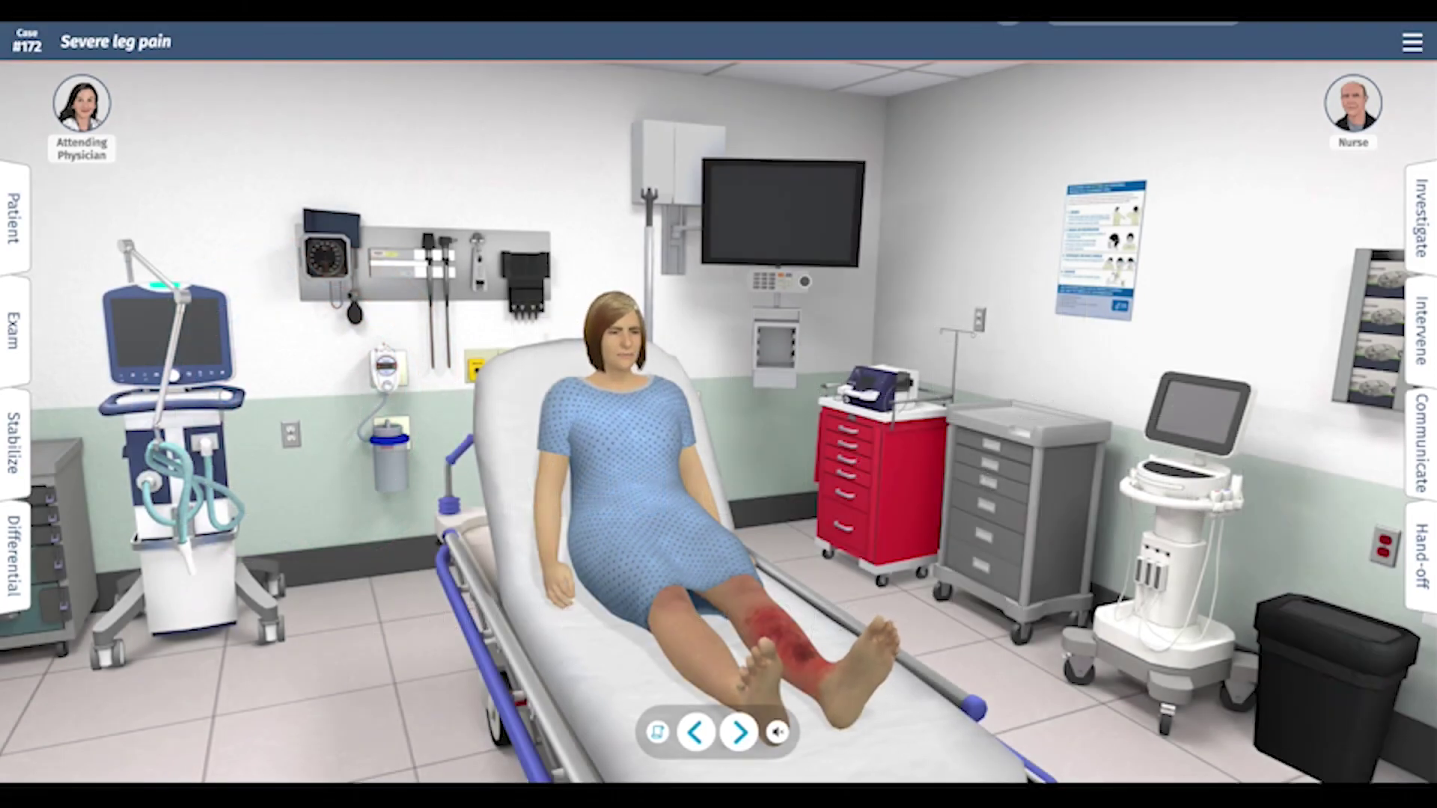
- Attach the wall monitor so the patient's heart rate, temperature, oxygen and blood pressure display
click(812, 224)
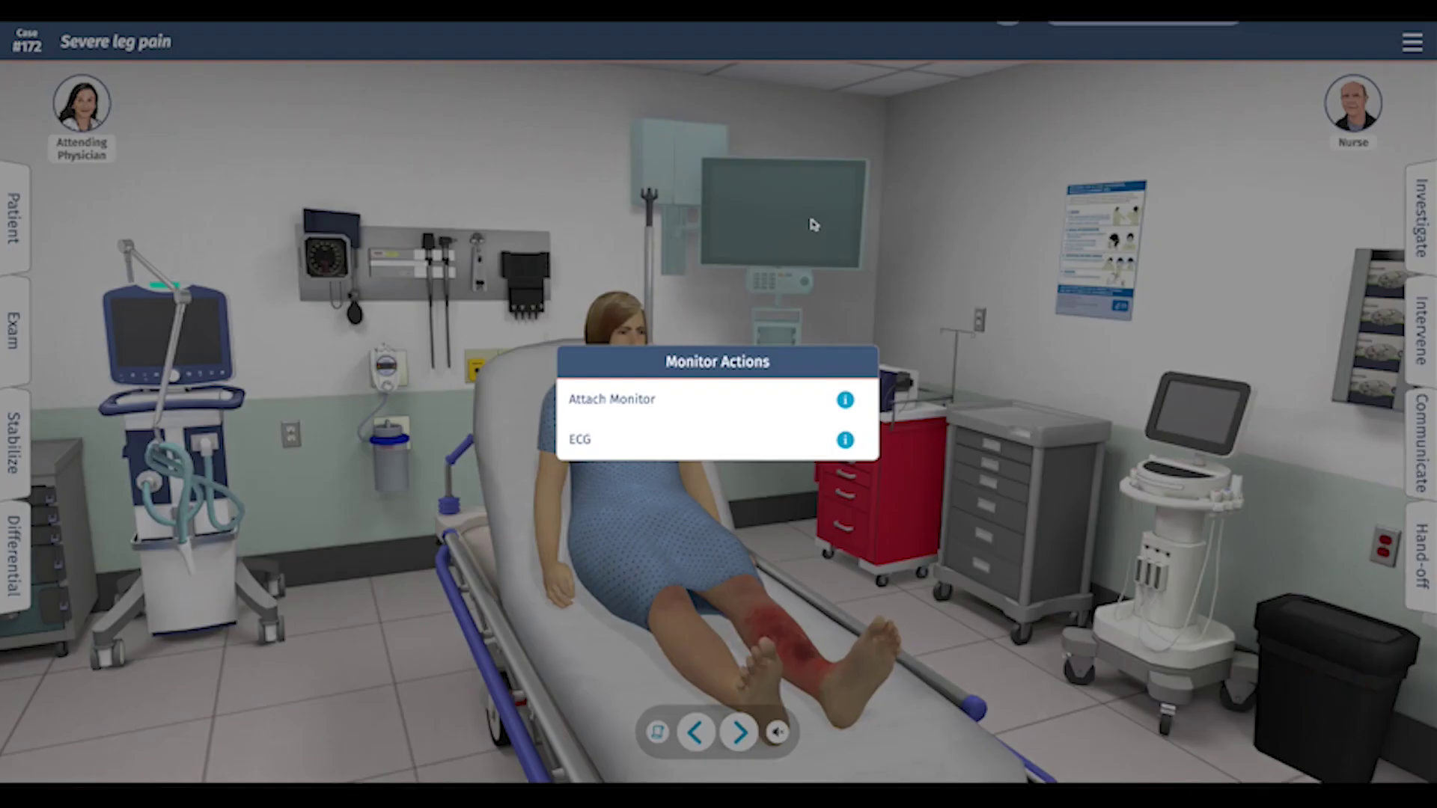
click(619, 410)
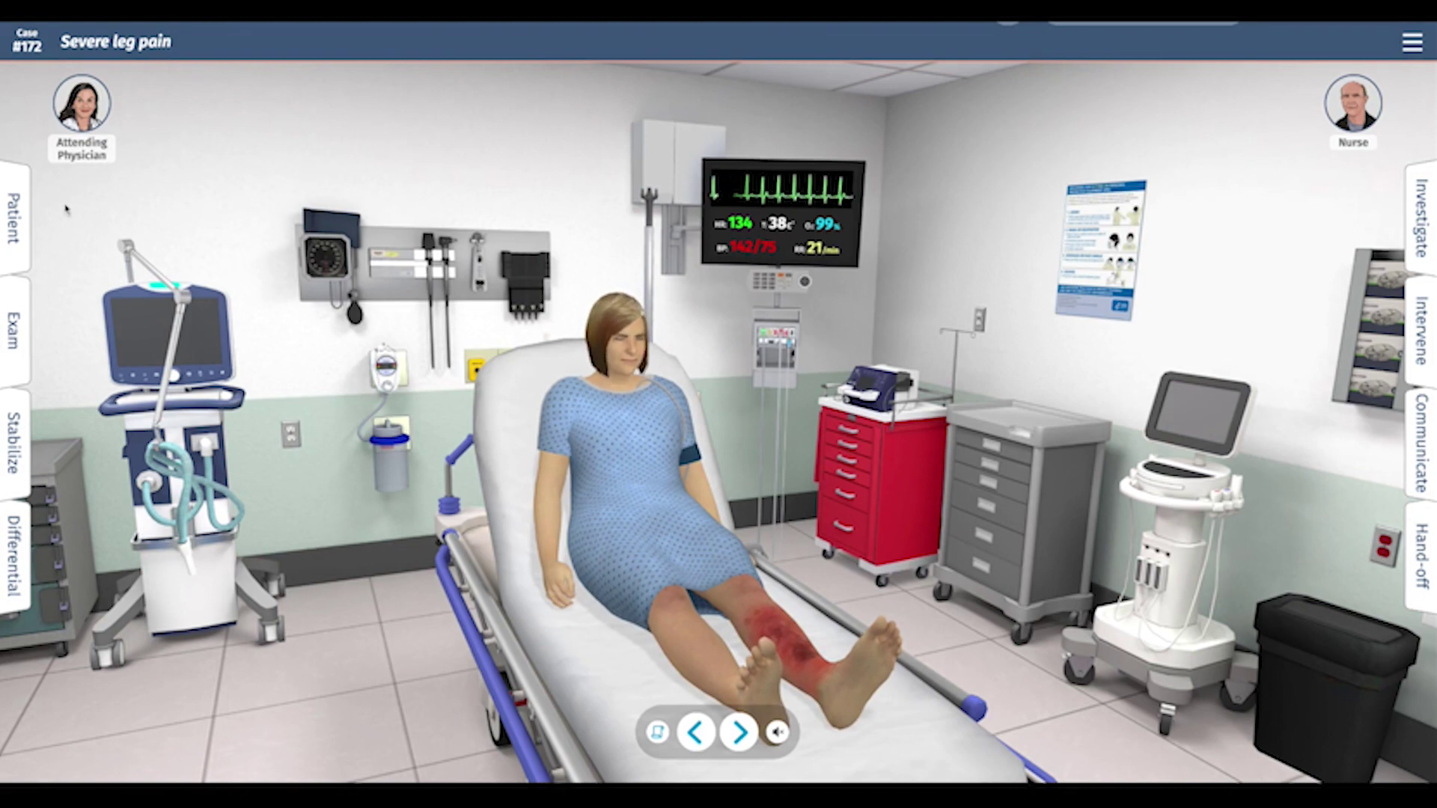
- Start the patient conversation and ask 'How long has this pain been for?'
click(12, 213)
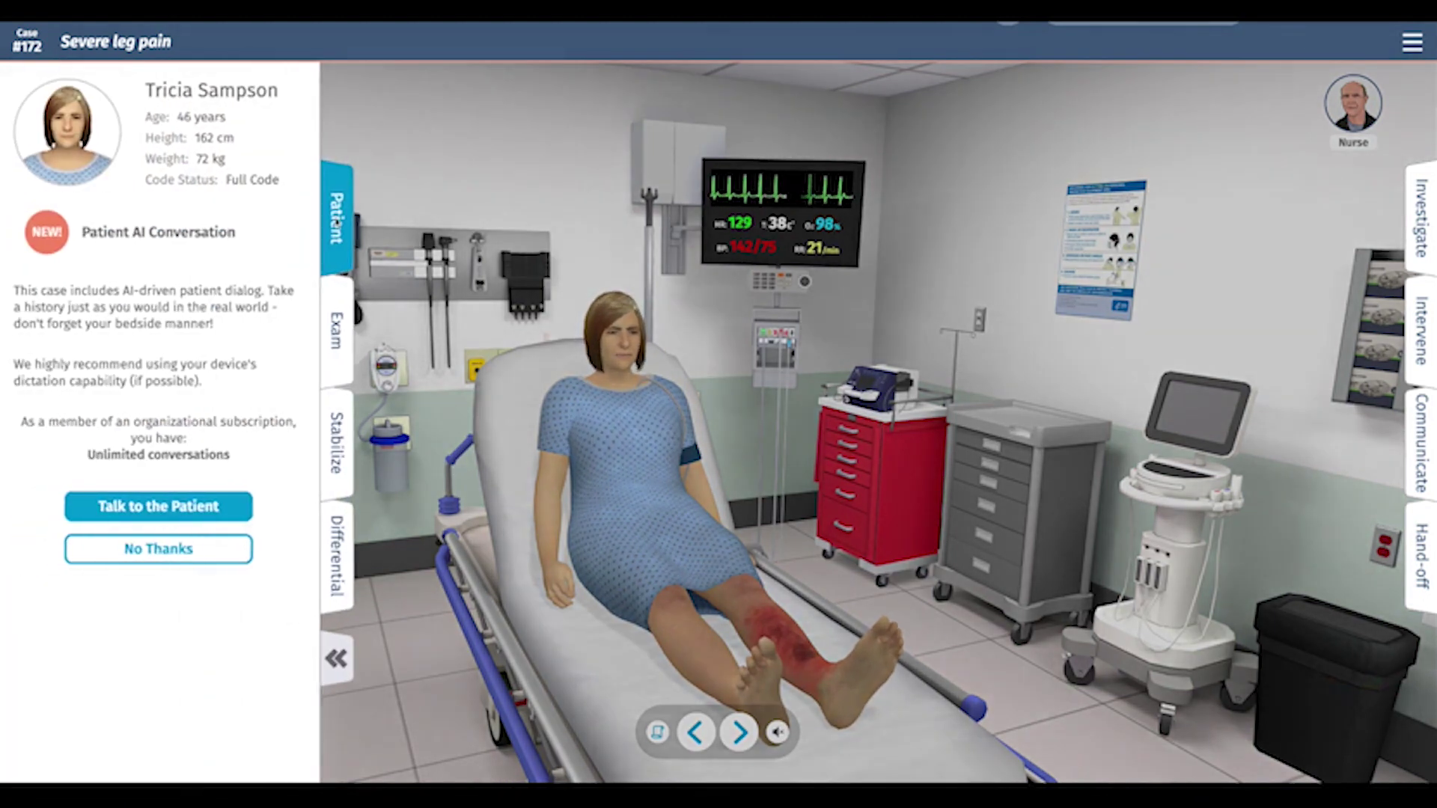
click(158, 505)
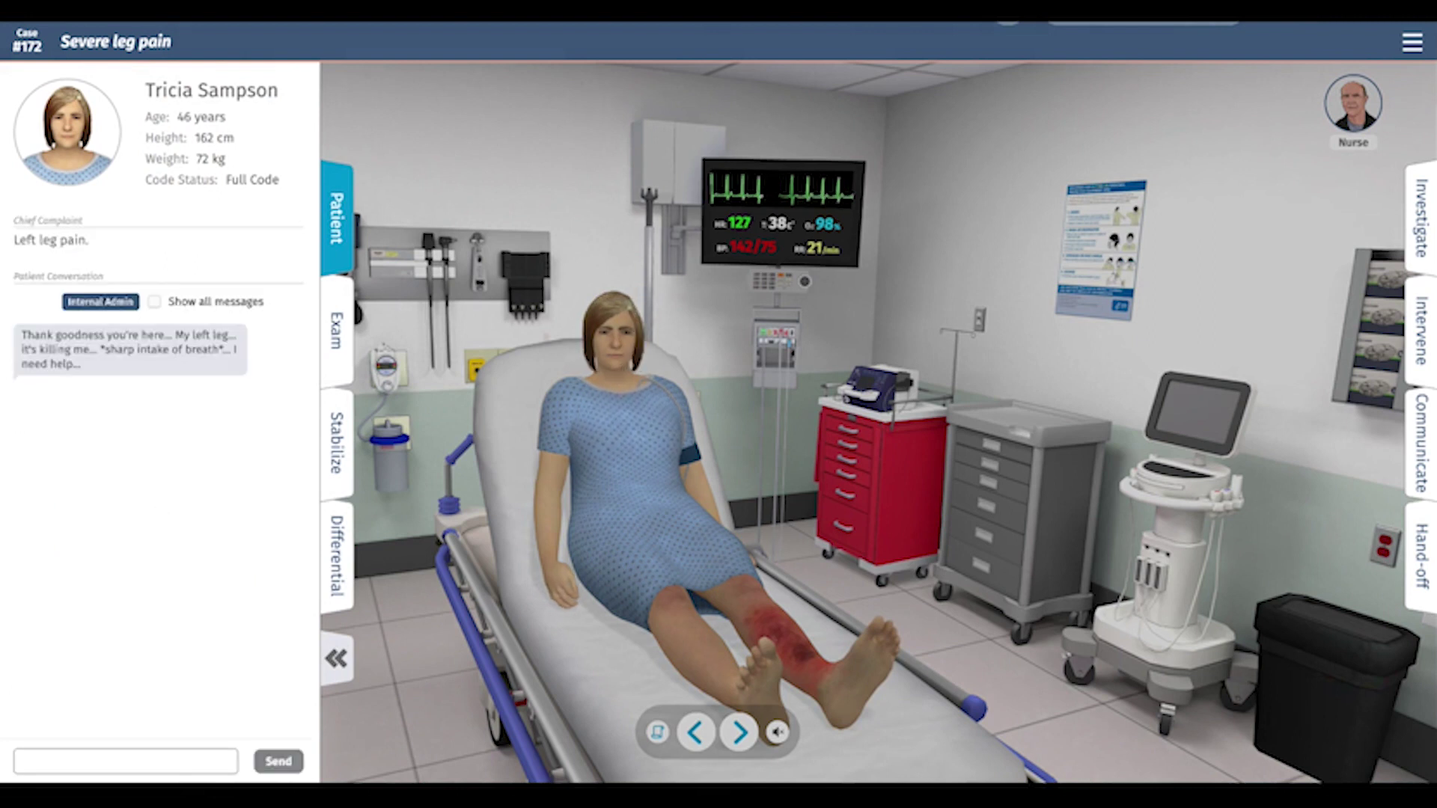
click(104, 762)
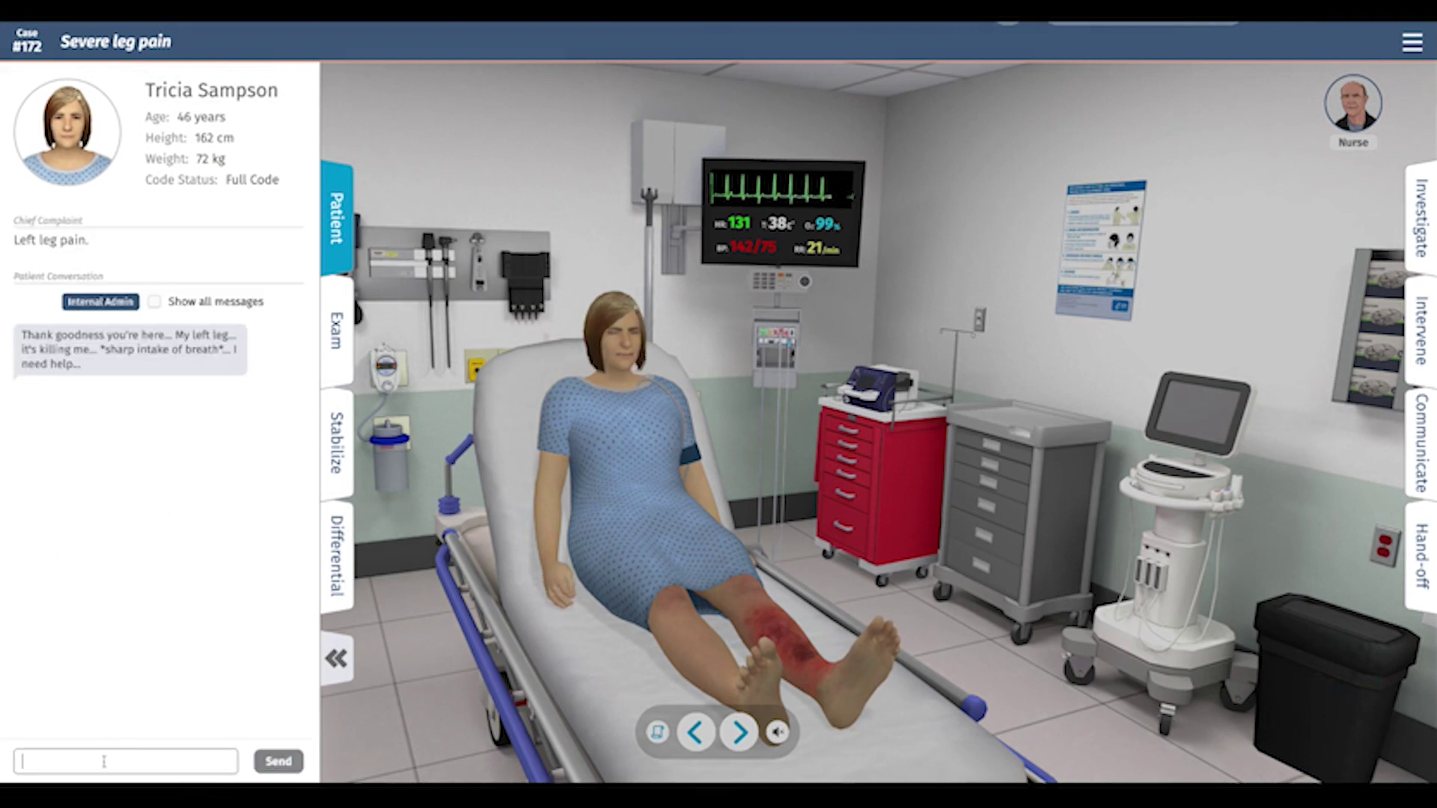
text(How long )
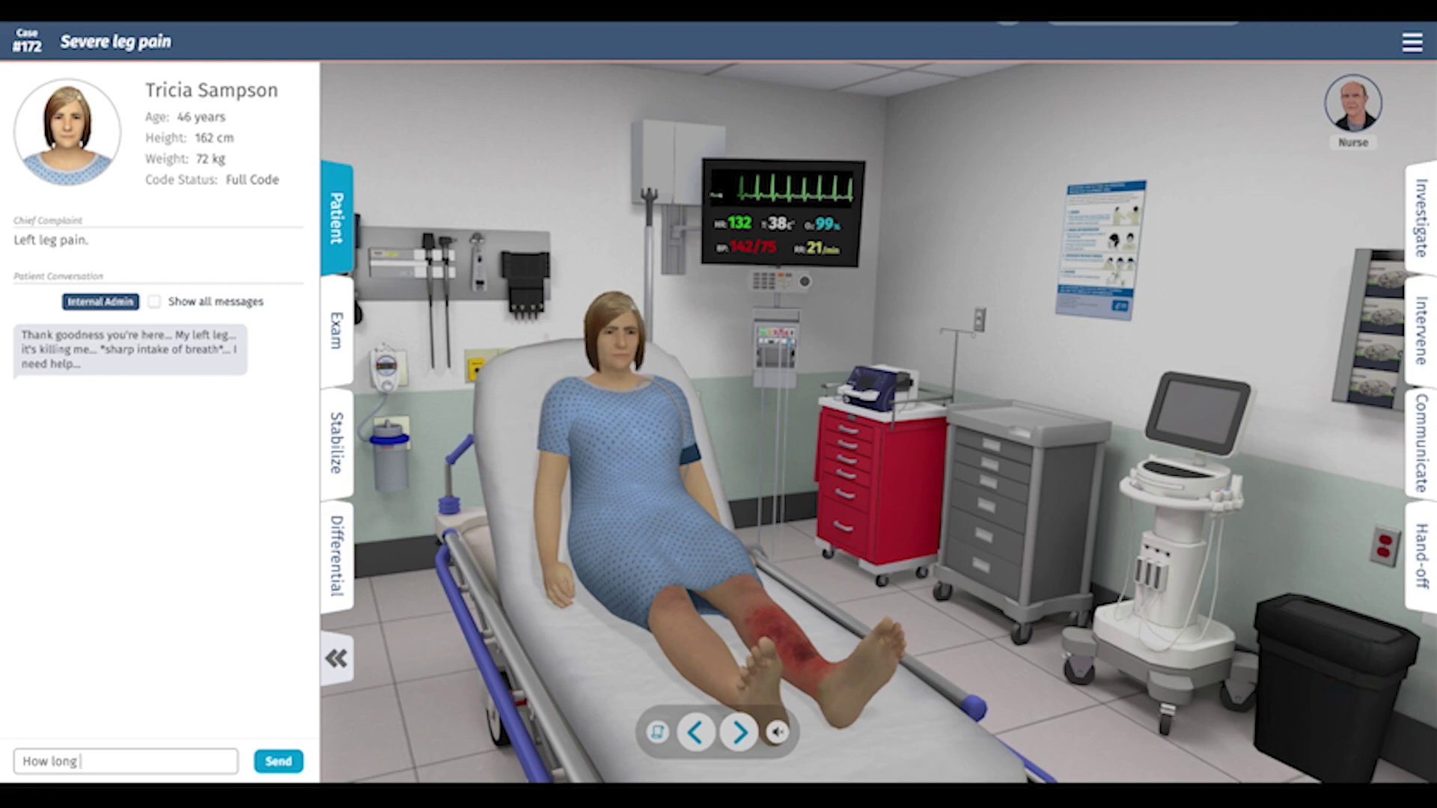
text(has this pain been for?)
key(Return)
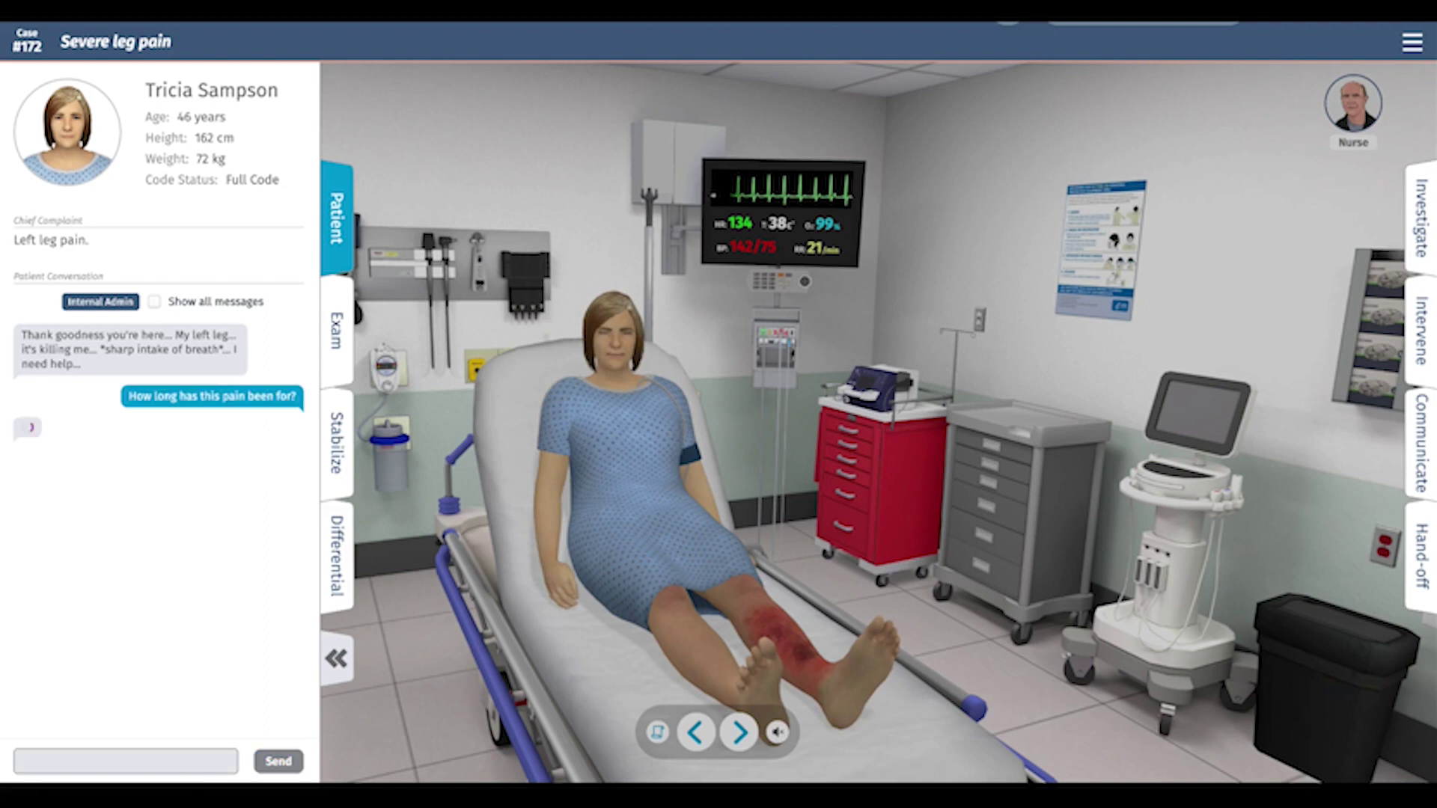
- Ask whether she injured the leg and about IV drug use, then type 'Do you use any other drugs?'
text(did you)
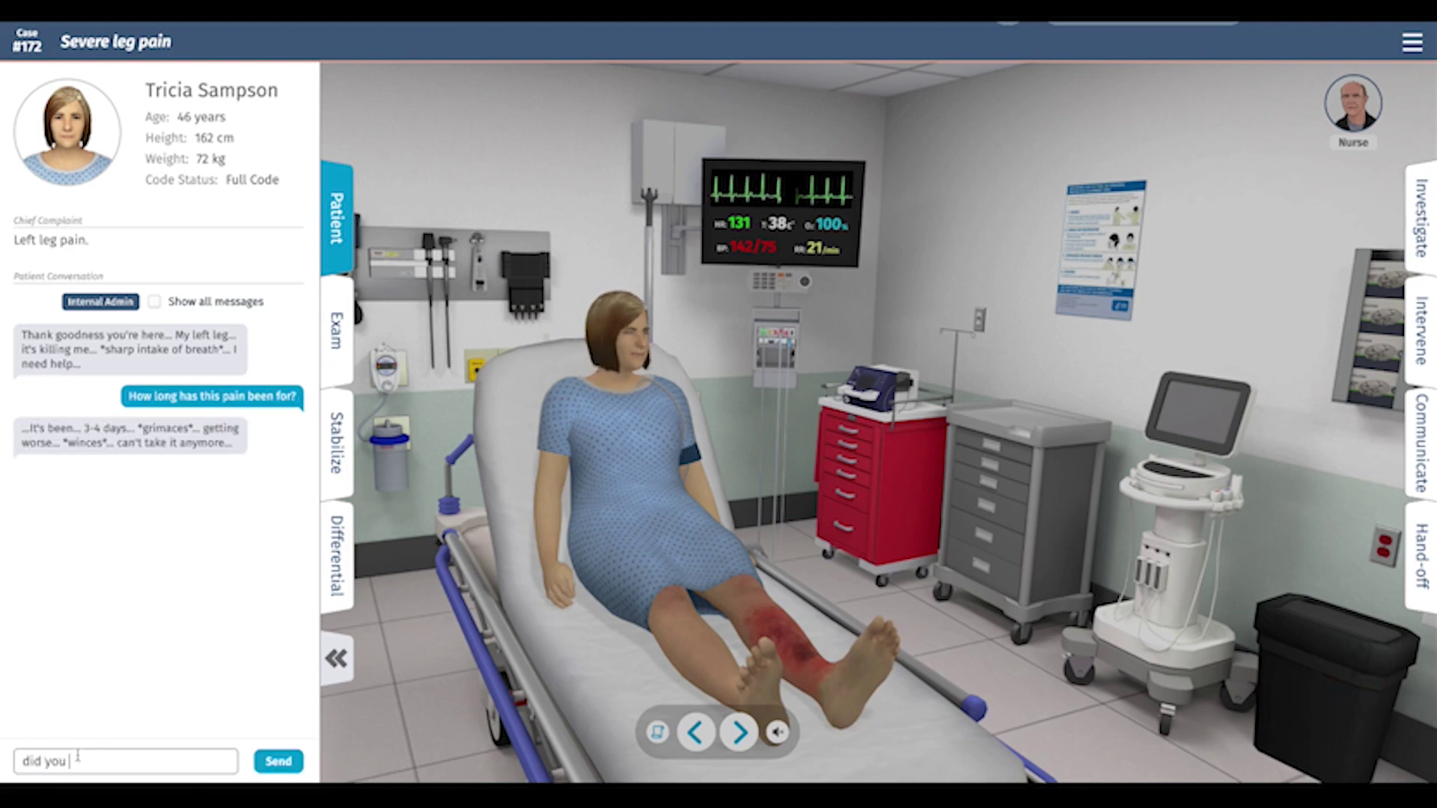
text( injury the leg?)
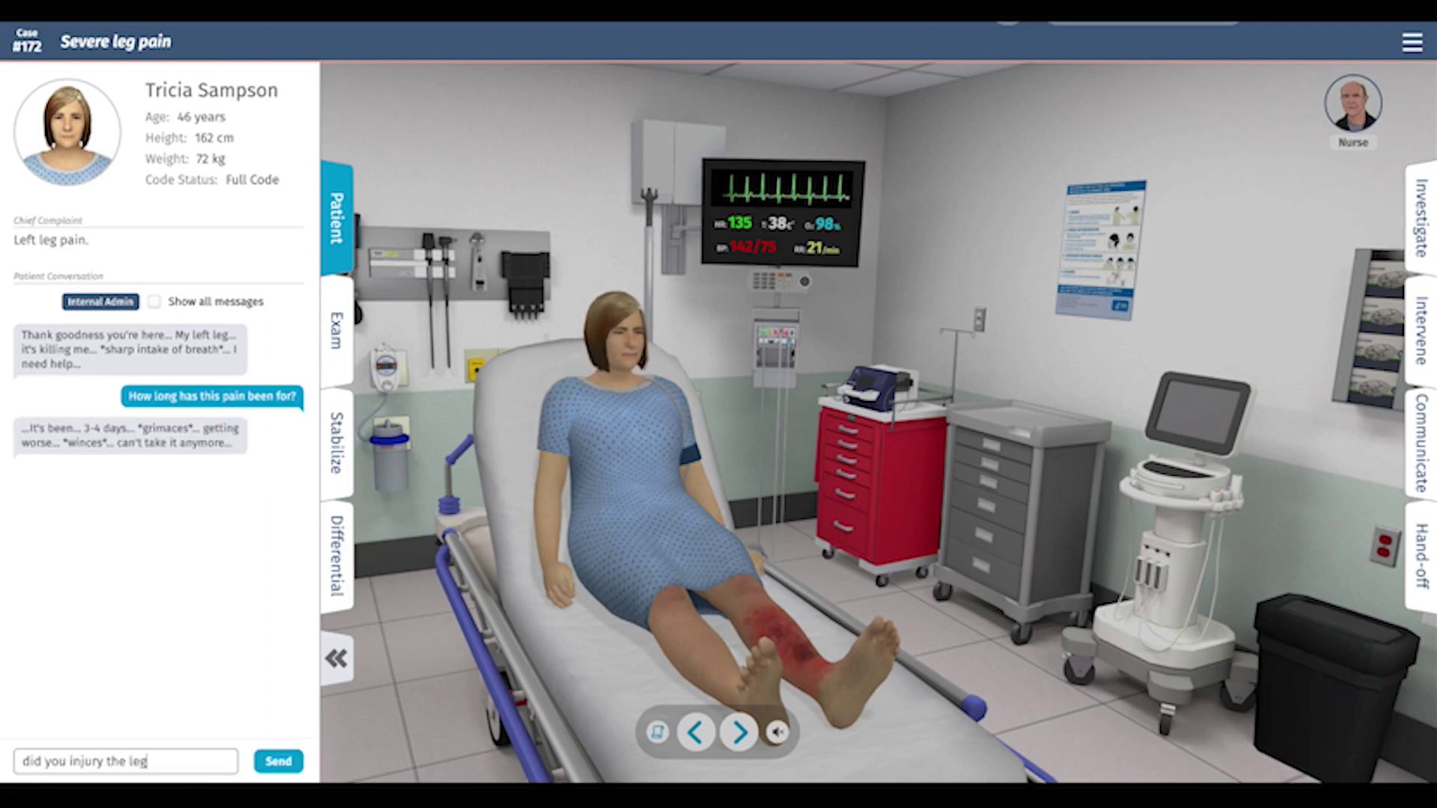
key(Return)
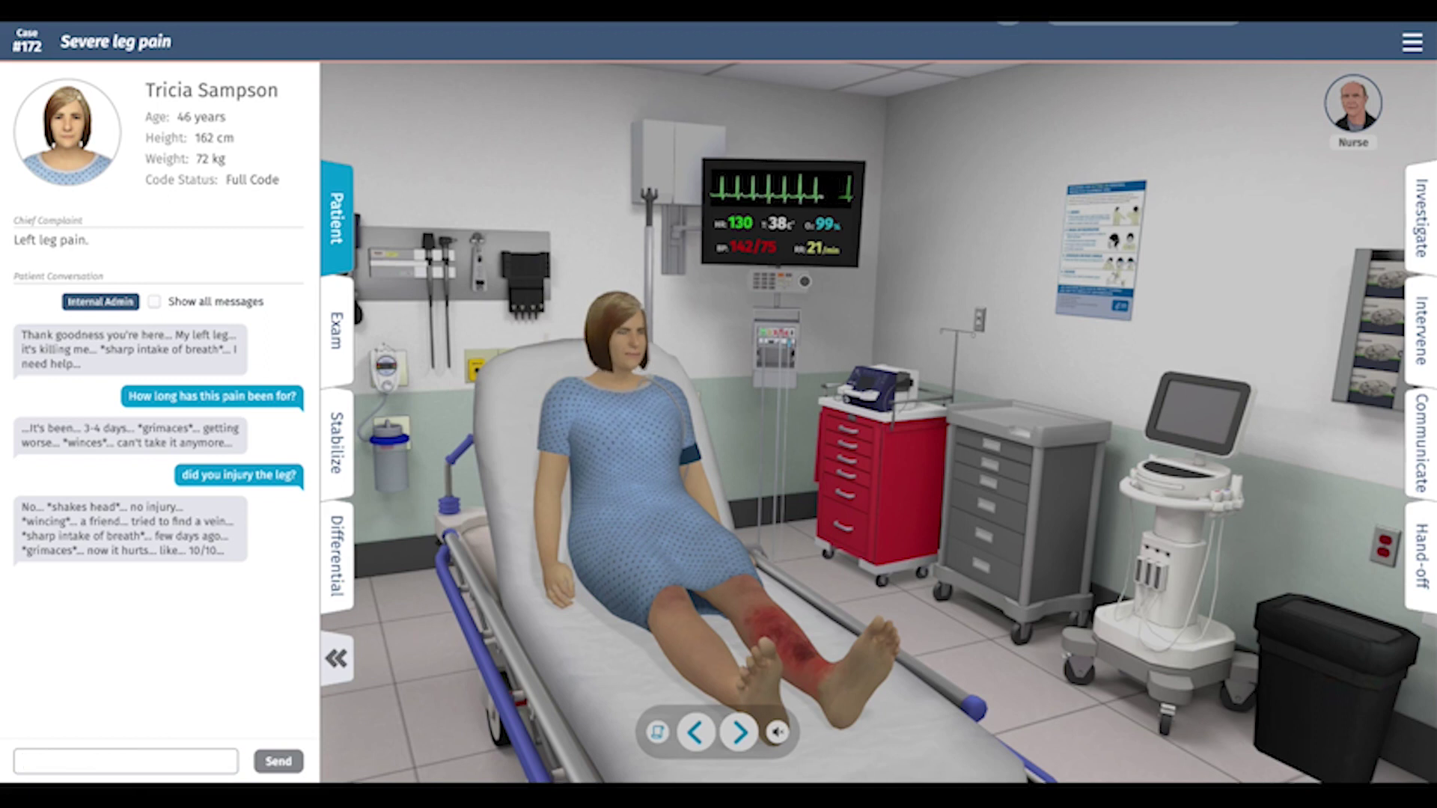
text(Do you use IV drugs)
key(Return)
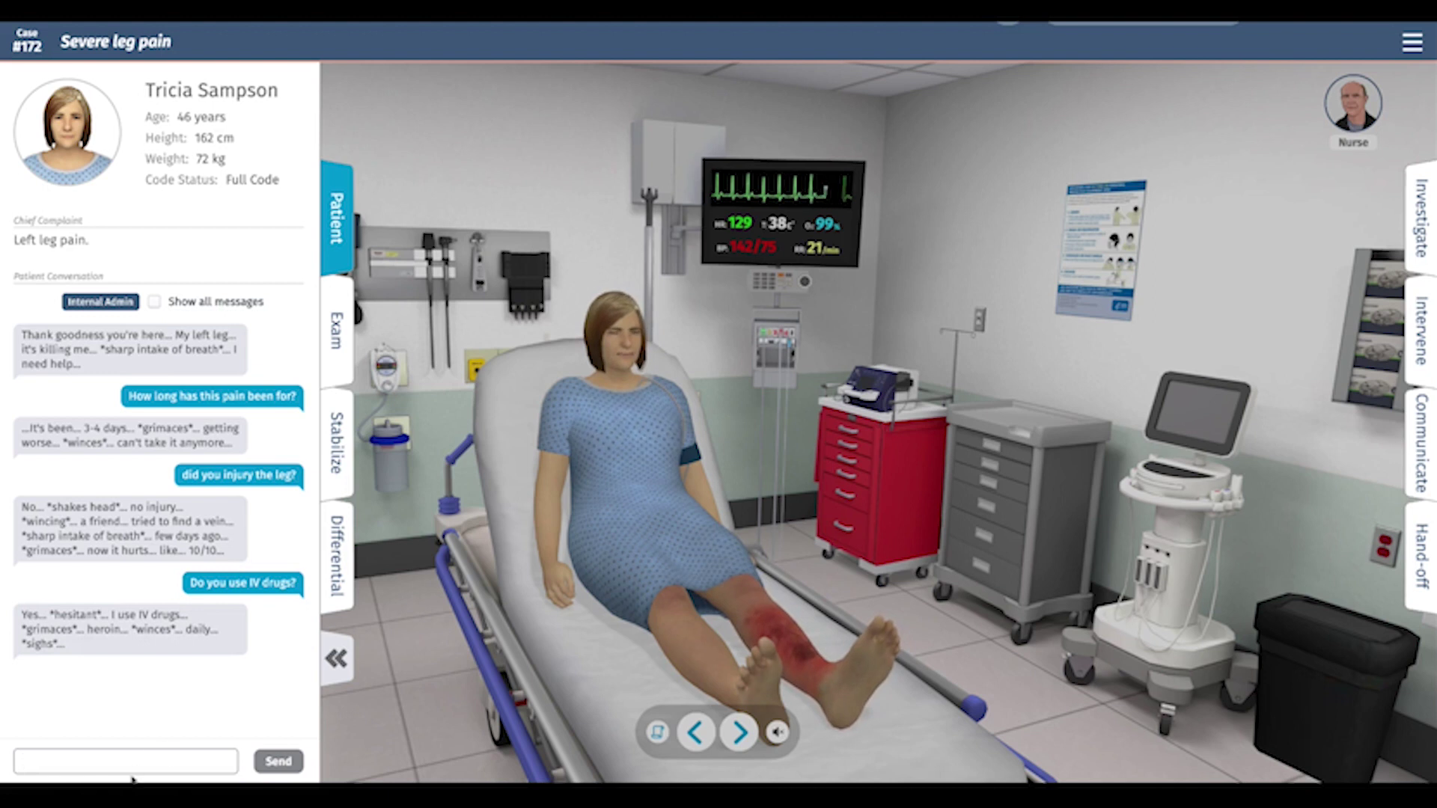
text(Do you)
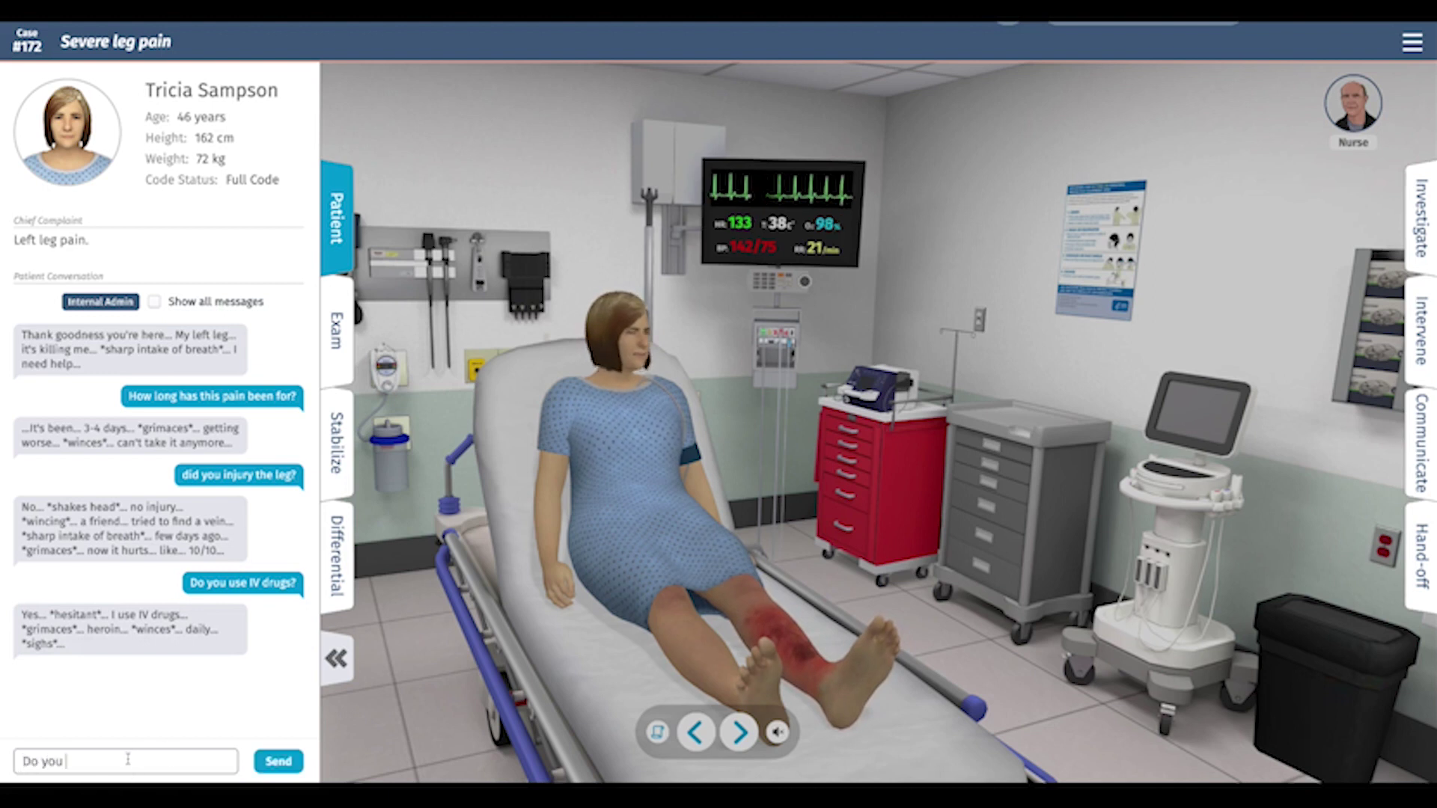
text( use any other )
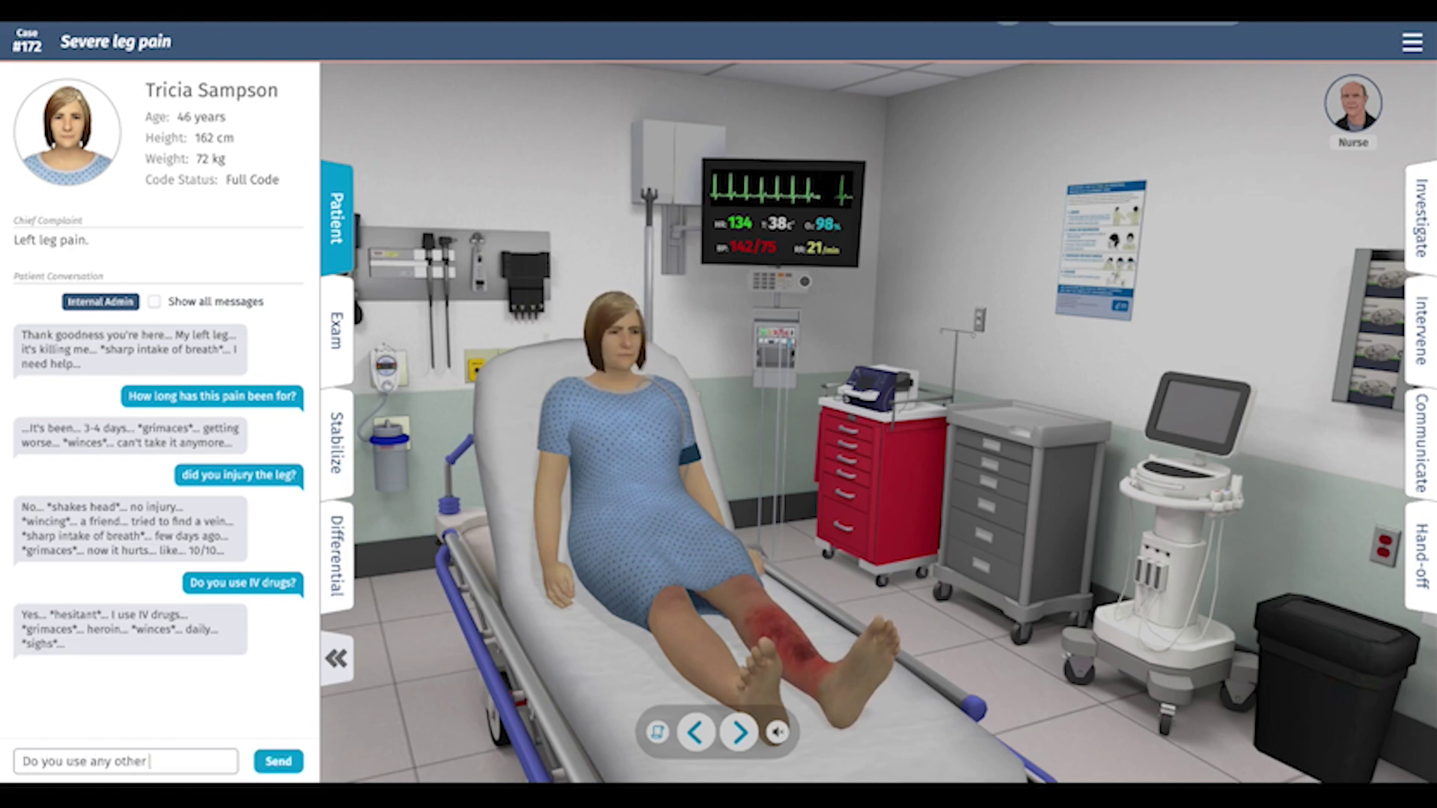
text(drugs?)
- Ask about other drugs, chest pain or breathlessness, abdominal pain, vomiting or diarrhoea, and feeling in her toes
key(Return)
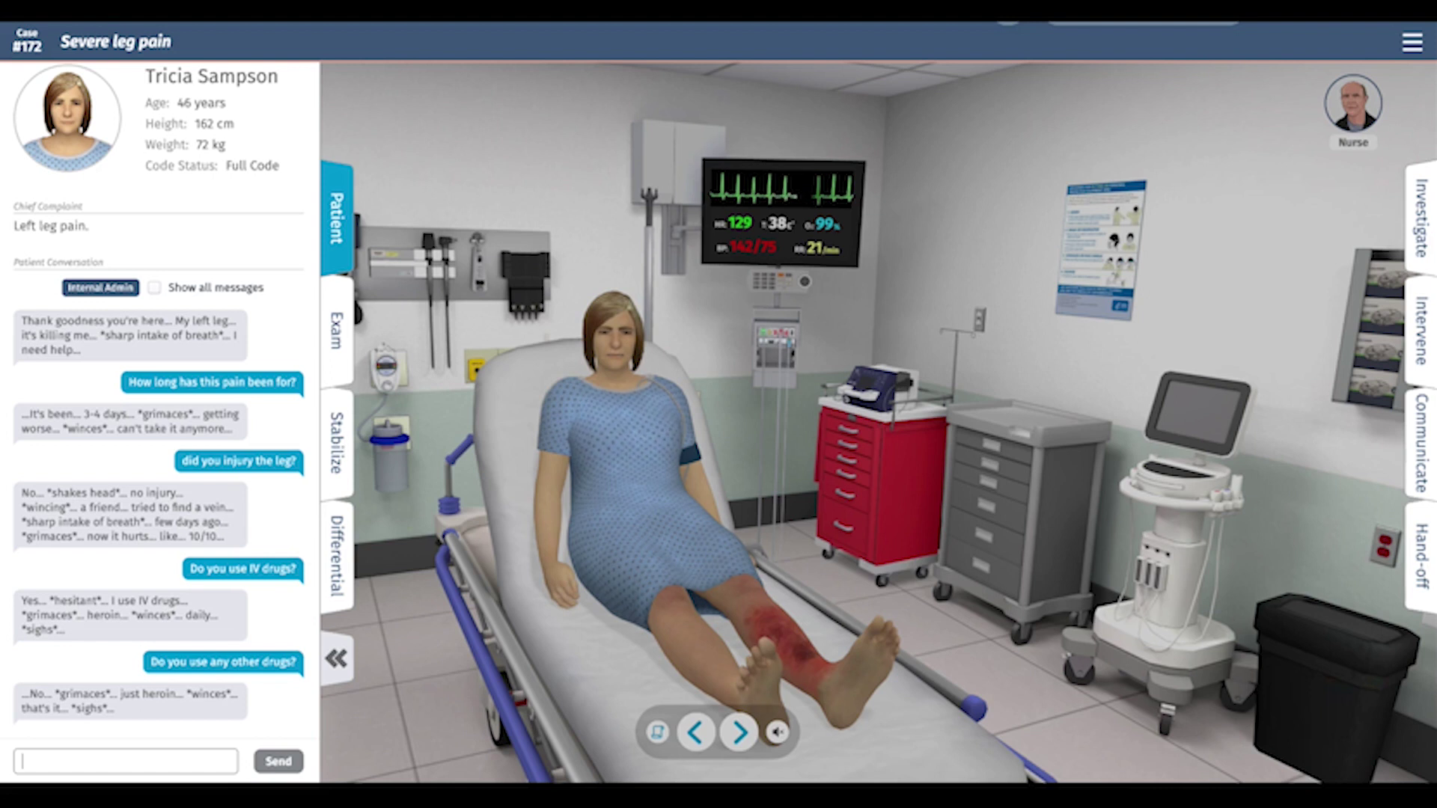
text(chest pain or shortness of breath?)
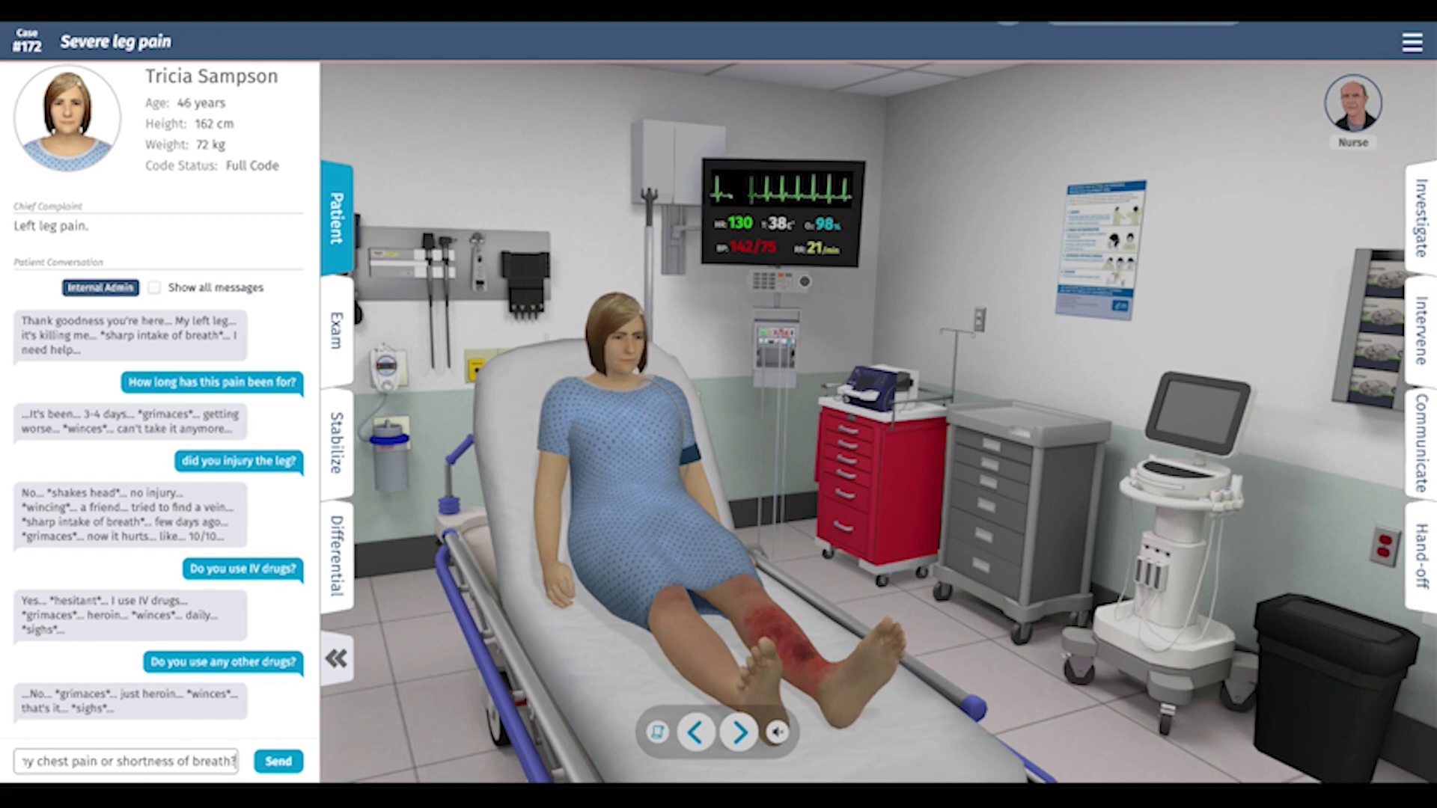
key(Return)
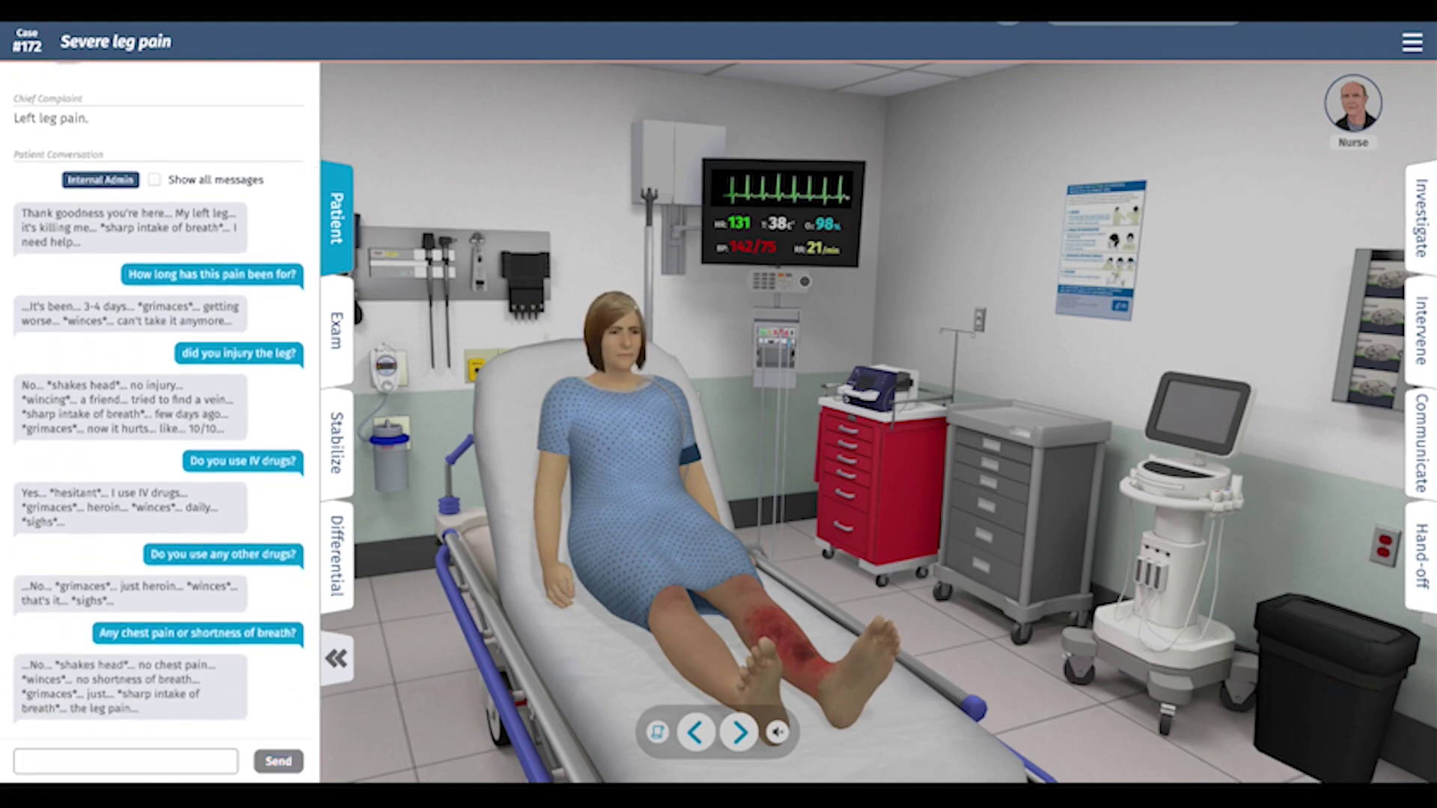
text(Any)
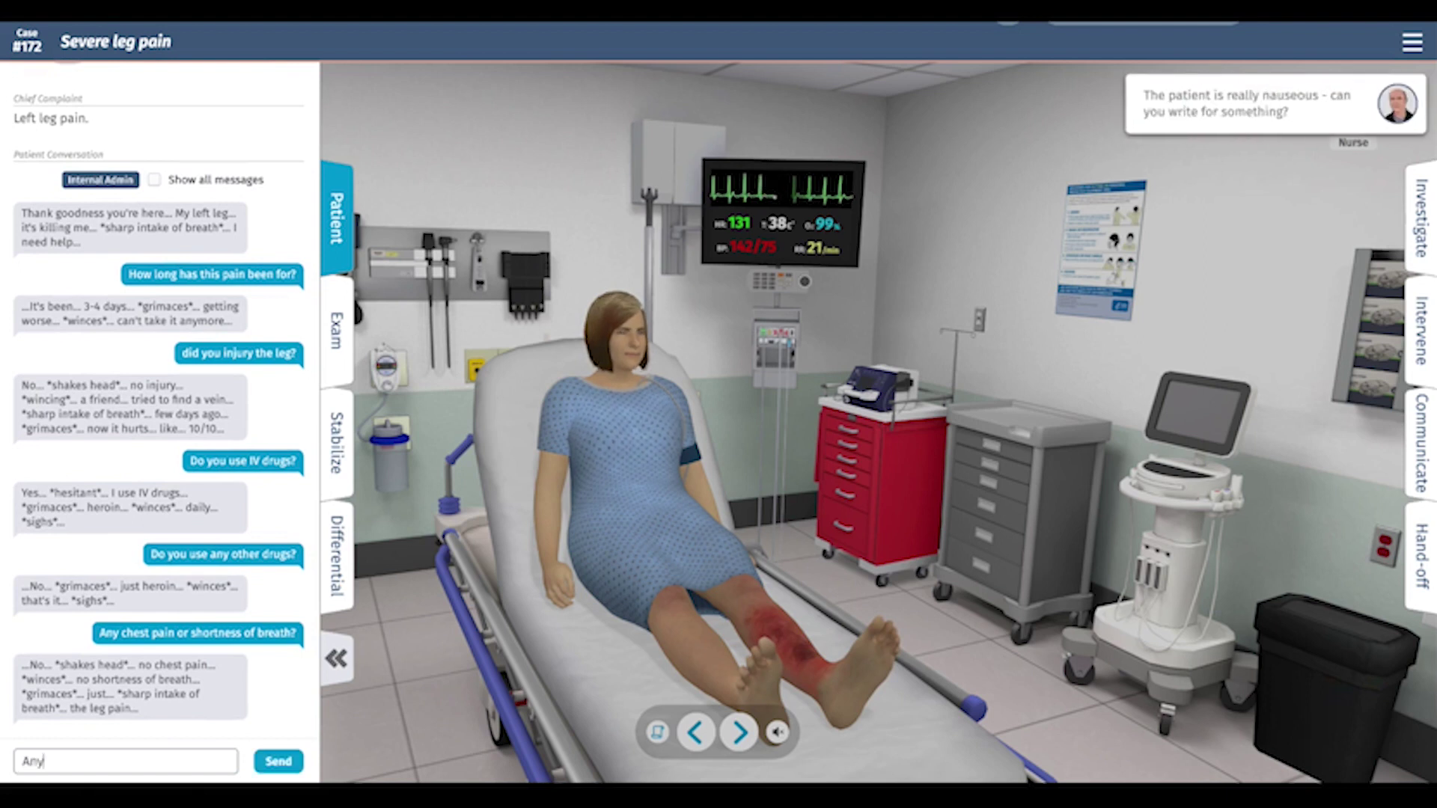
text( abdominal pain, )
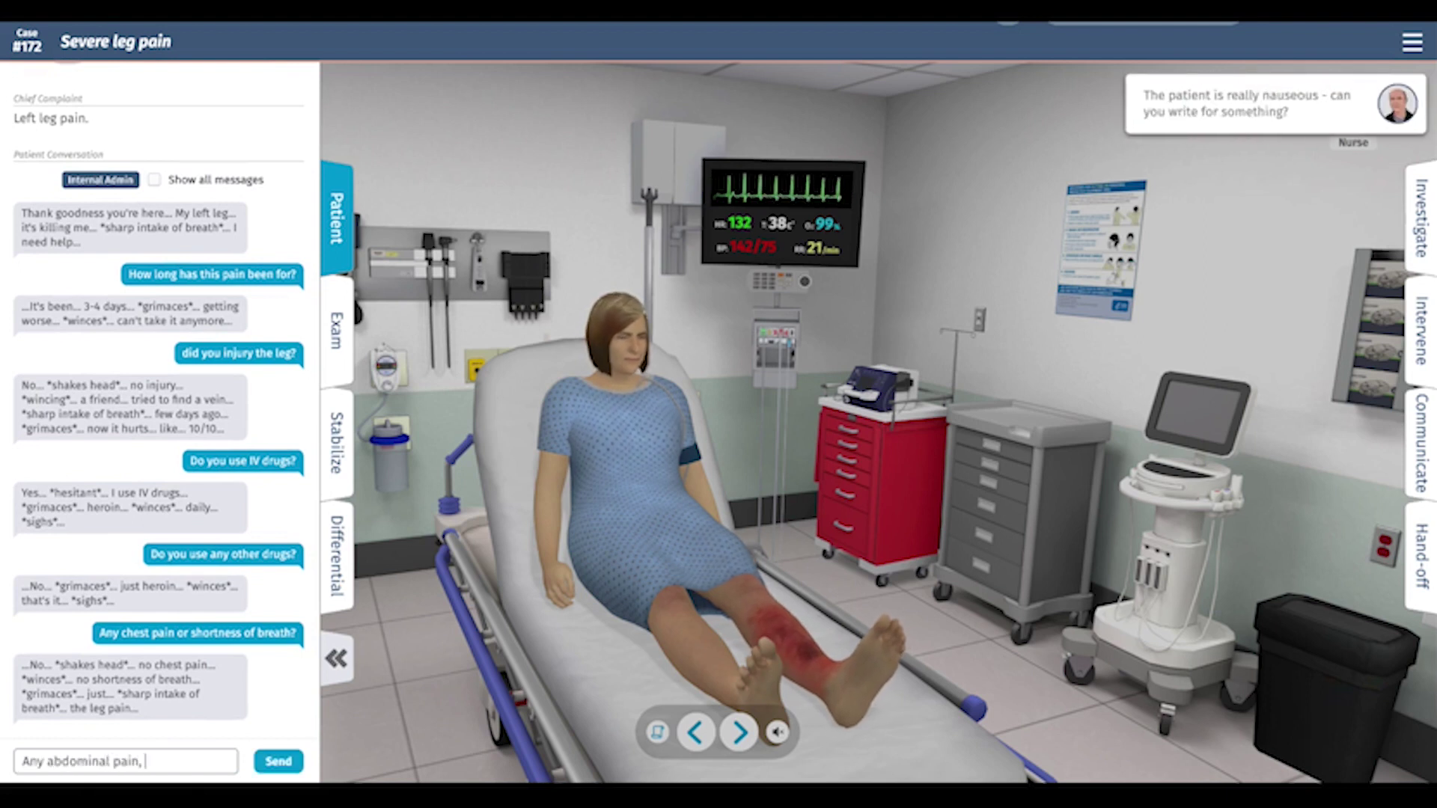
text(comiting)
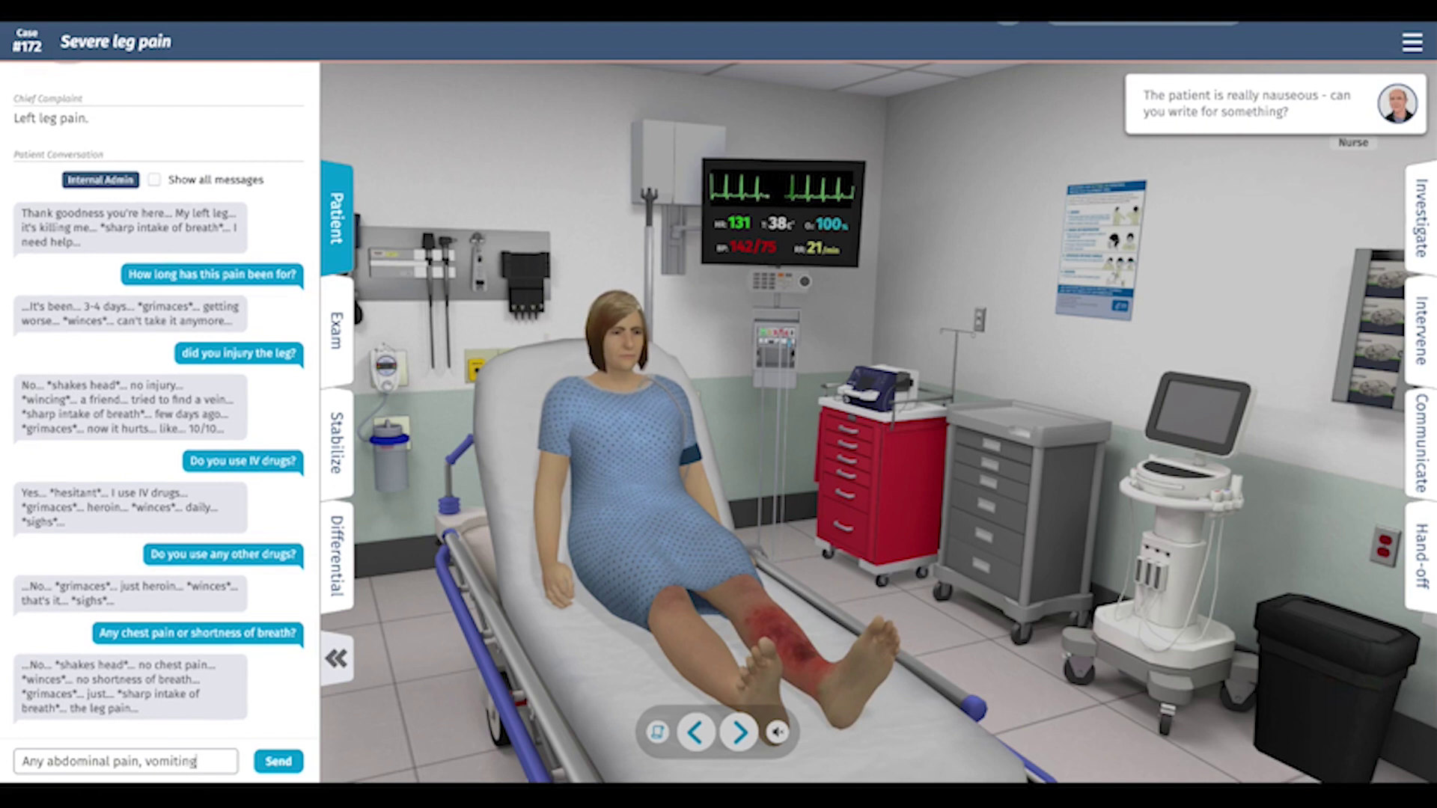
text( or diarrhea)
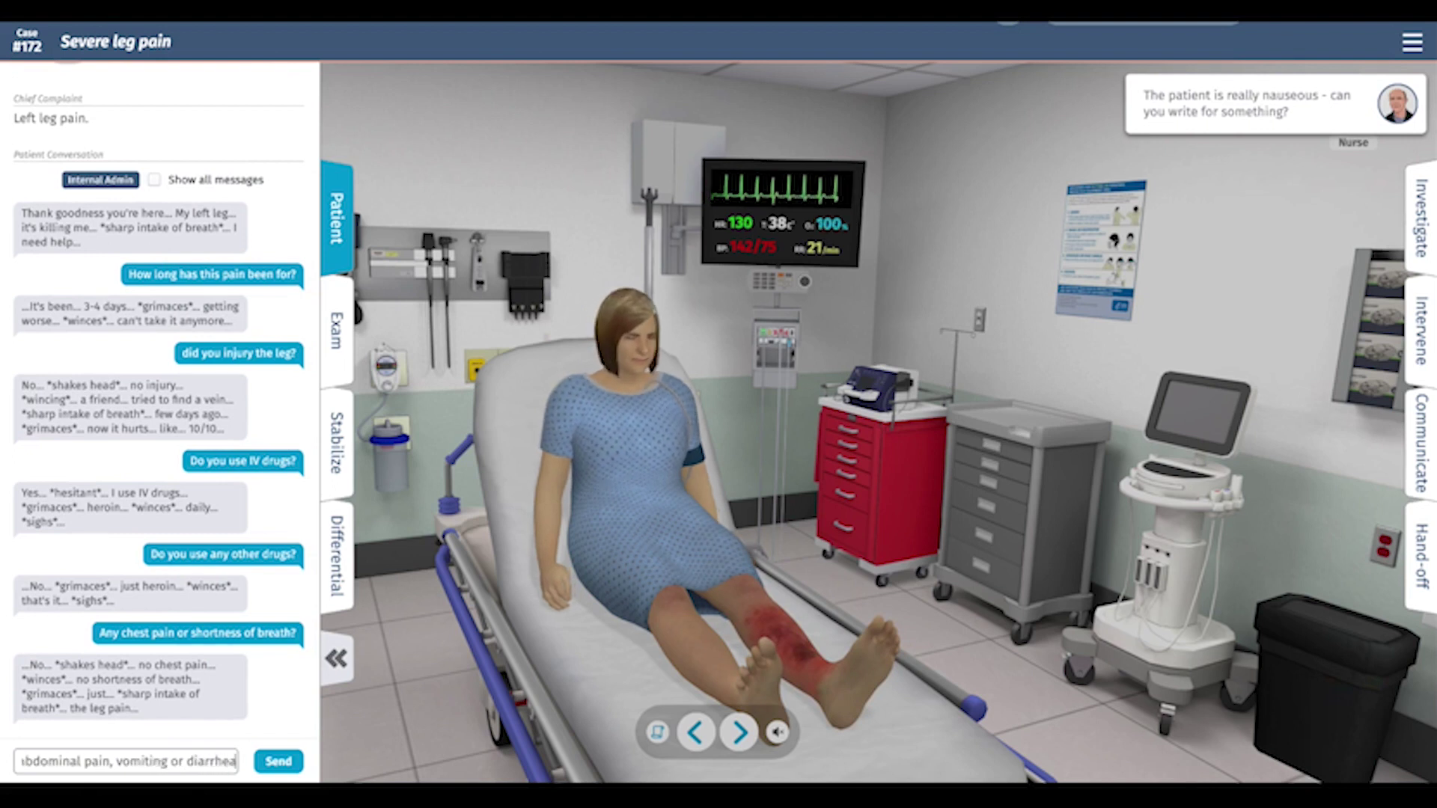
key(Return)
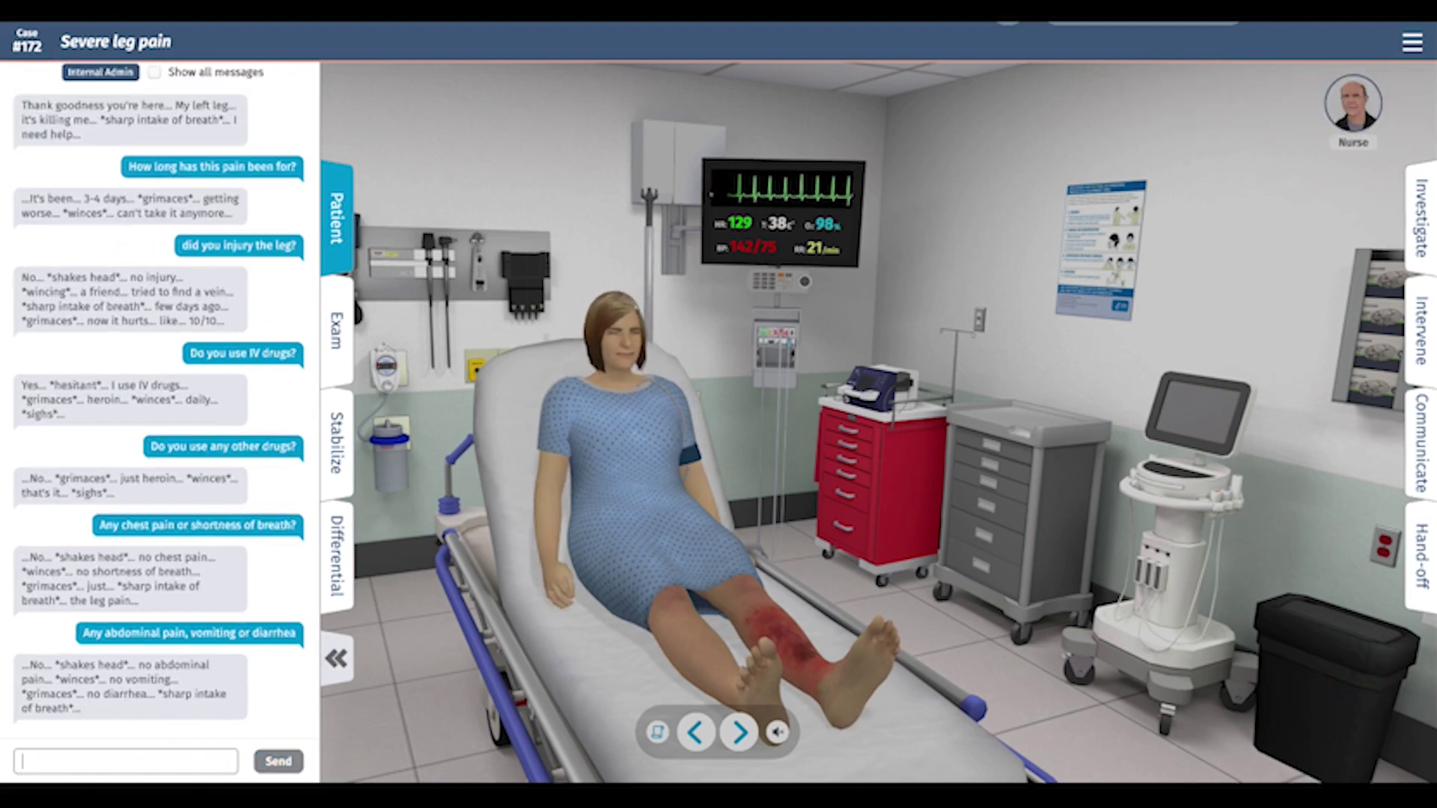
text(Ca)
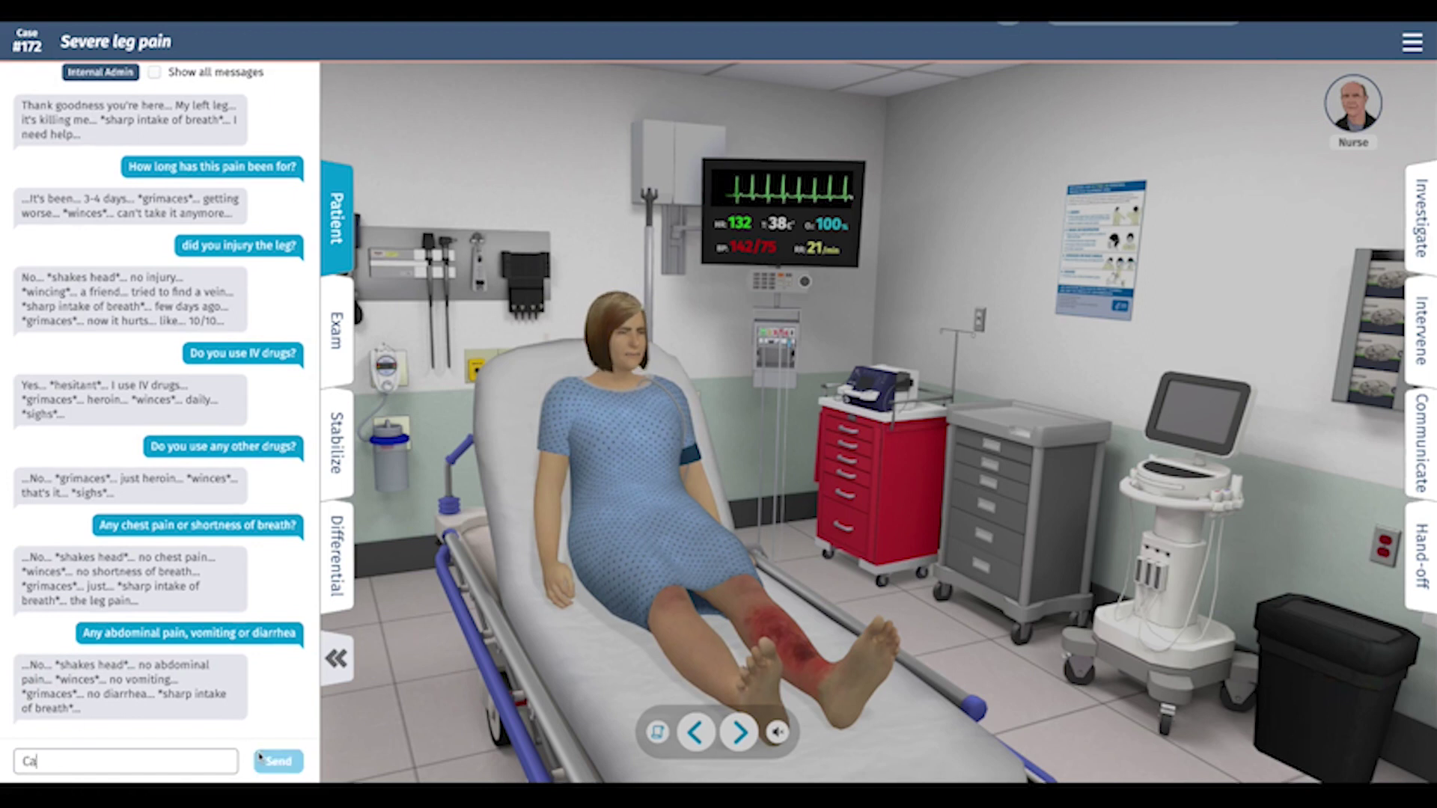
text(n you feel the toes on the)
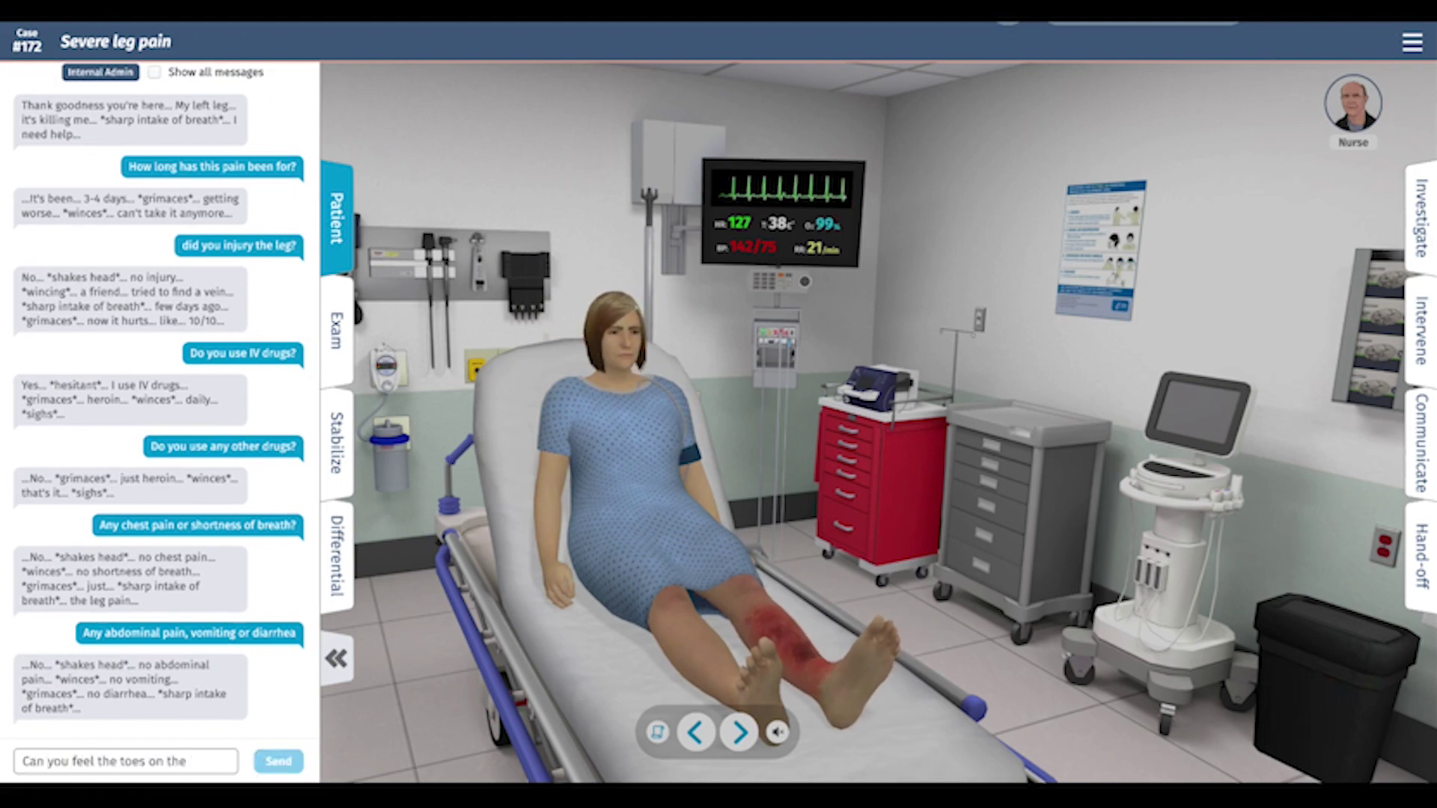
text( leg?)
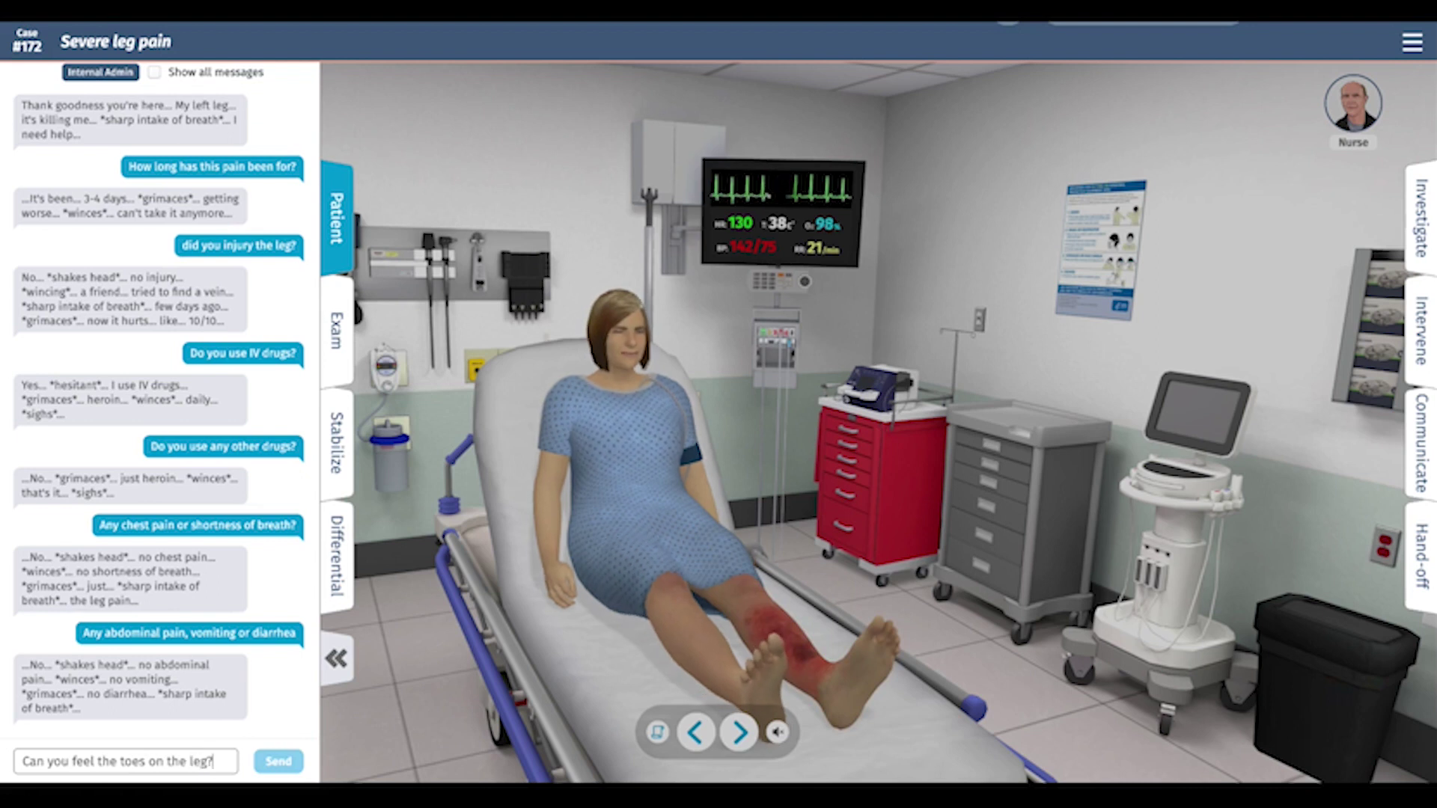
key(Return)
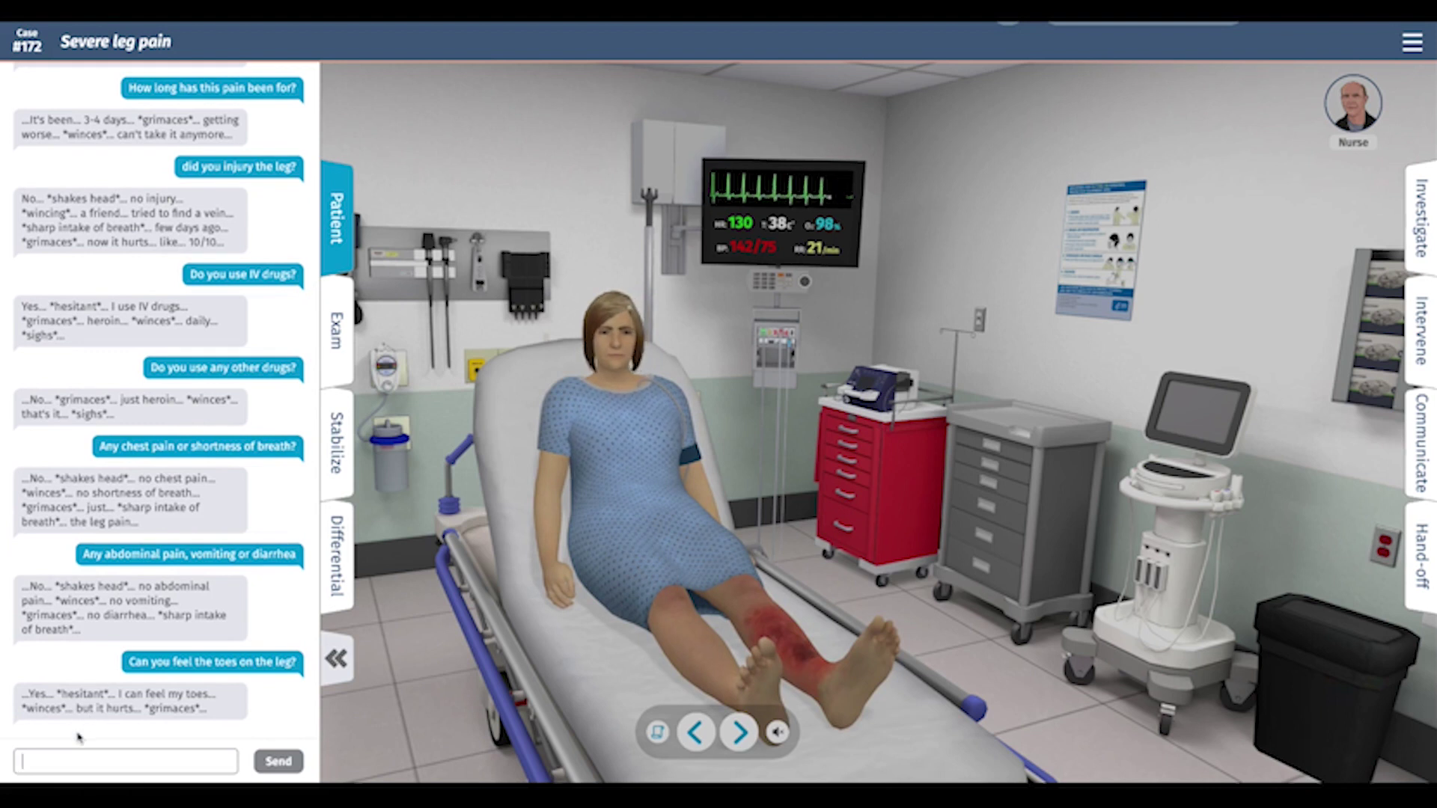
- Ask how high her fever has been and whether she has any cough
text(How high has your fever been)
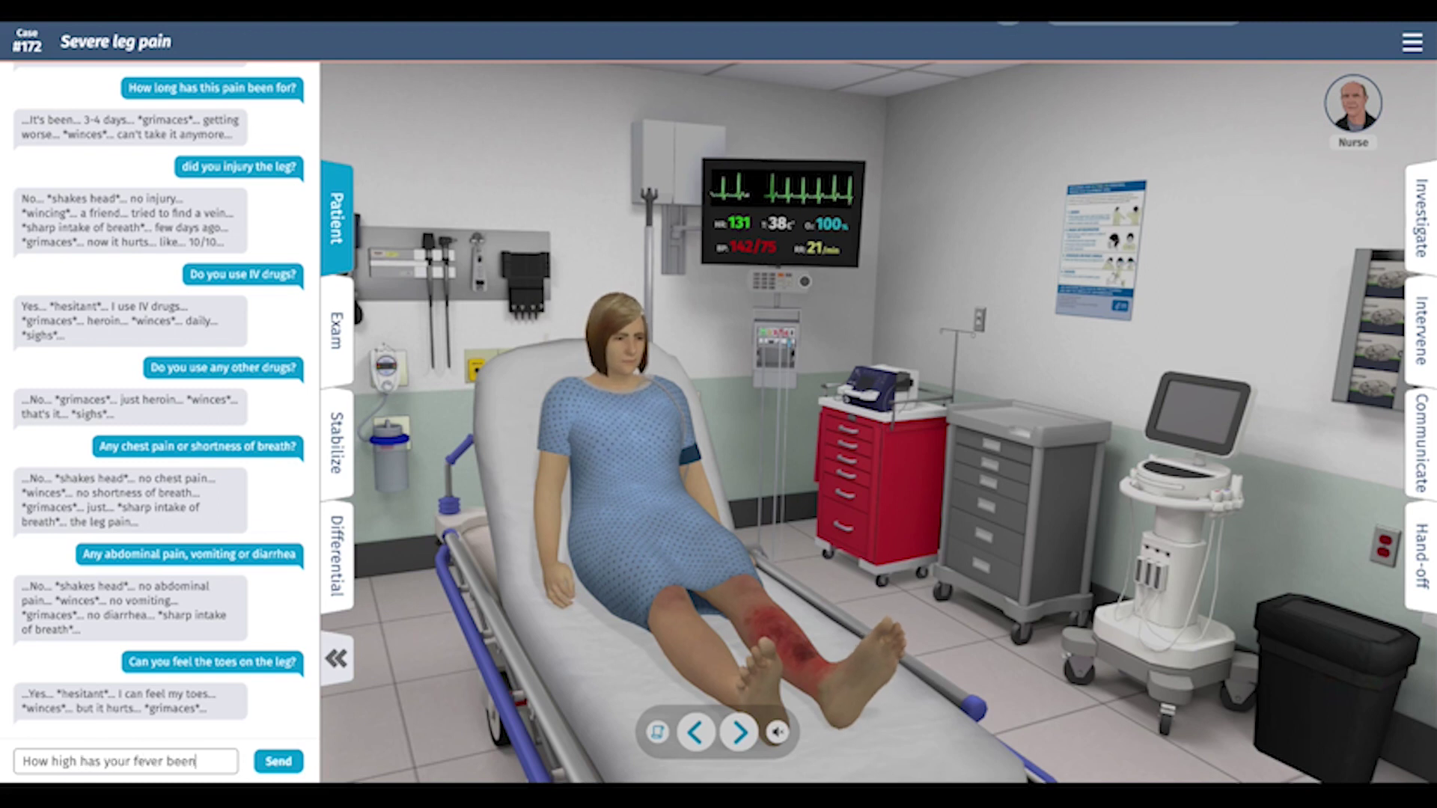
text(?)
key(Return)
text(Any coughing?)
key(Return)
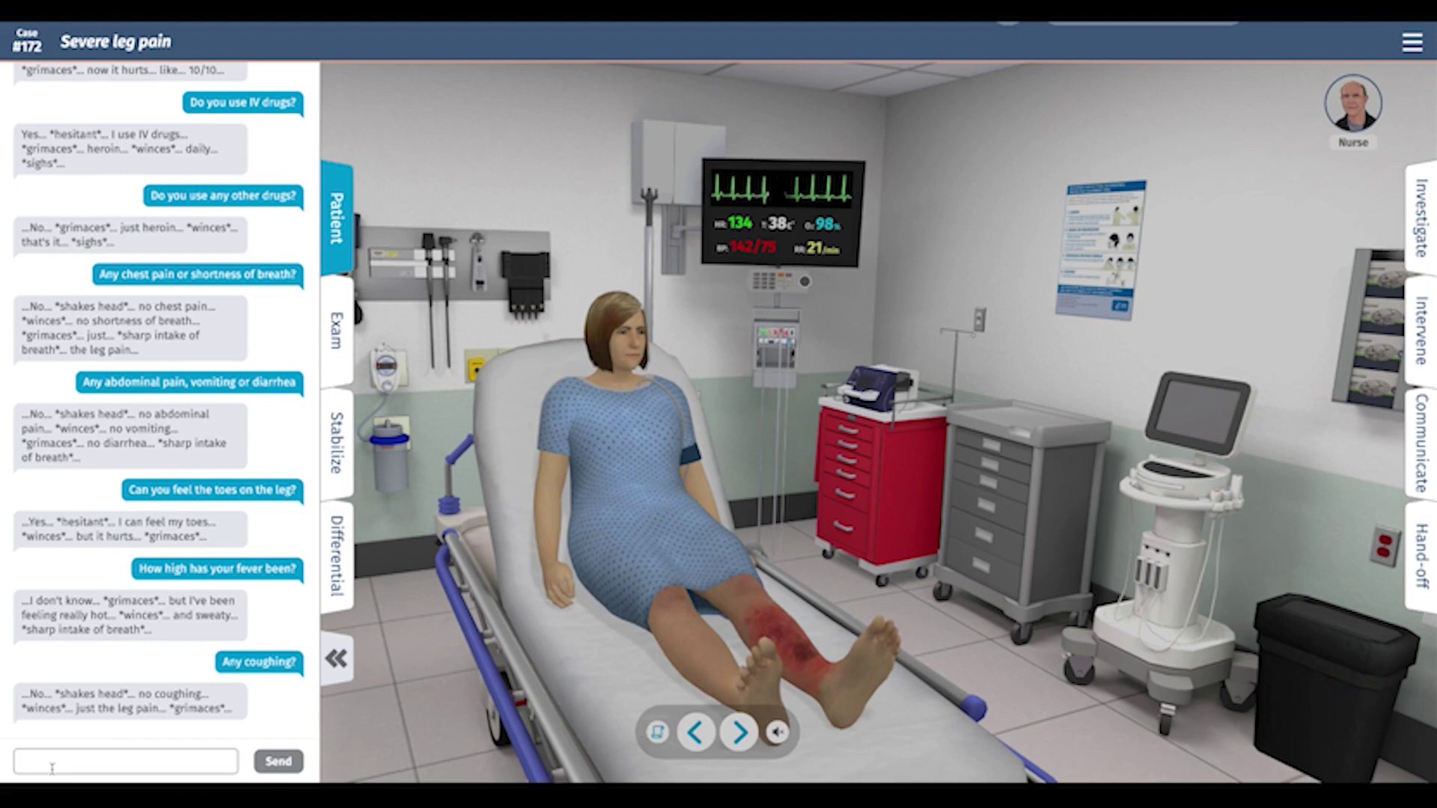
- Ask about her current medications, drug allergies and where she lives
text(What medication)
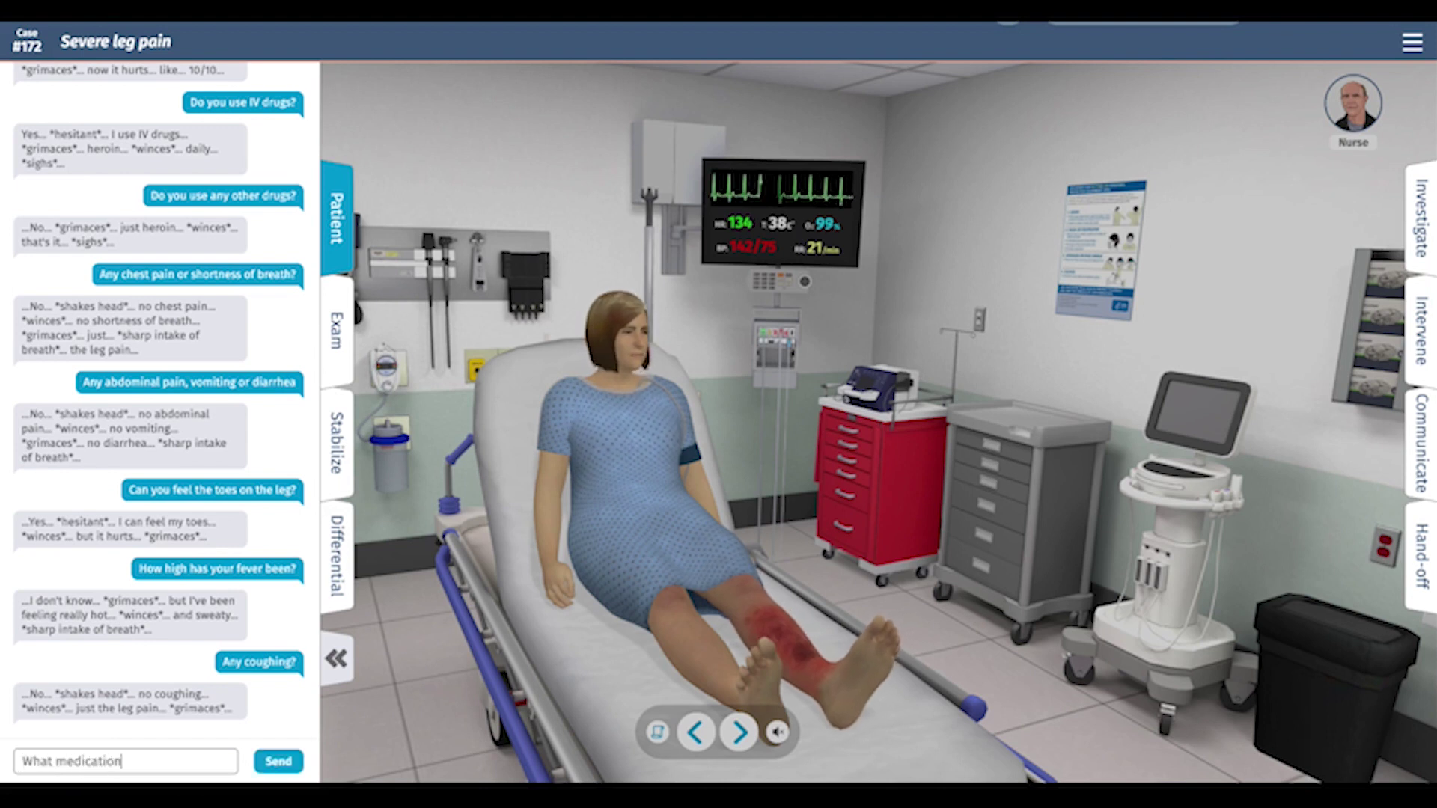
text(s are you on?)
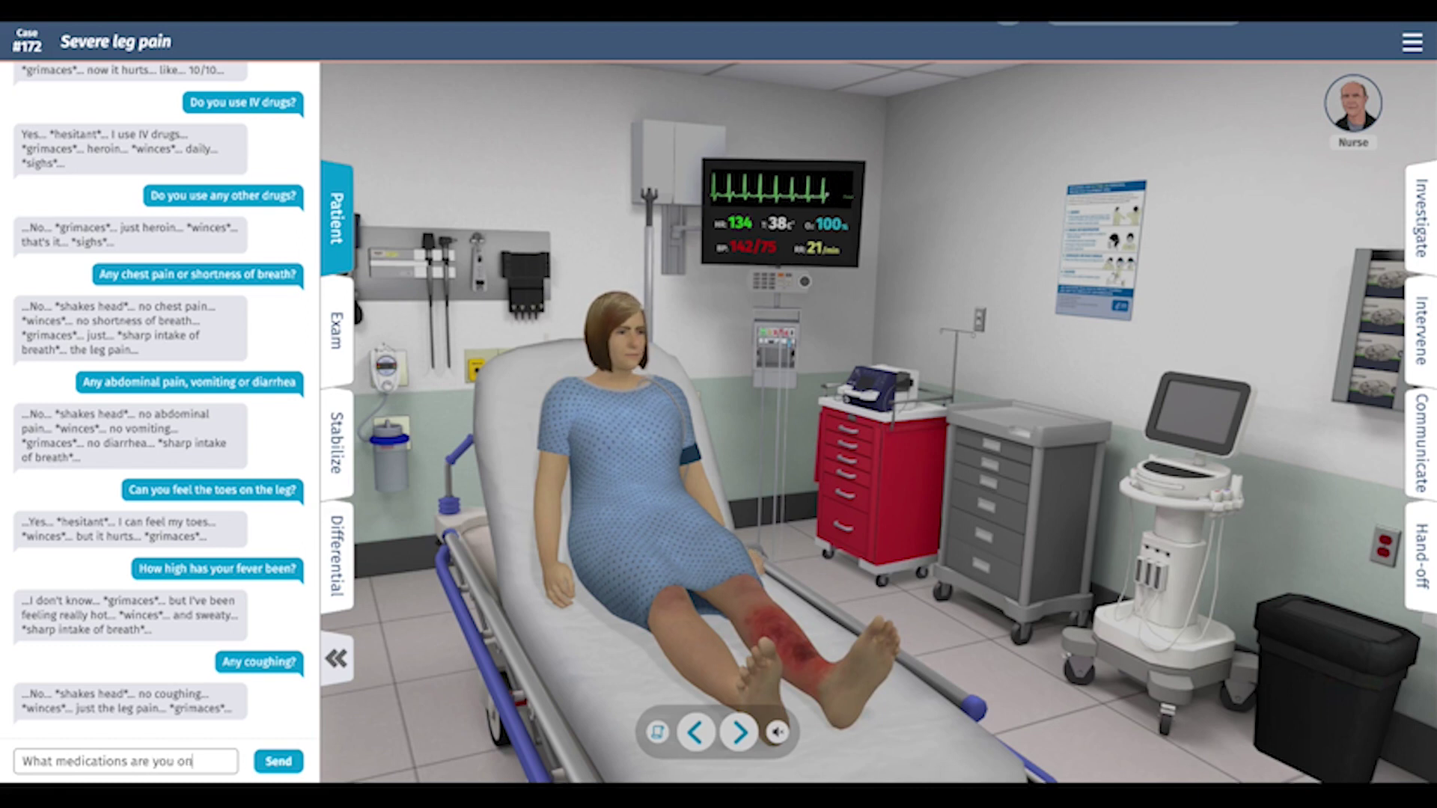
key(Return)
text(Do you have any drug allergies?)
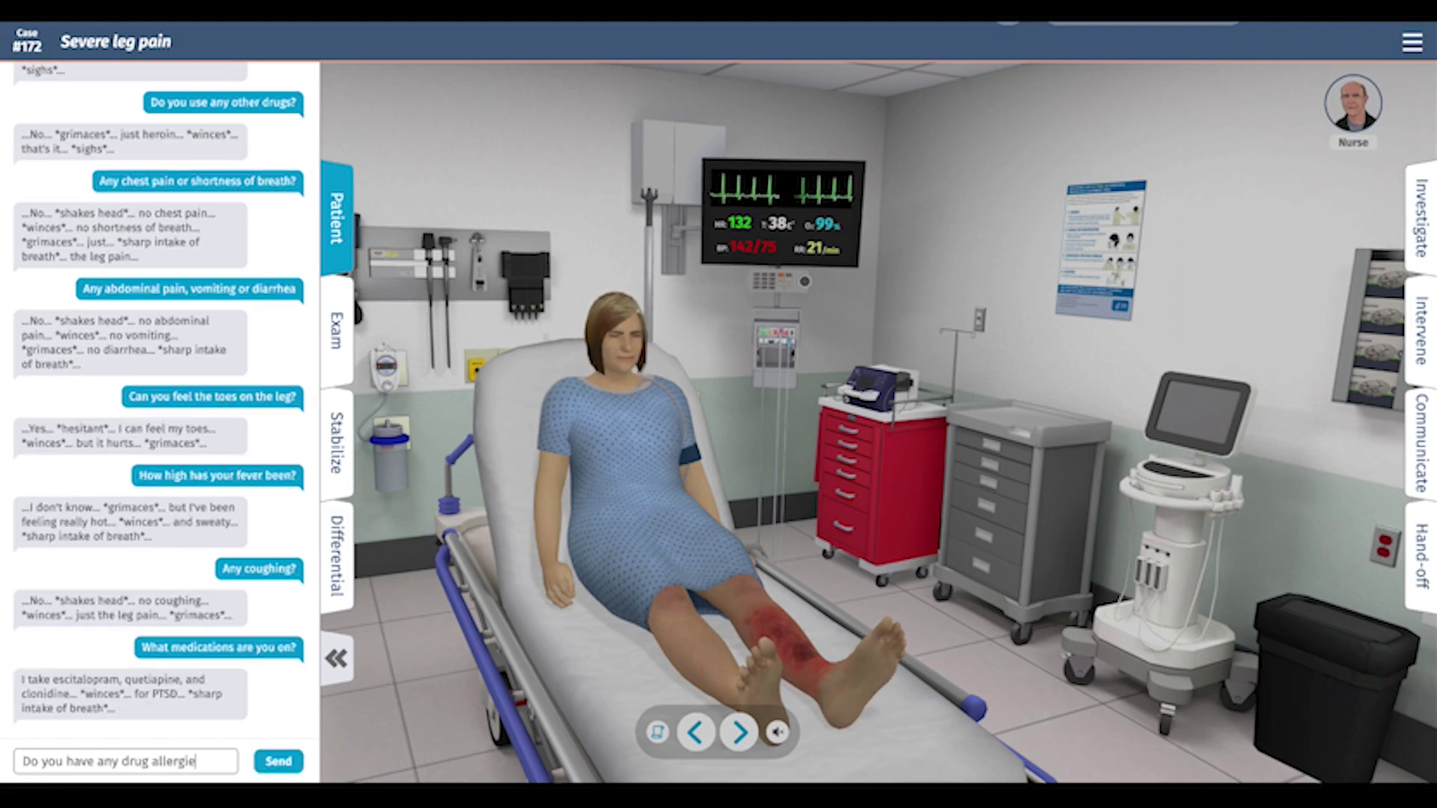
key(Return)
text(Wher)
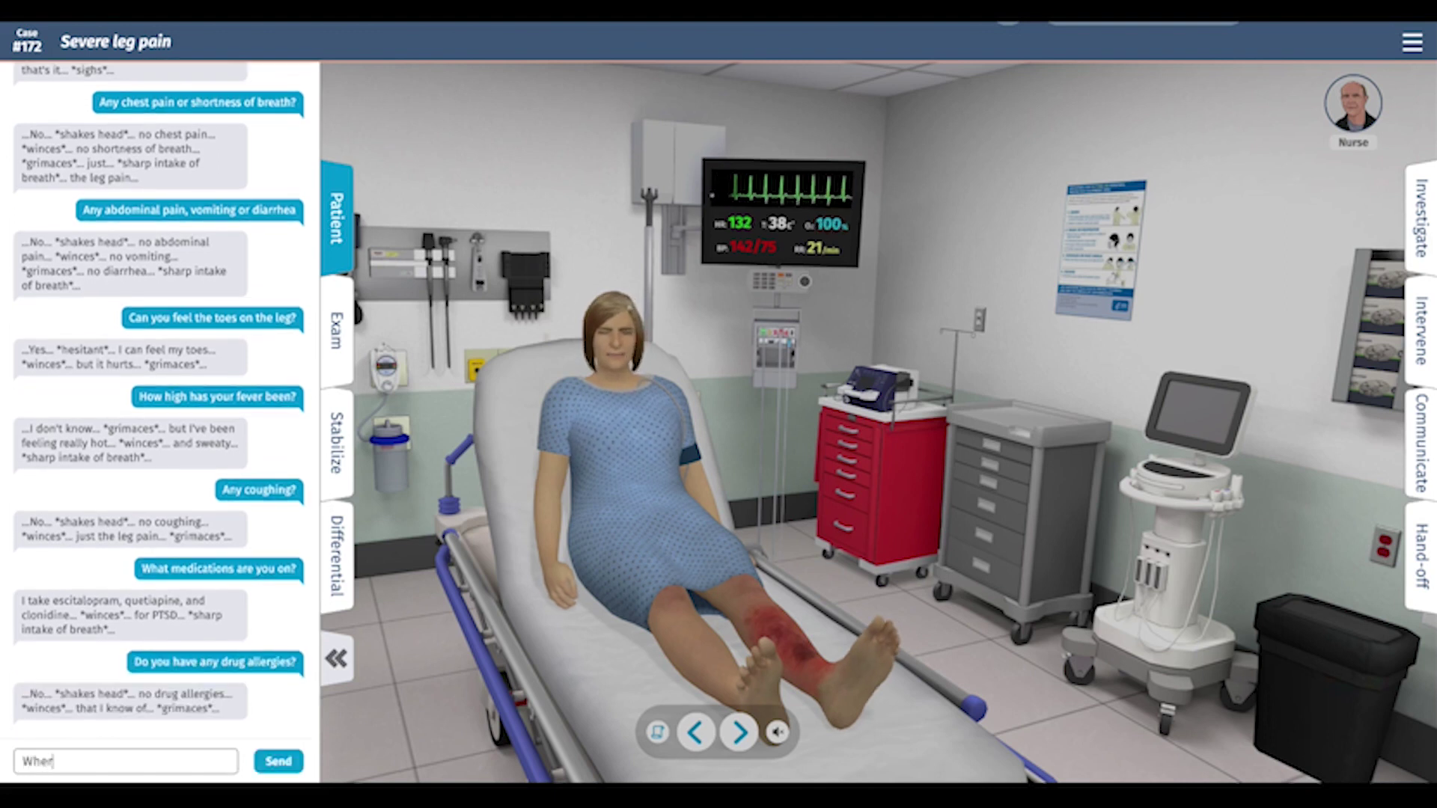
text(e do you live?)
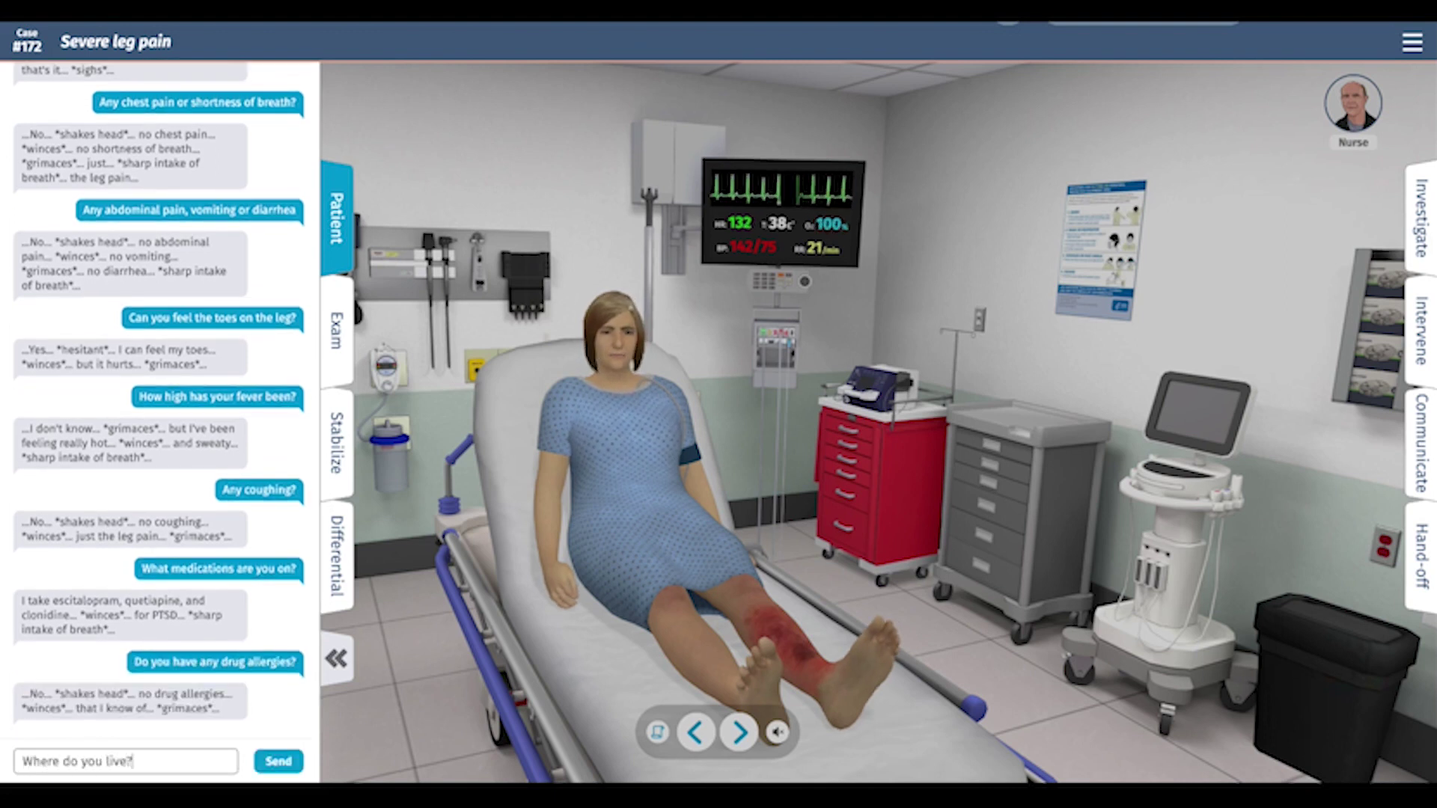
key(Return)
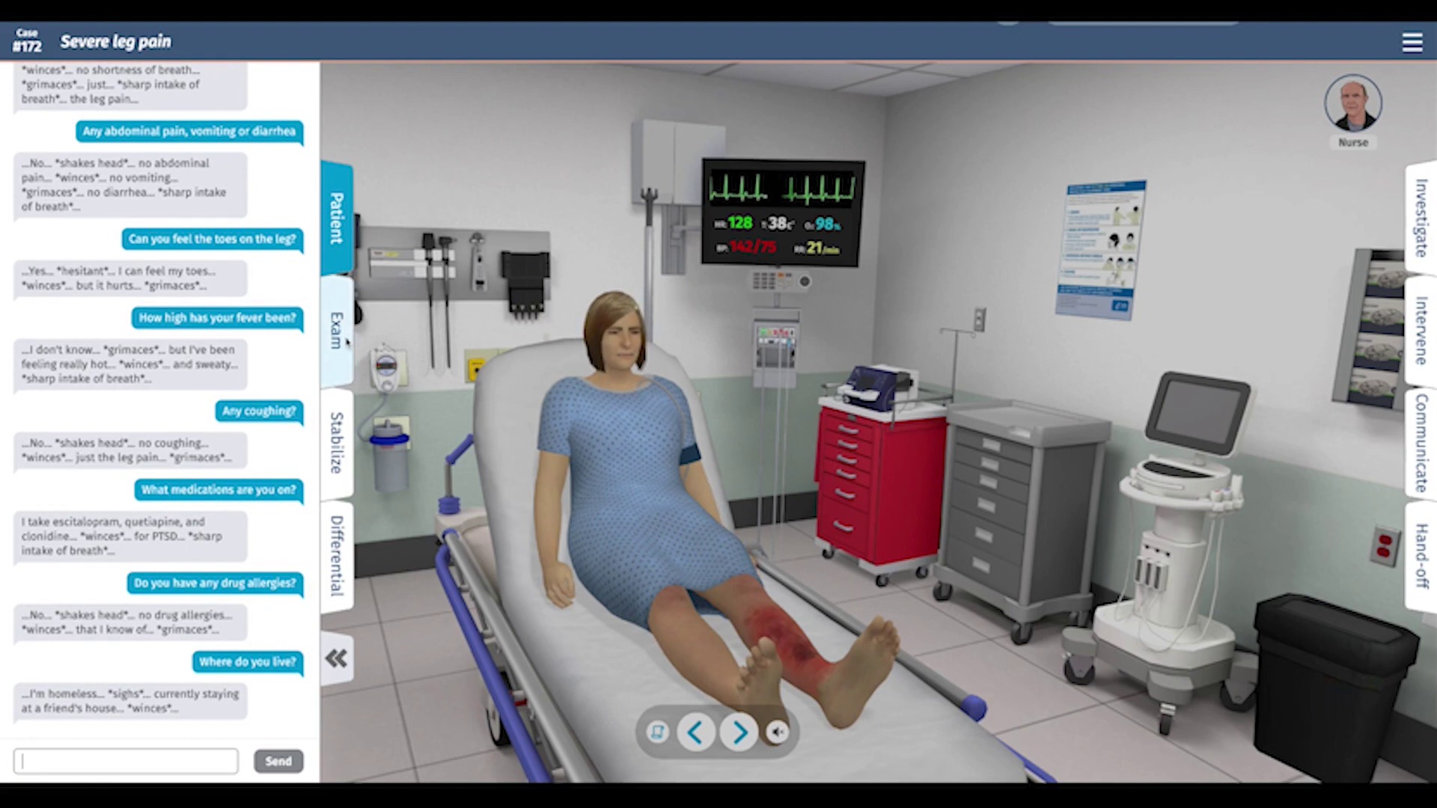
- Perform the circulation, cardiovascular, pulmonary, abdominal, musculoskeletal and skin exams
click(348, 286)
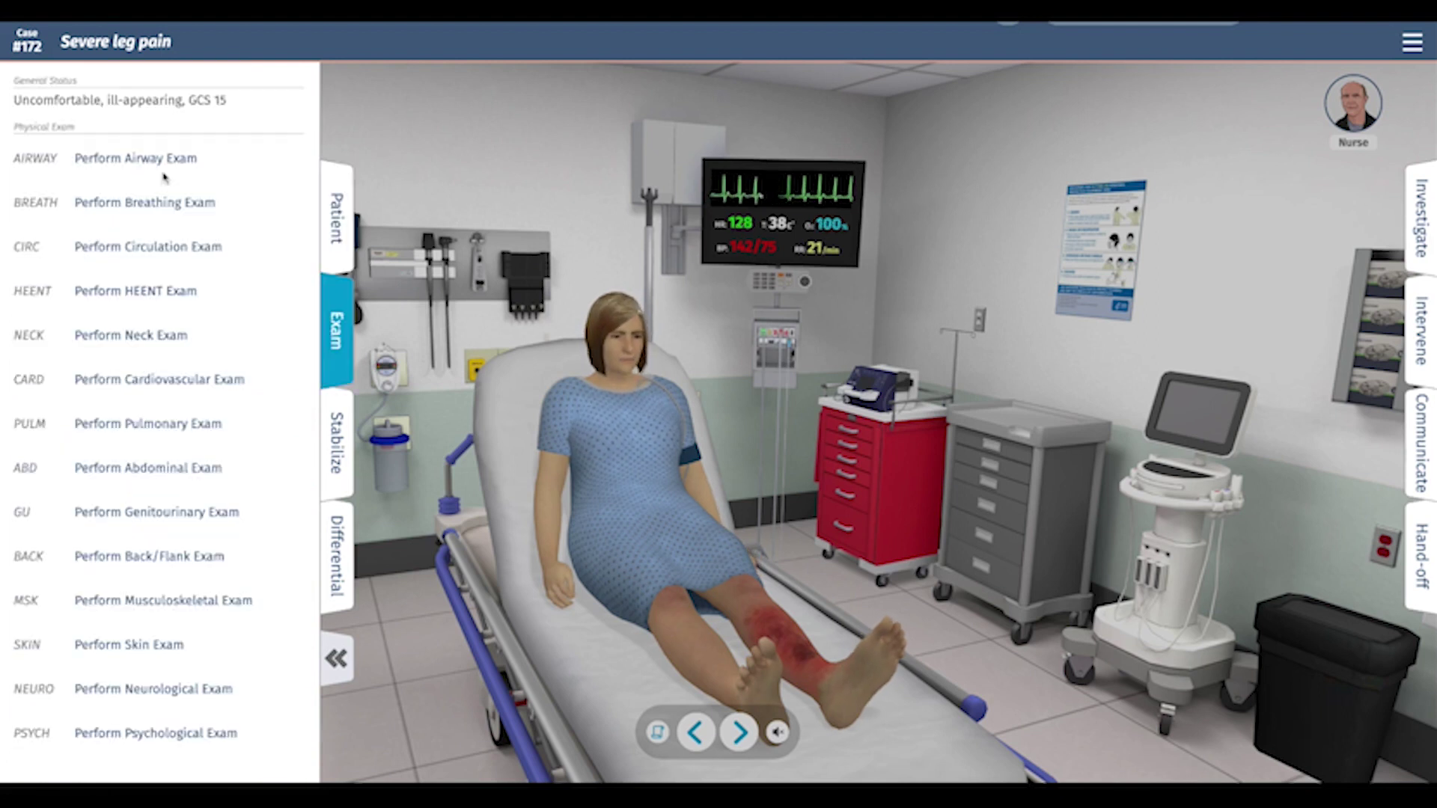
click(124, 249)
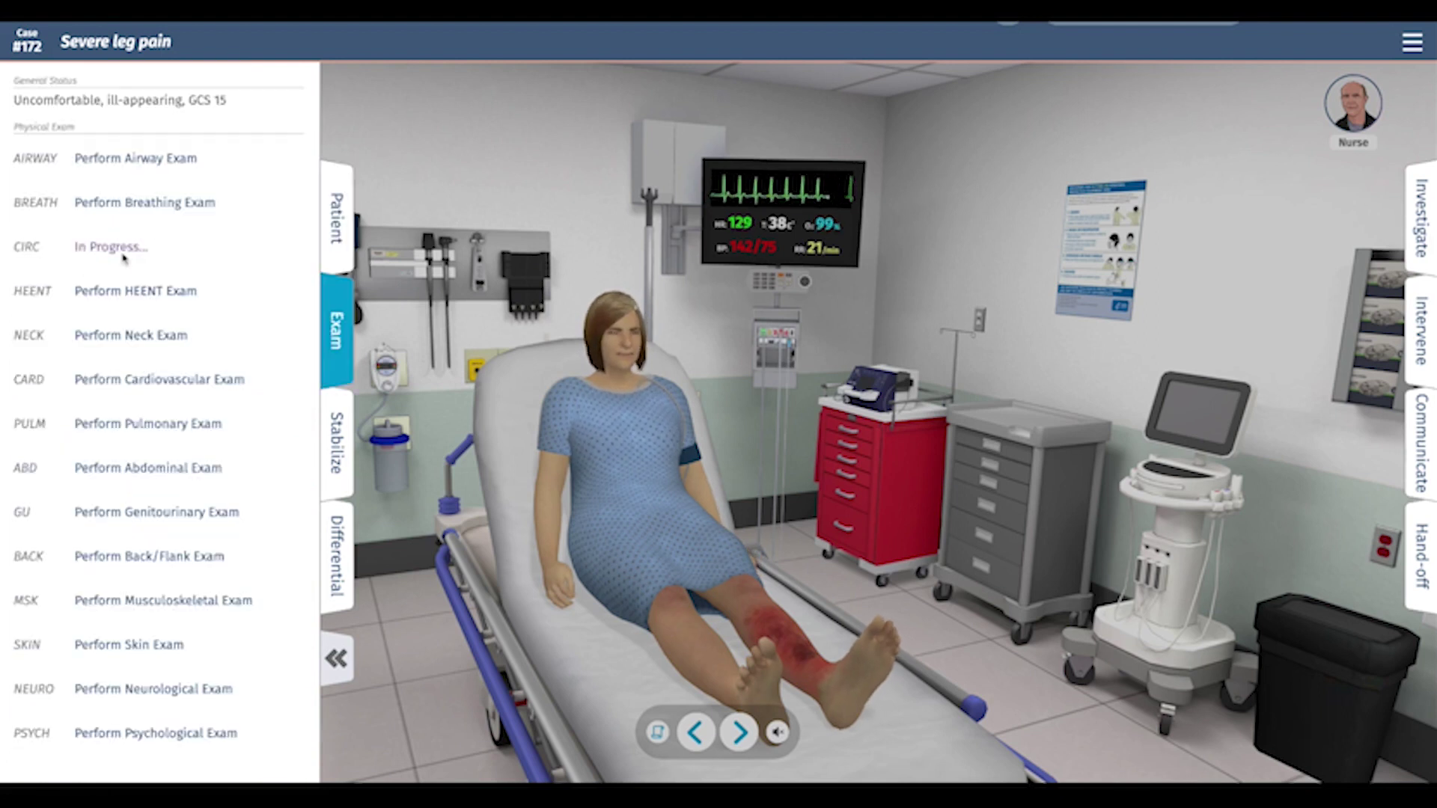
click(136, 392)
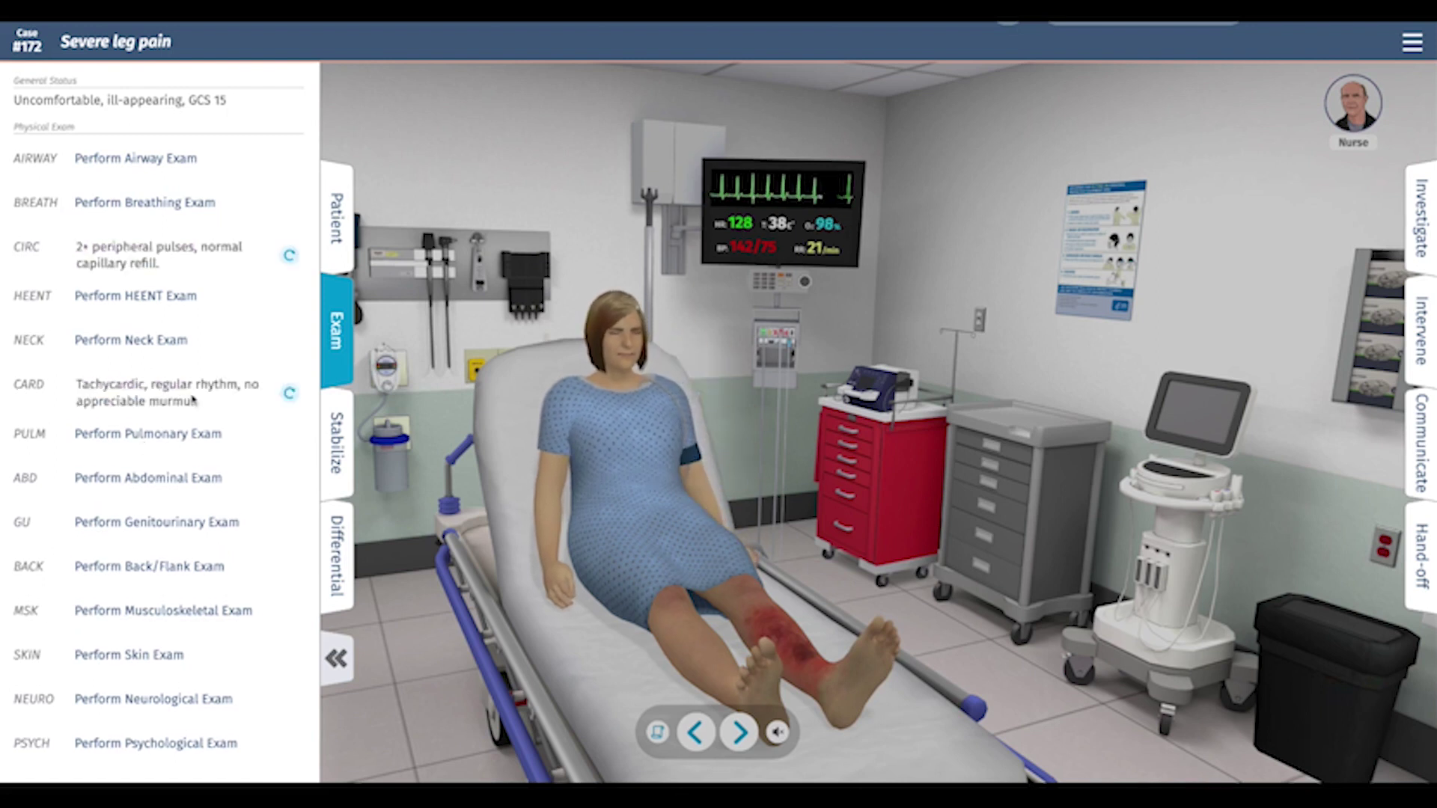
click(152, 438)
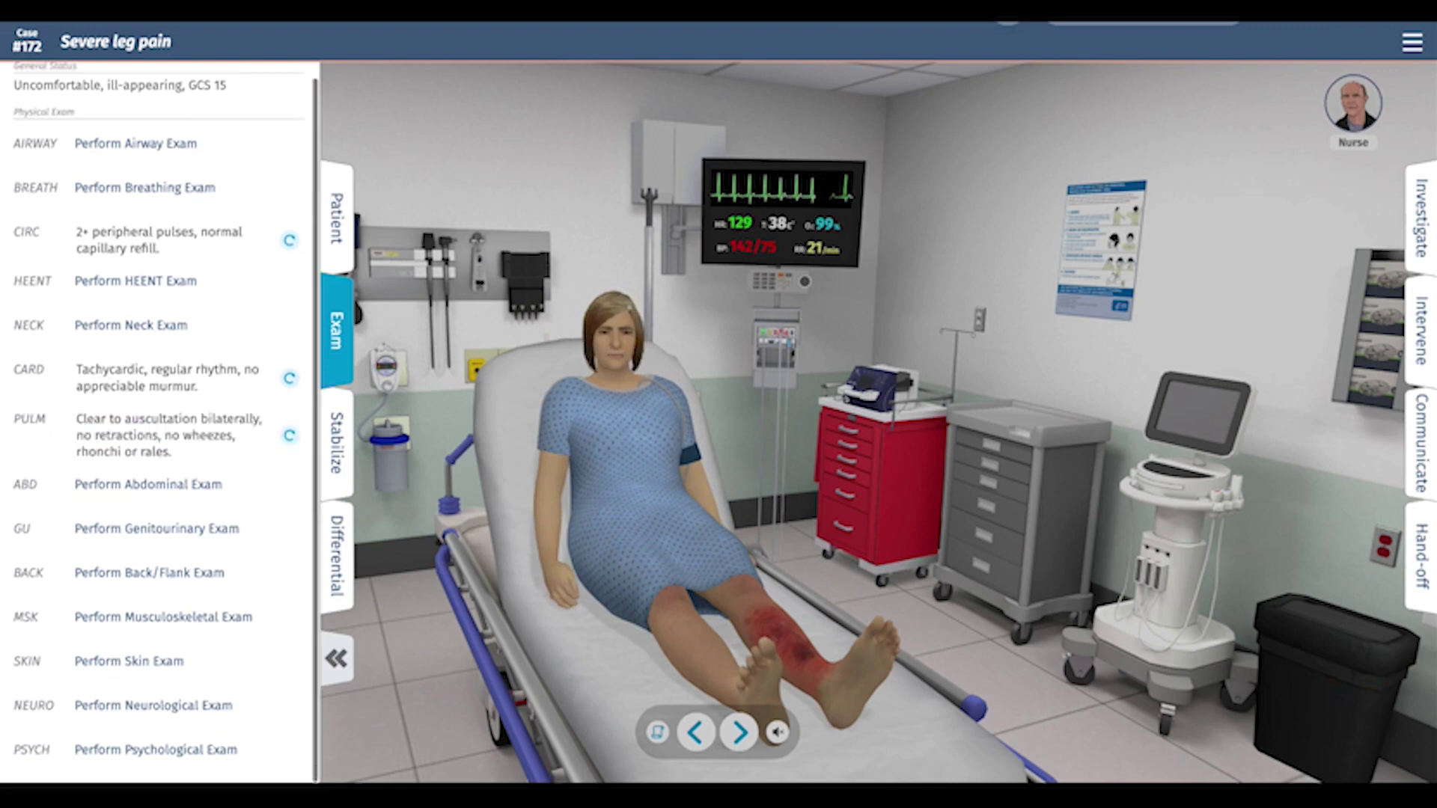
click(187, 487)
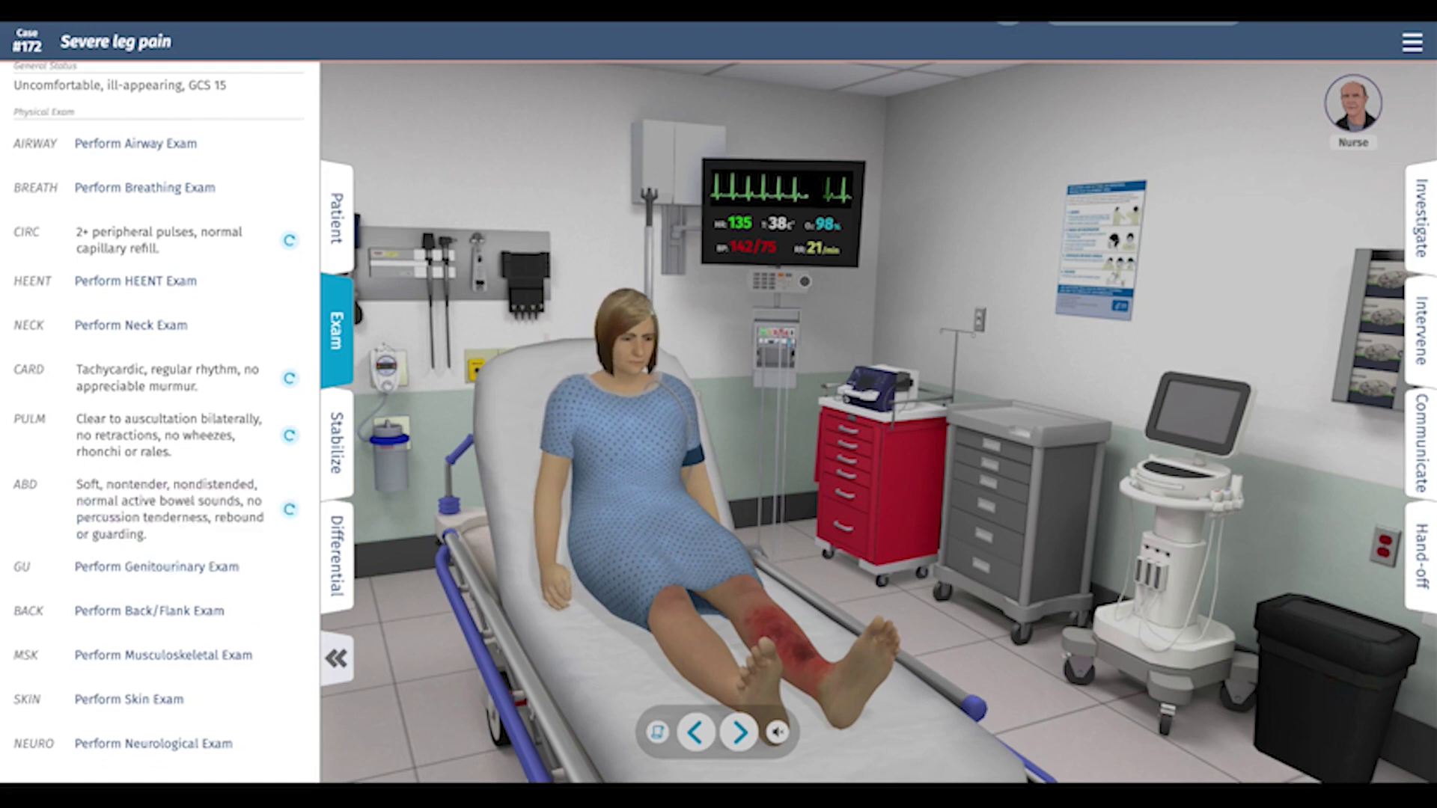
click(174, 618)
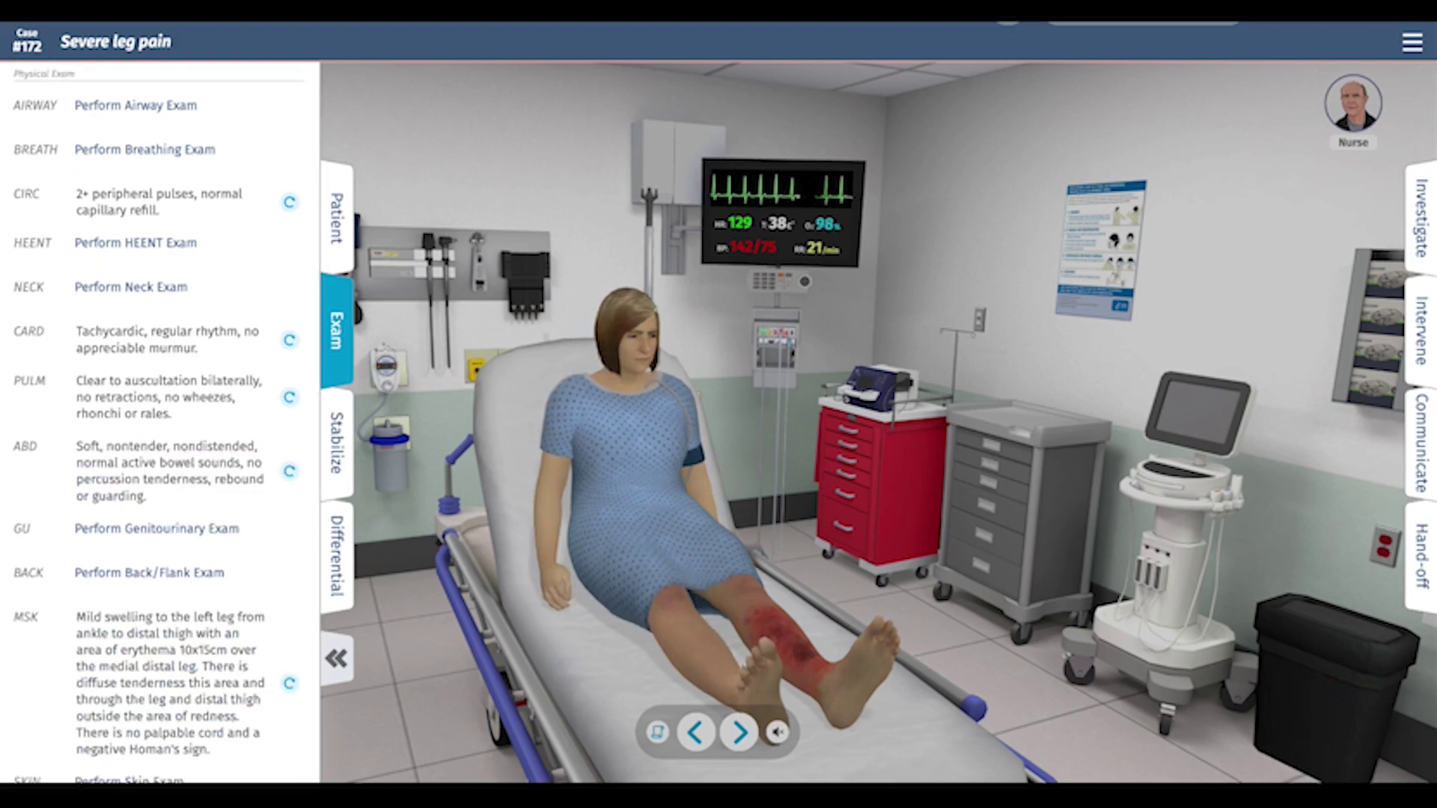
scroll(175, 618, down, 3)
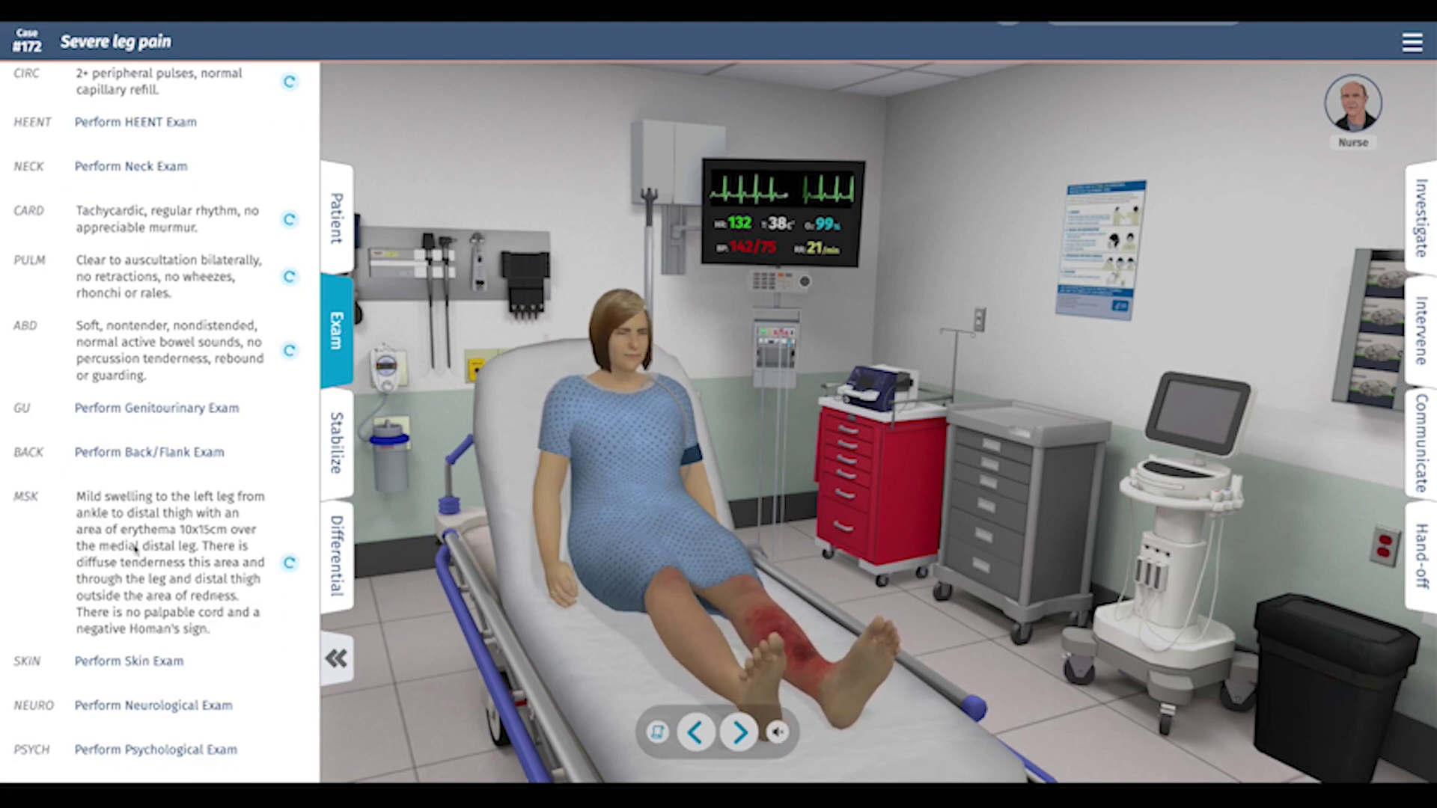
click(124, 666)
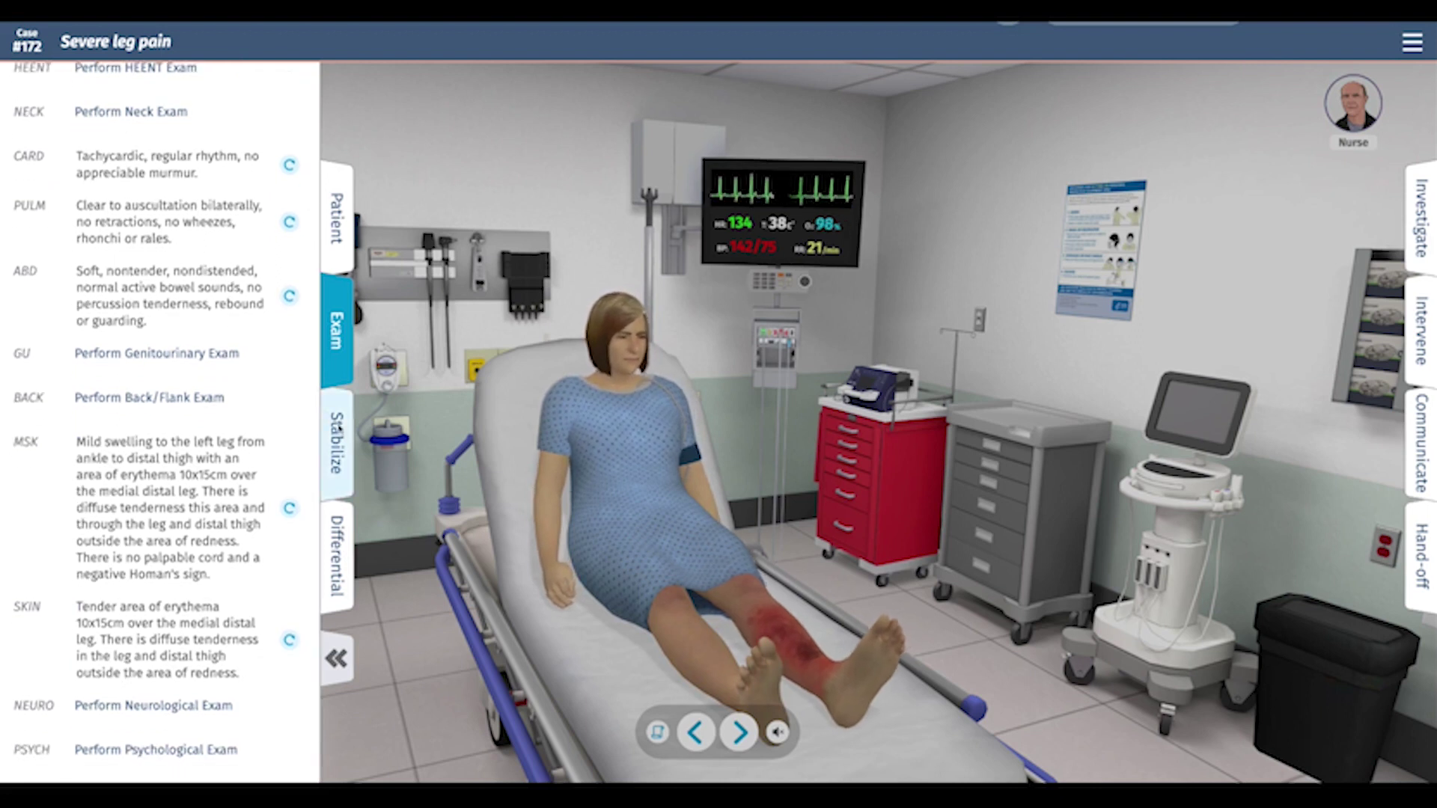
click(337, 442)
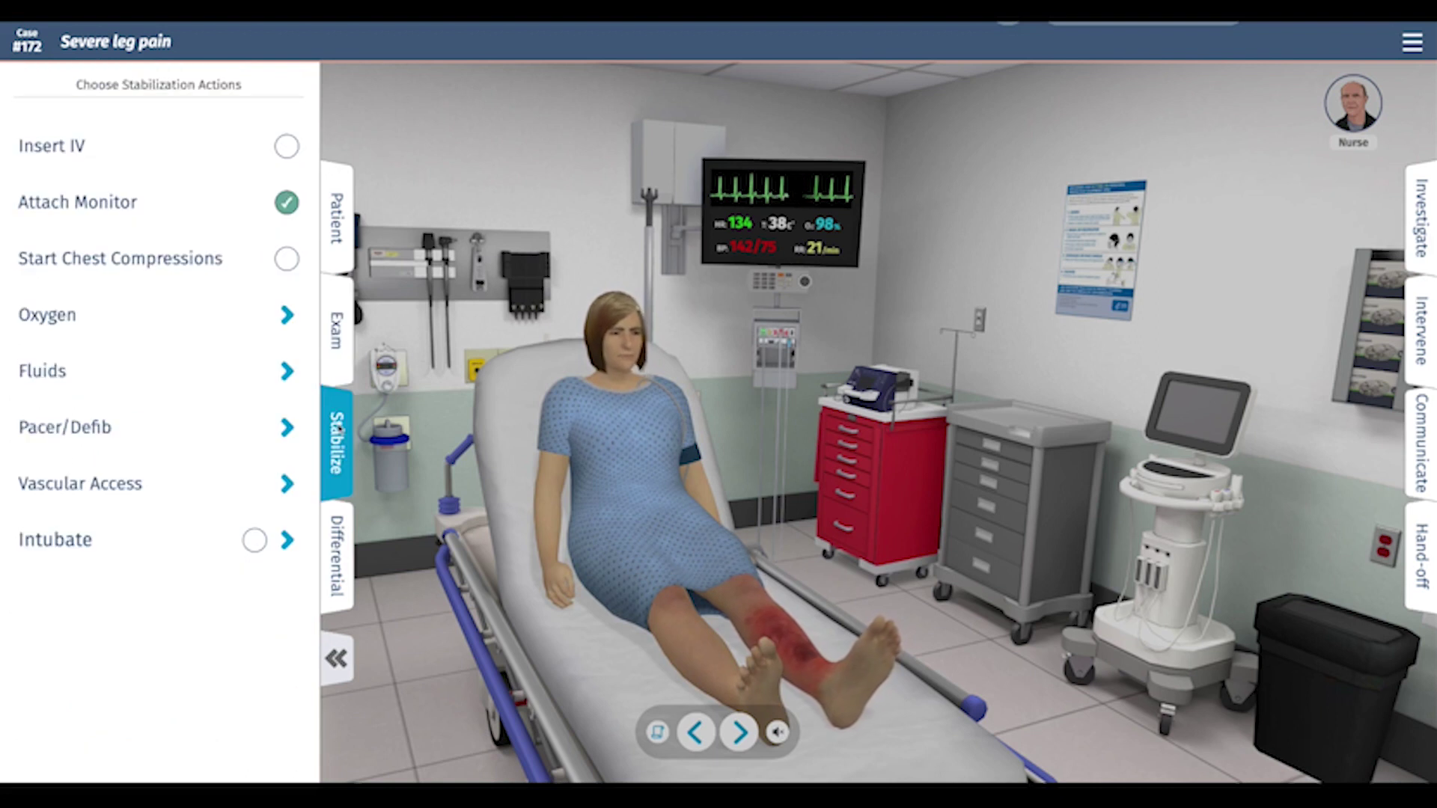
- Insert an IV, give a Lactated Ringer's bolus and place a second IV line
click(288, 148)
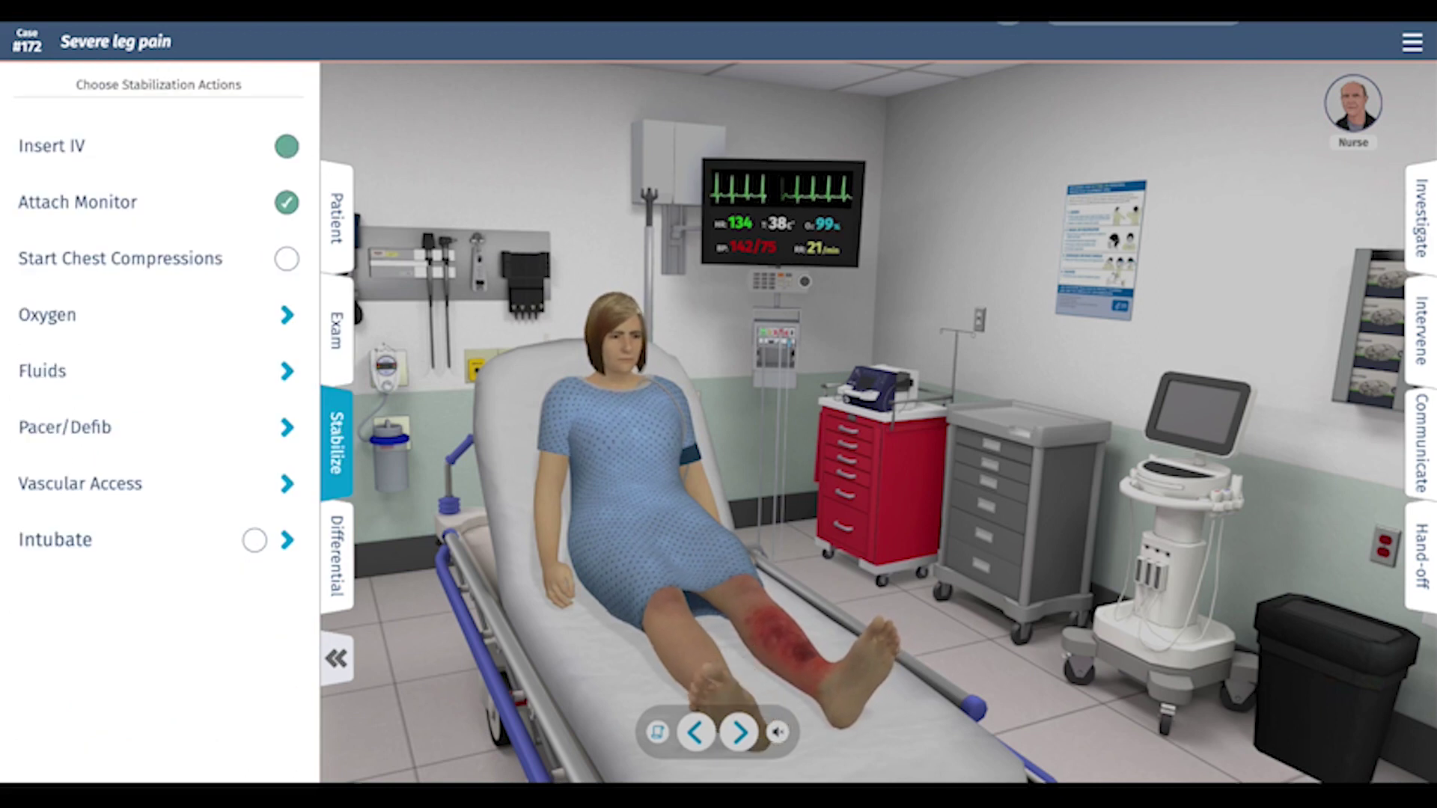
click(287, 371)
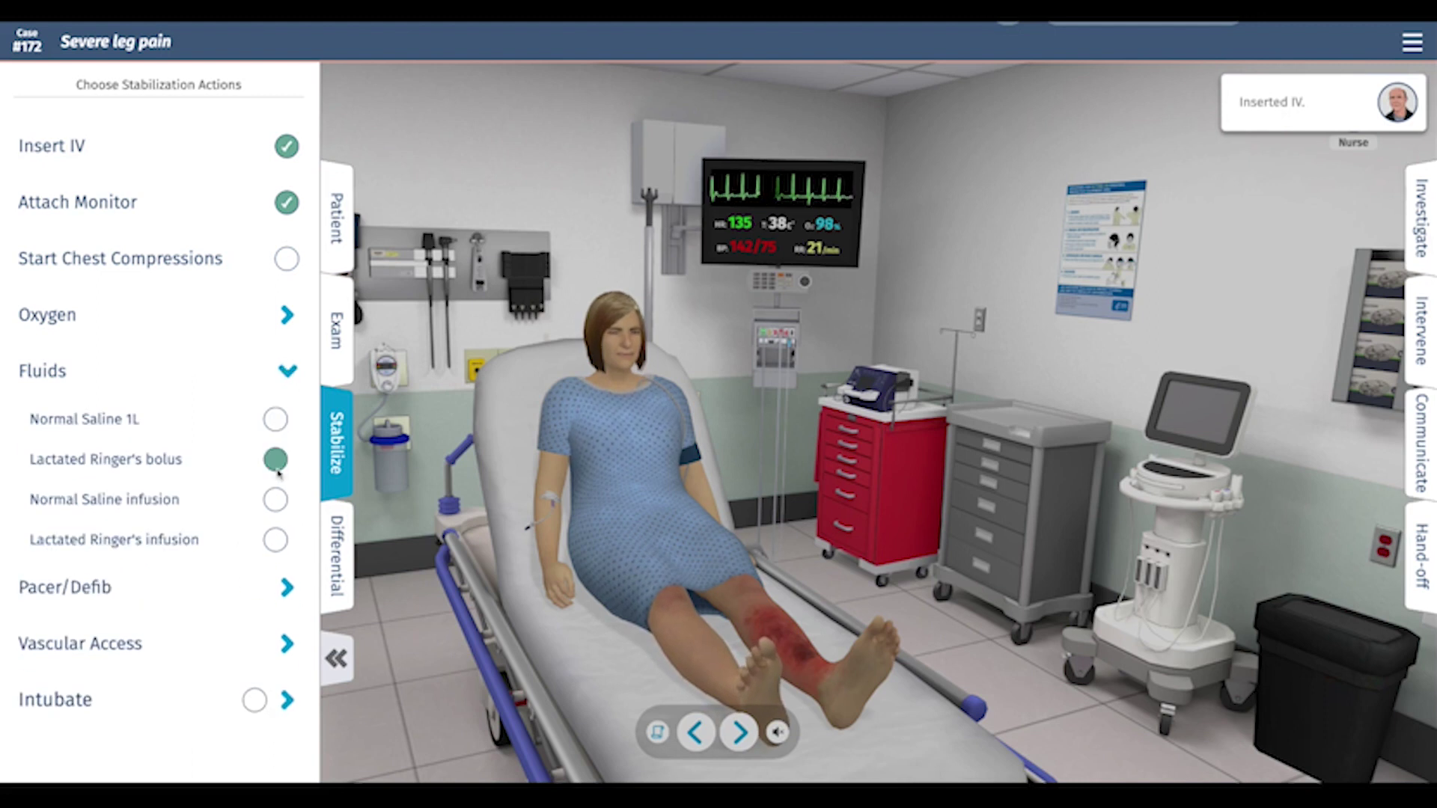
click(276, 461)
click(287, 644)
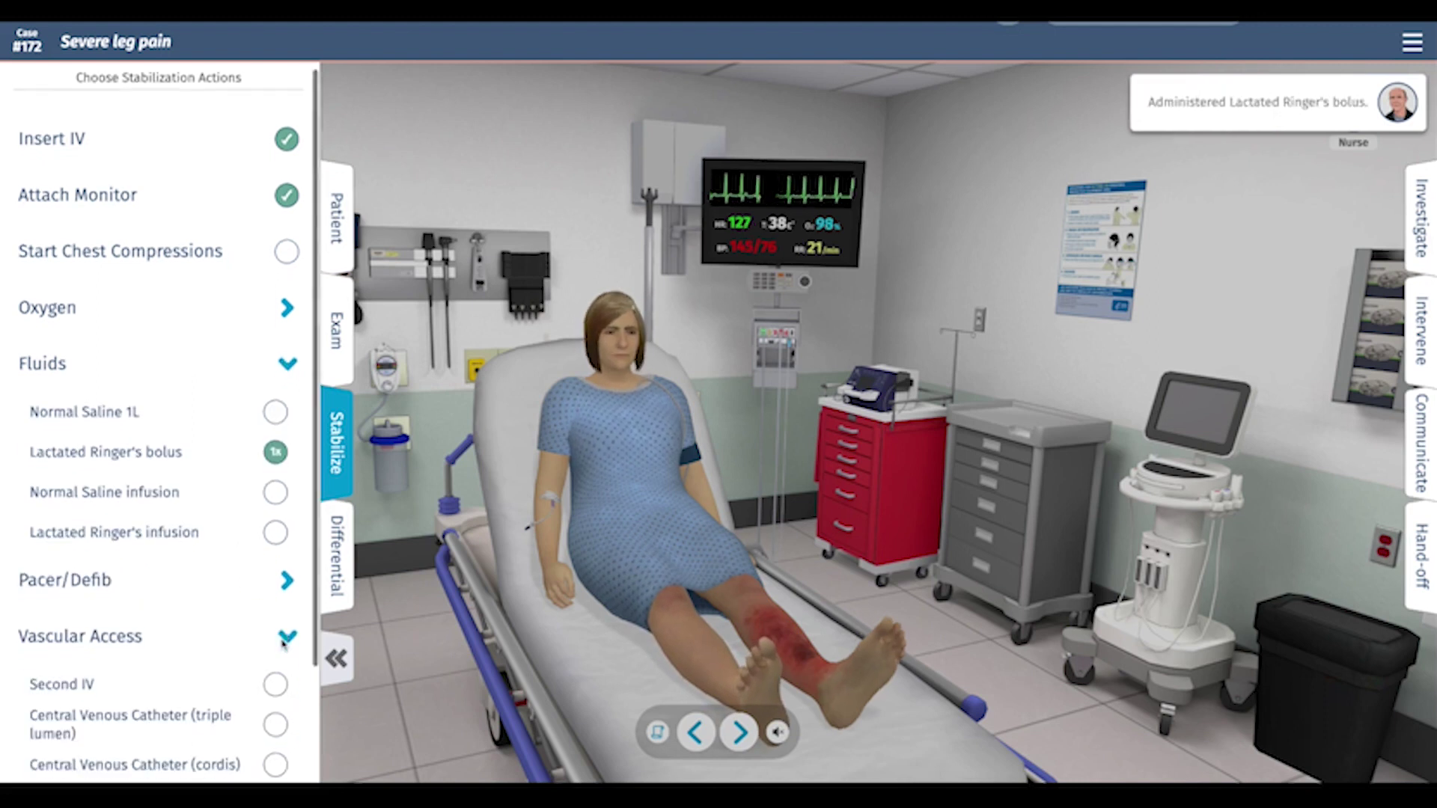
scroll(274, 554, down, 2)
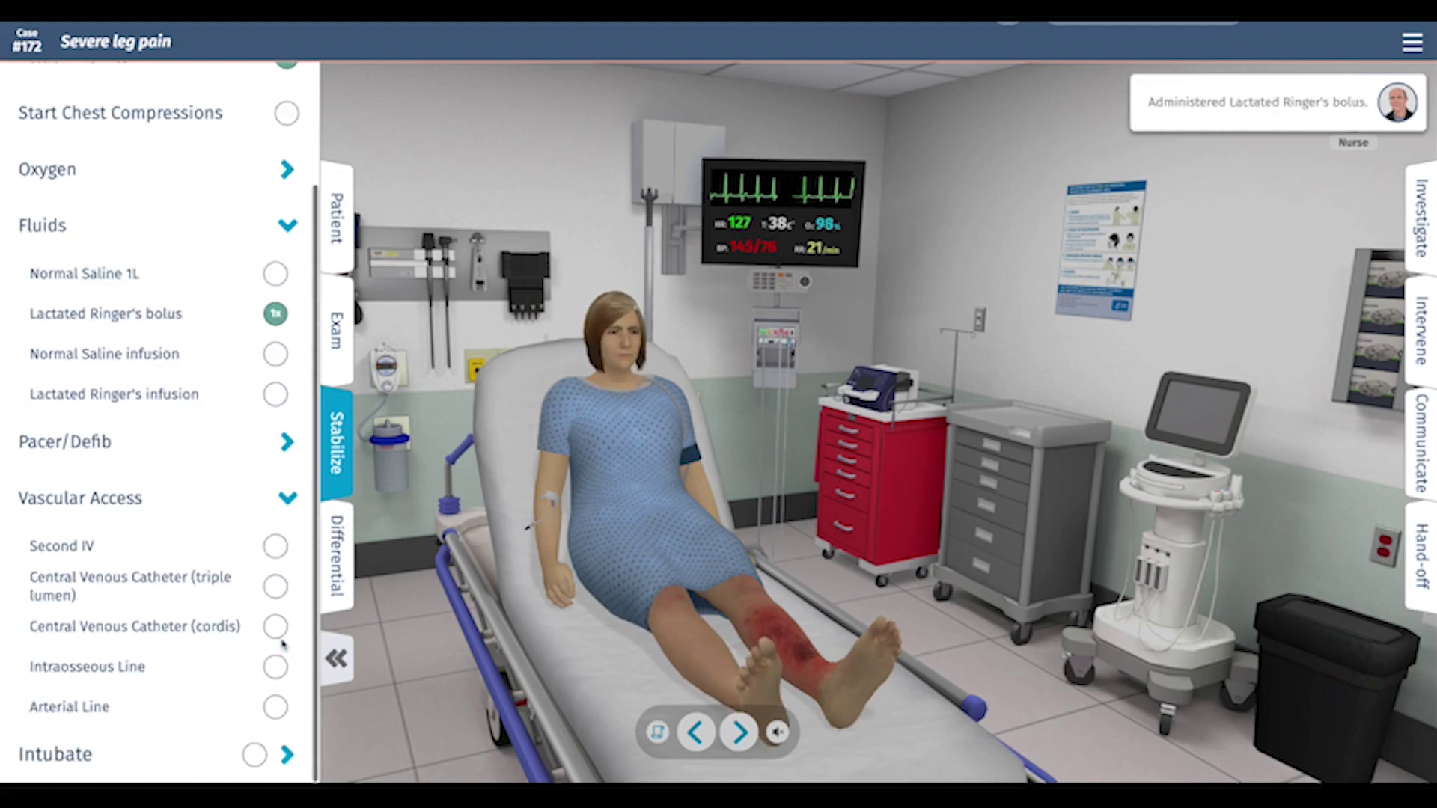
click(275, 546)
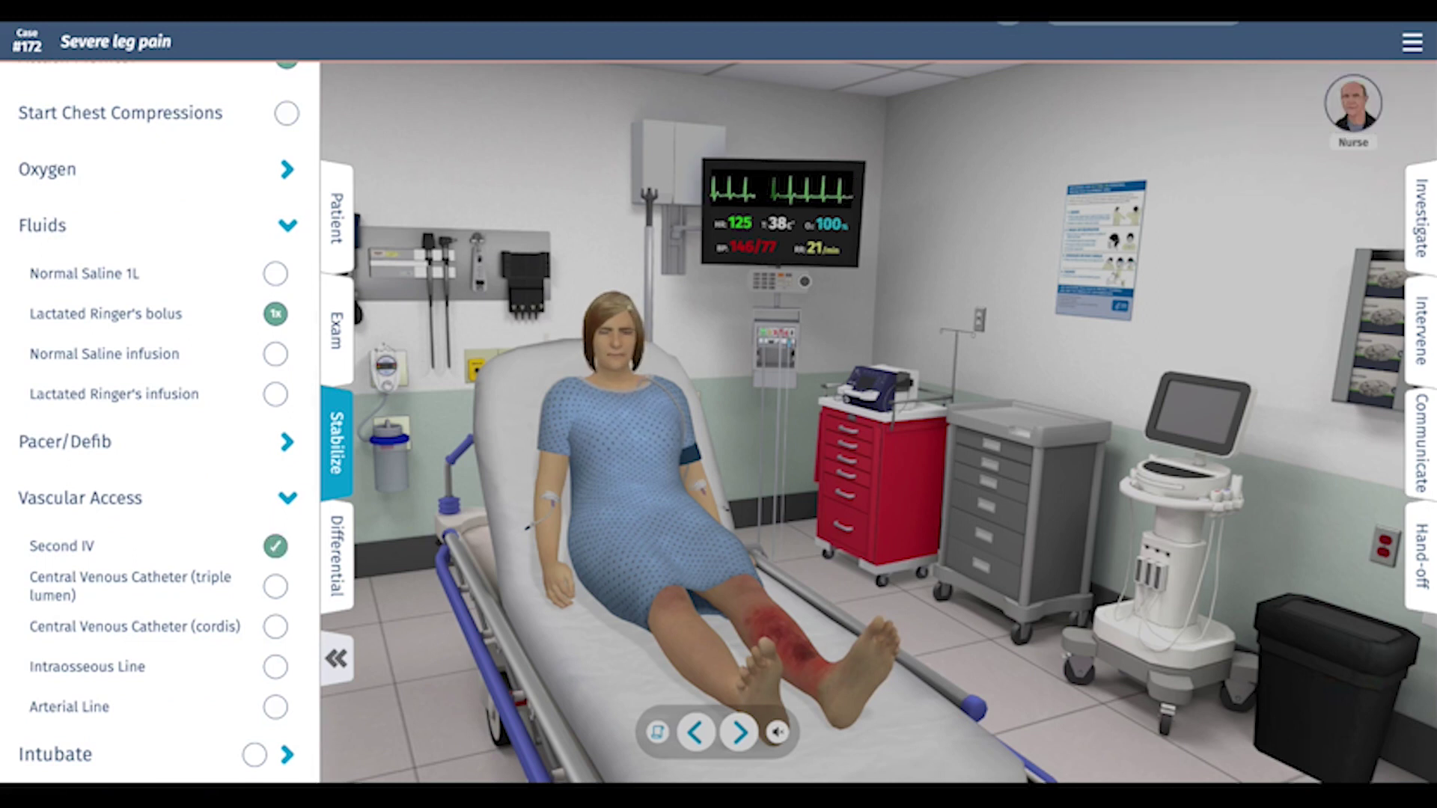
scroll(160, 420, up, 2)
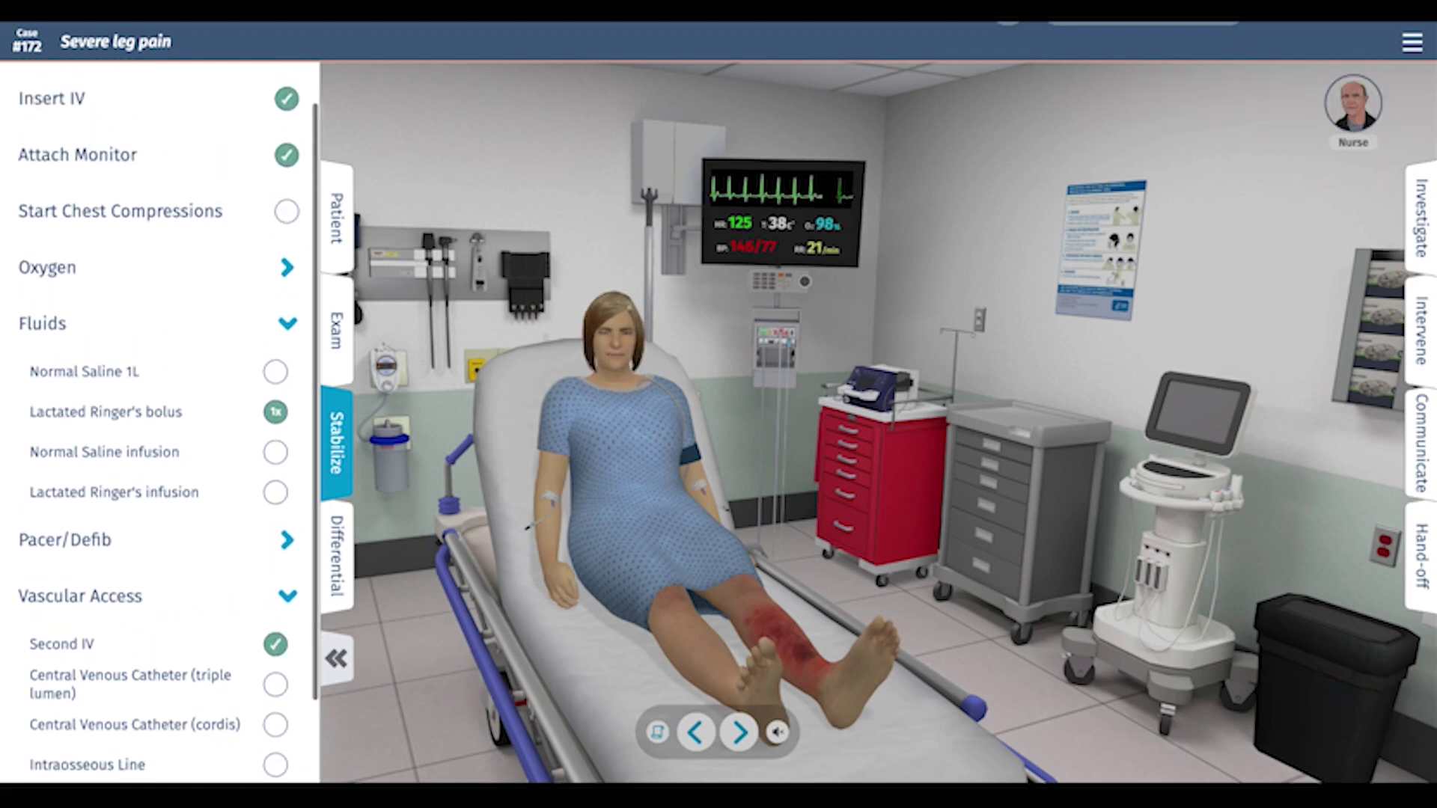
click(337, 555)
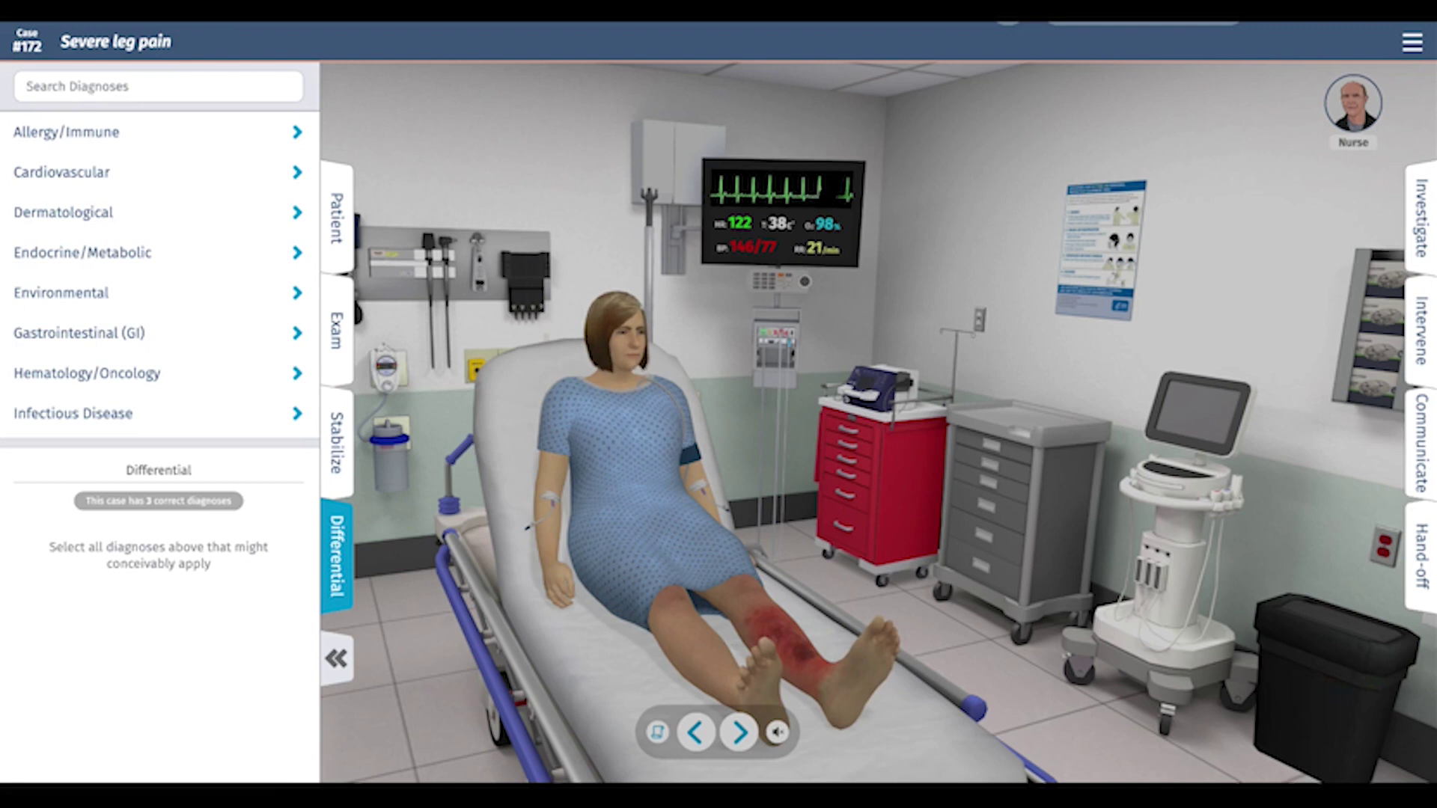
- Add Cellulitis, Necrotizing Soft Tissue Infection, Sepsis, Deep Vein Thrombosis and Compartment Syndrome to the differential
click(26, 86)
text(cell)
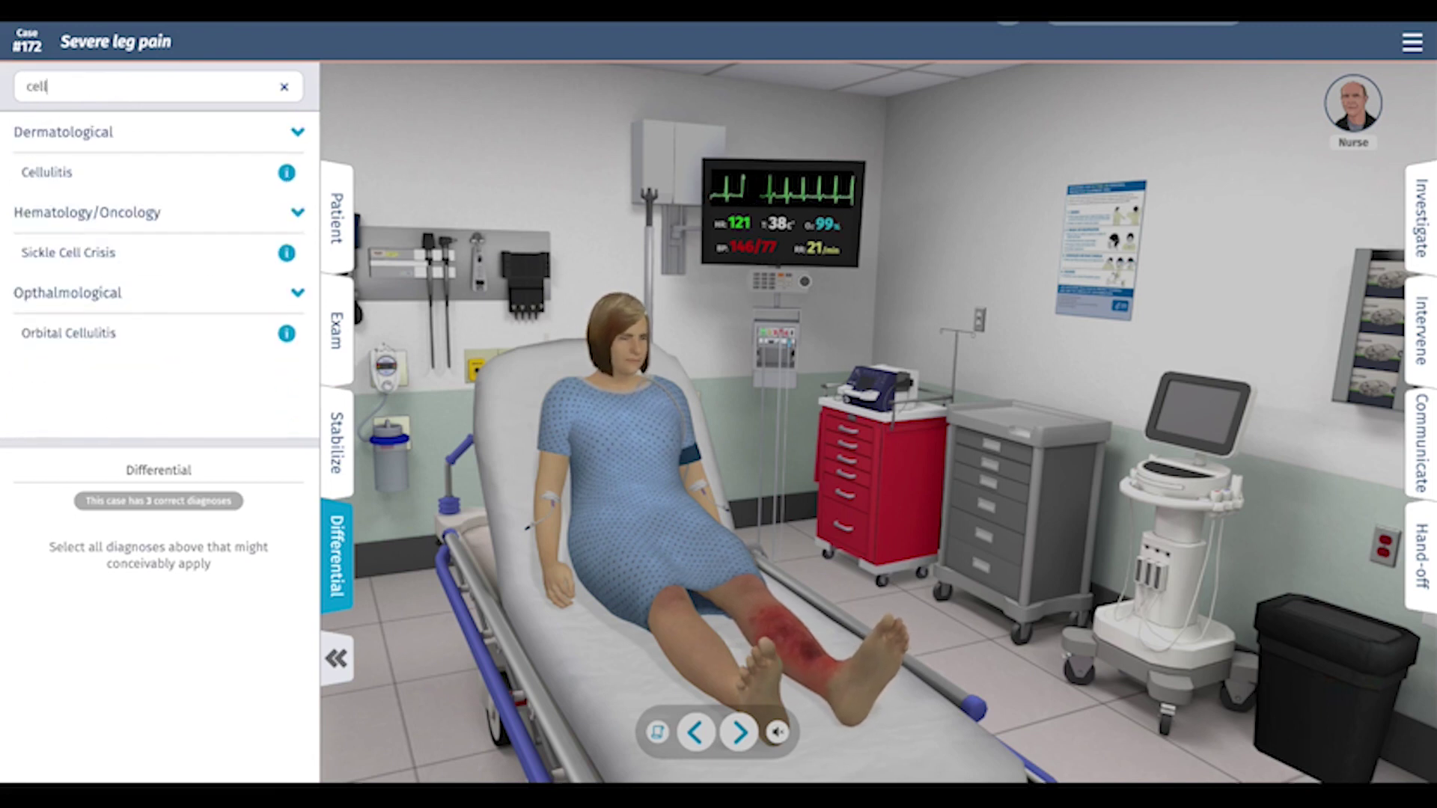
click(50, 172)
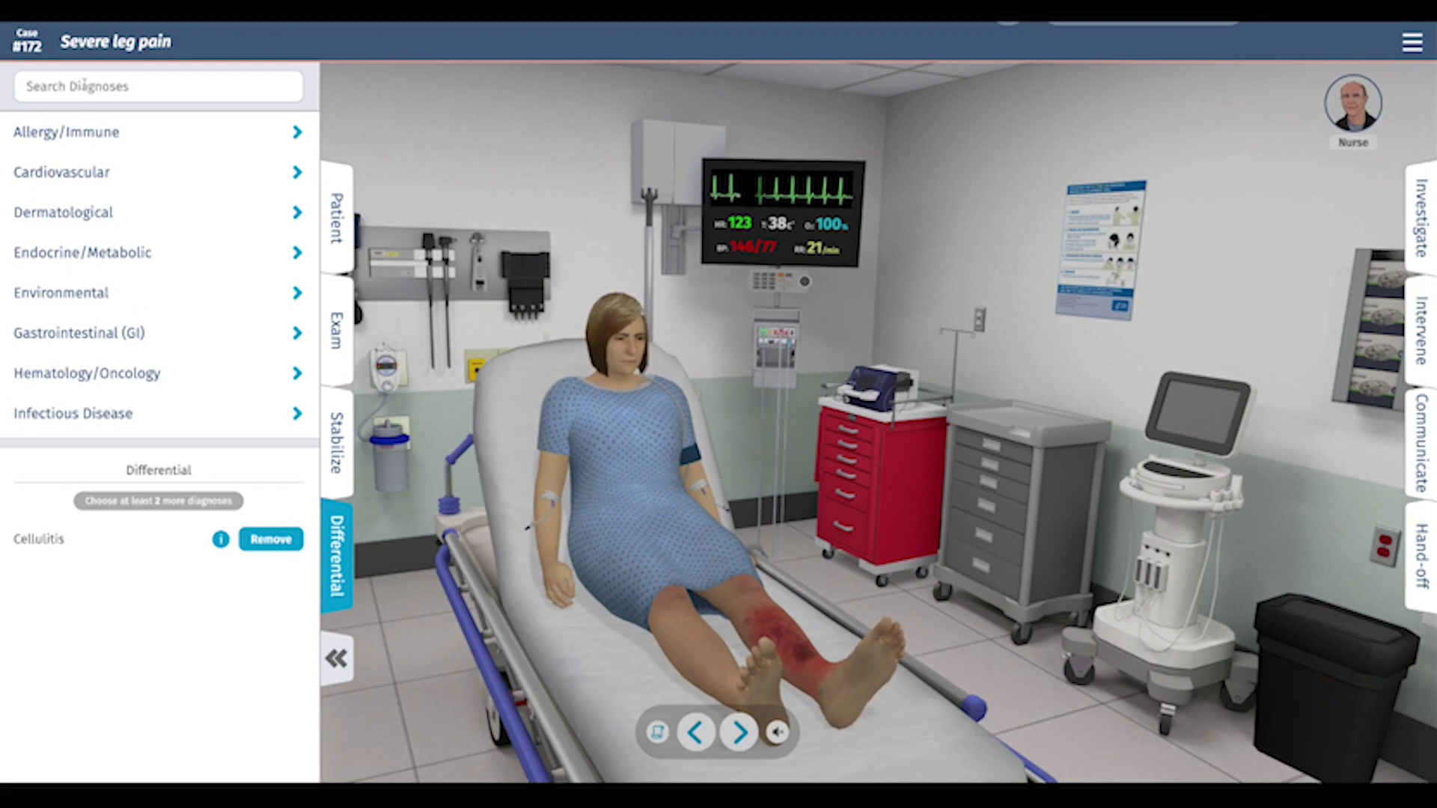
text(c)
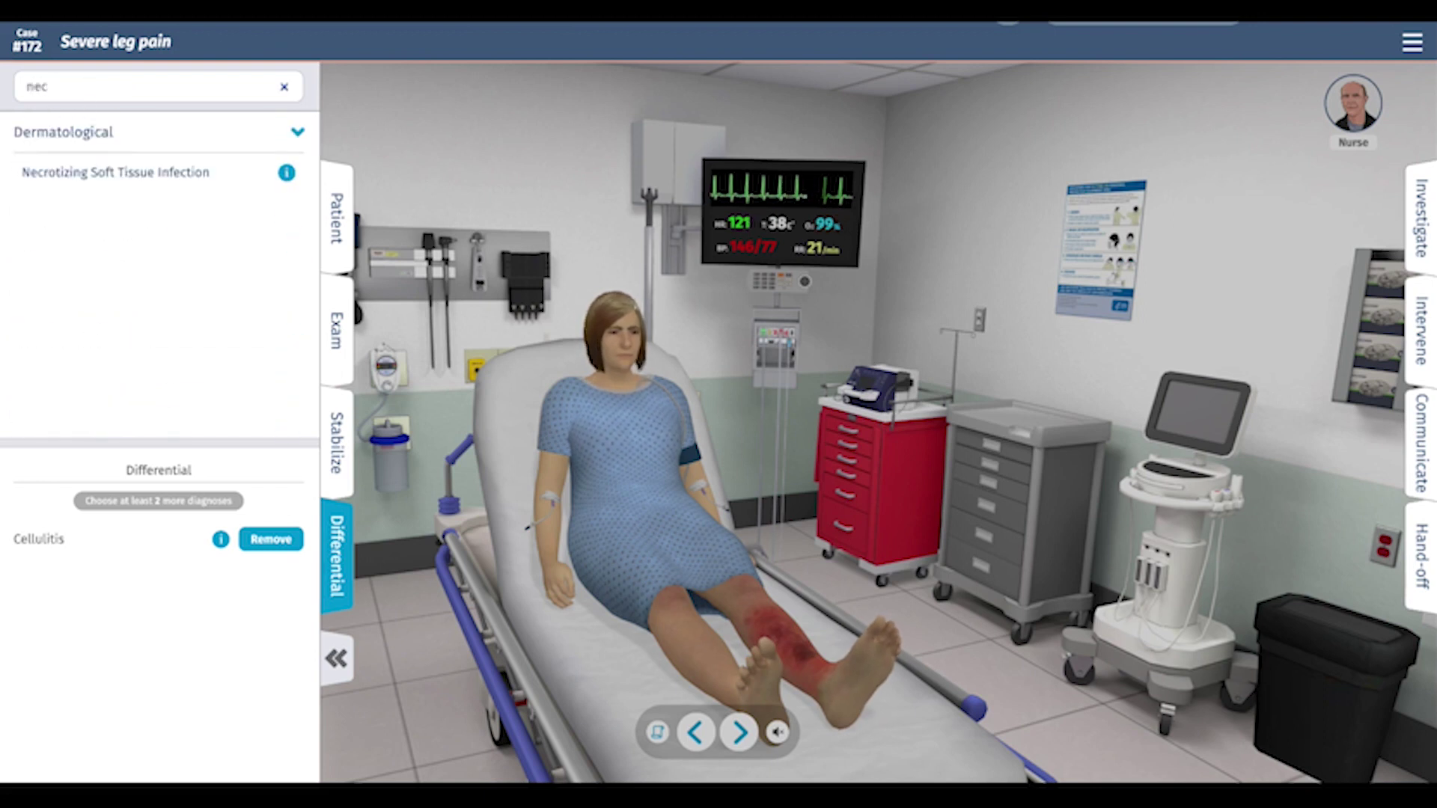
click(106, 170)
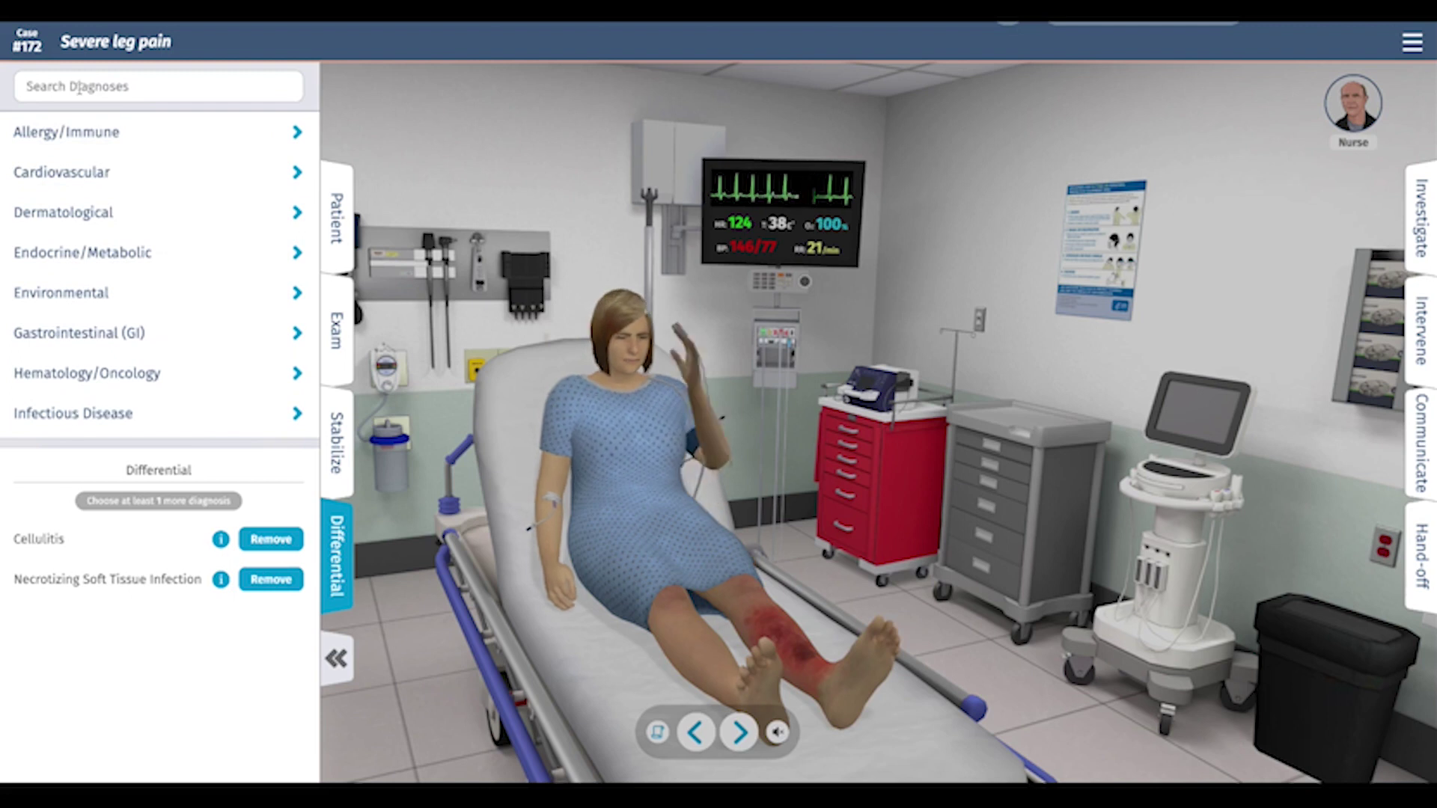
text(sepsi)
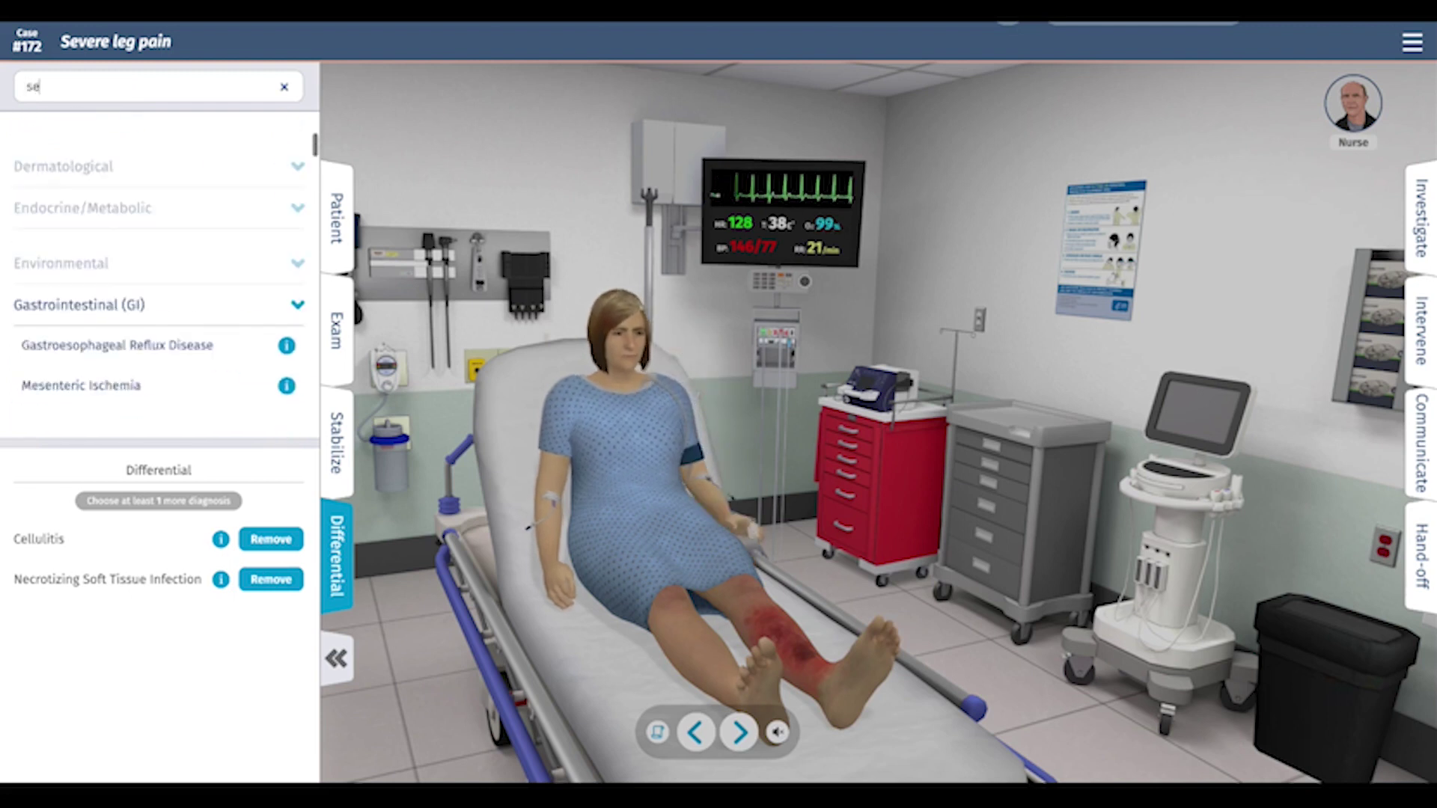
click(54, 171)
text(dvt)
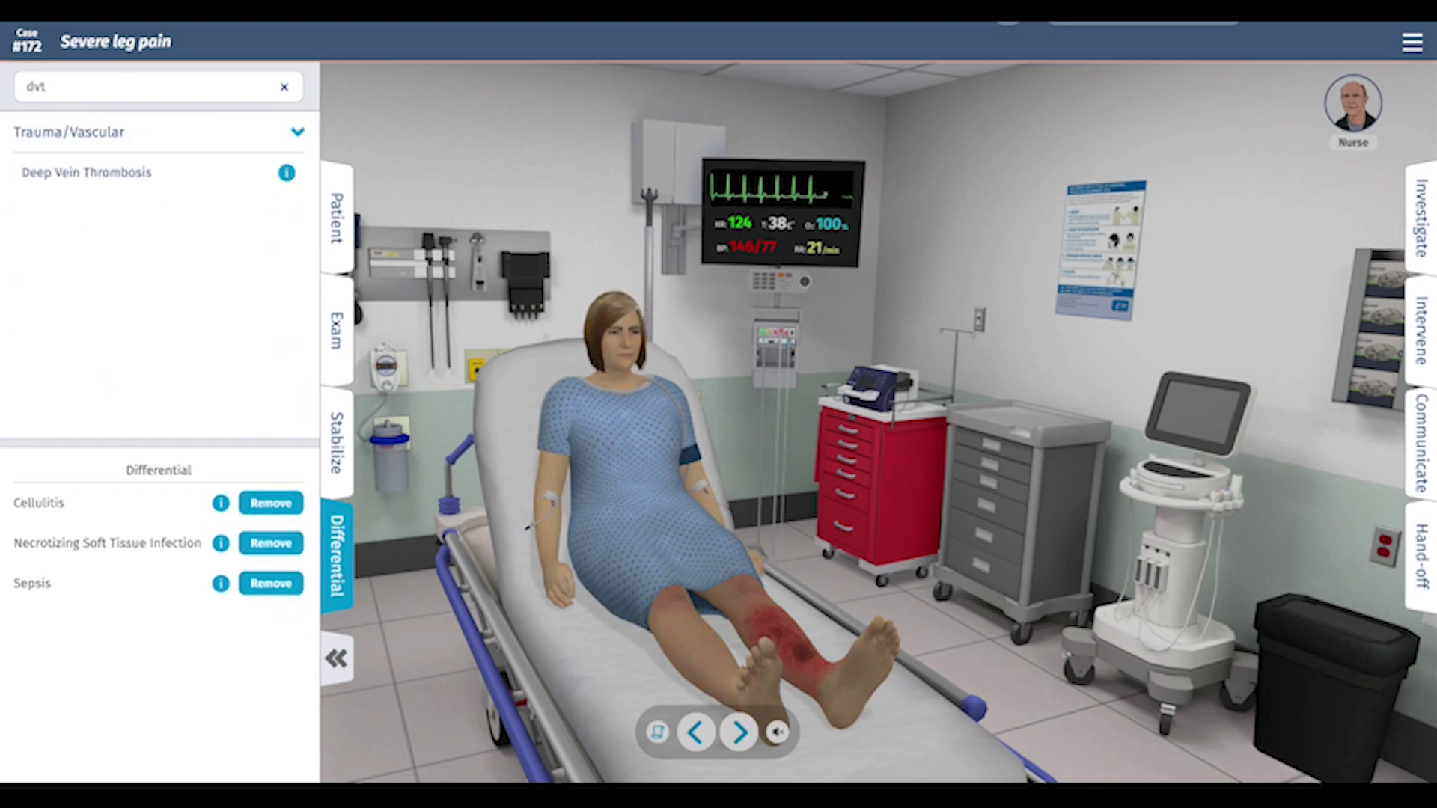
click(134, 175)
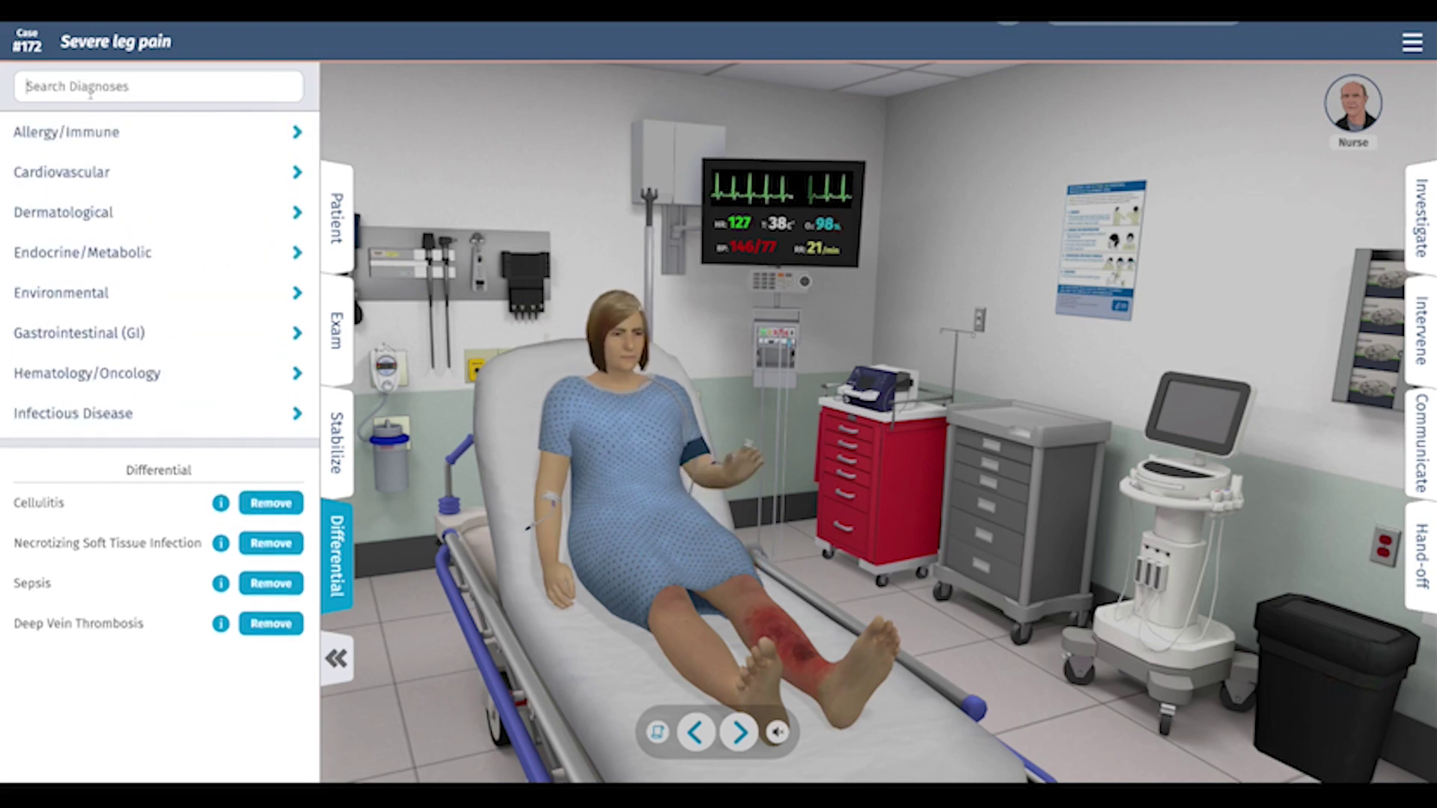
text(compart)
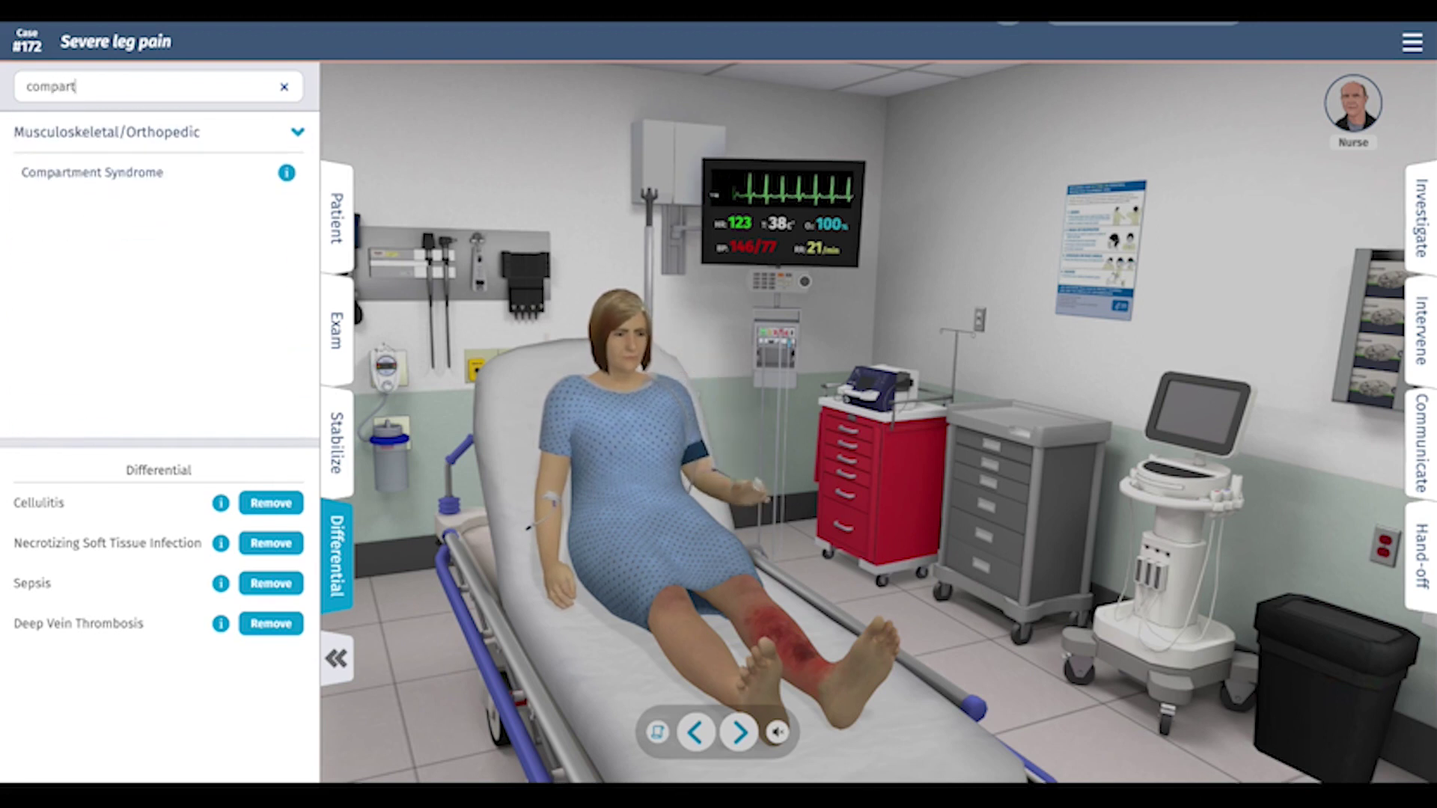
click(85, 175)
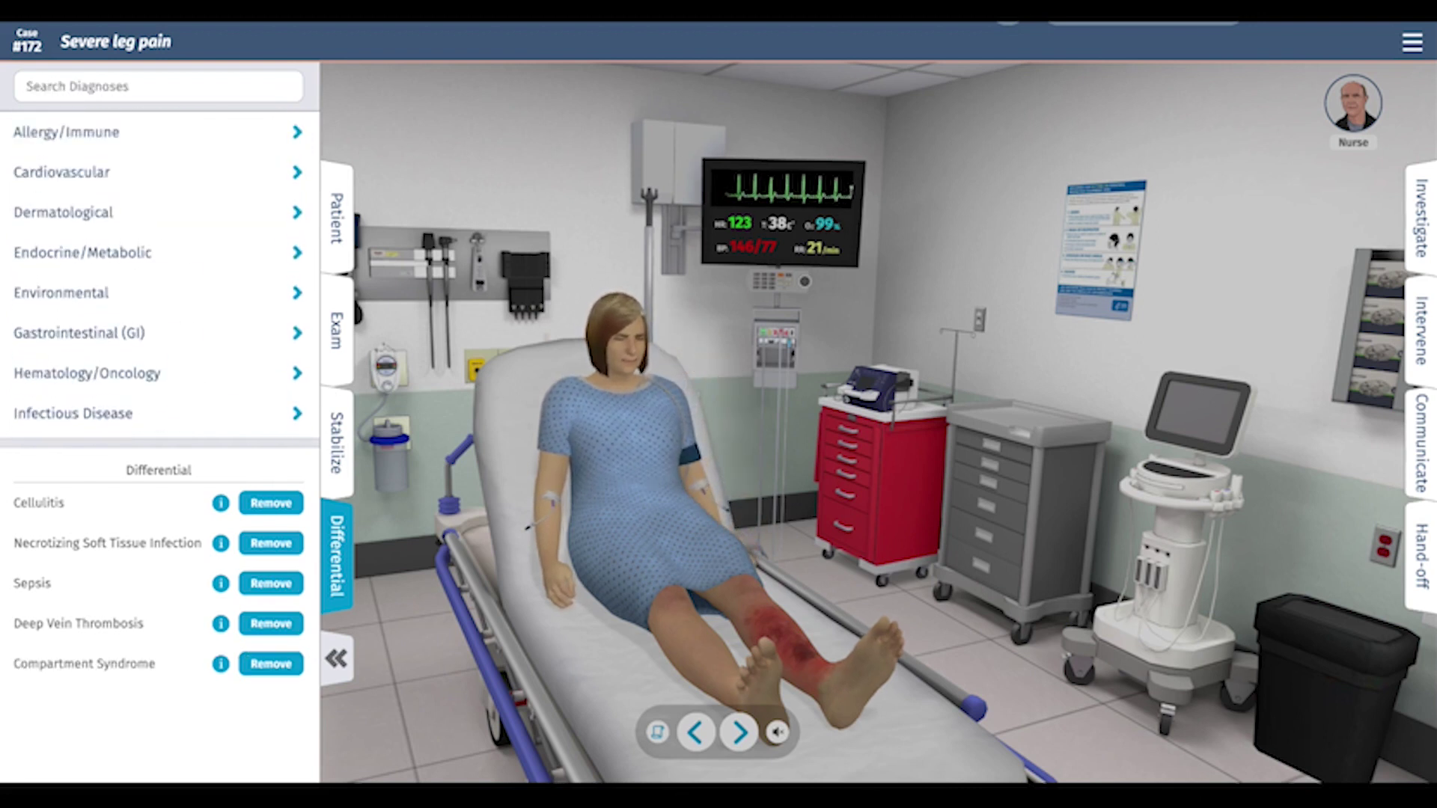
click(341, 662)
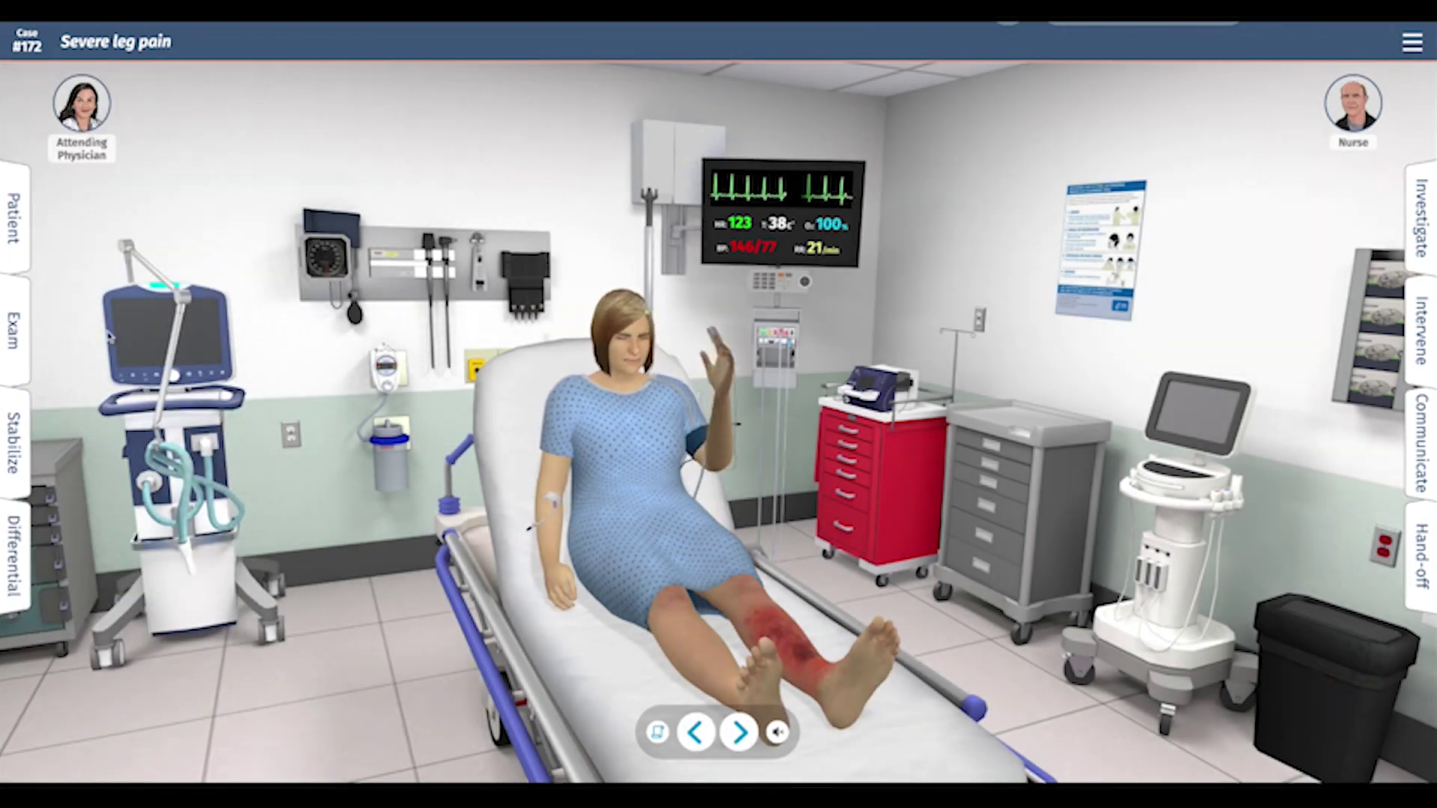
- Give the patient another Lactated Ringer's bolus from the Fluids options
click(13, 441)
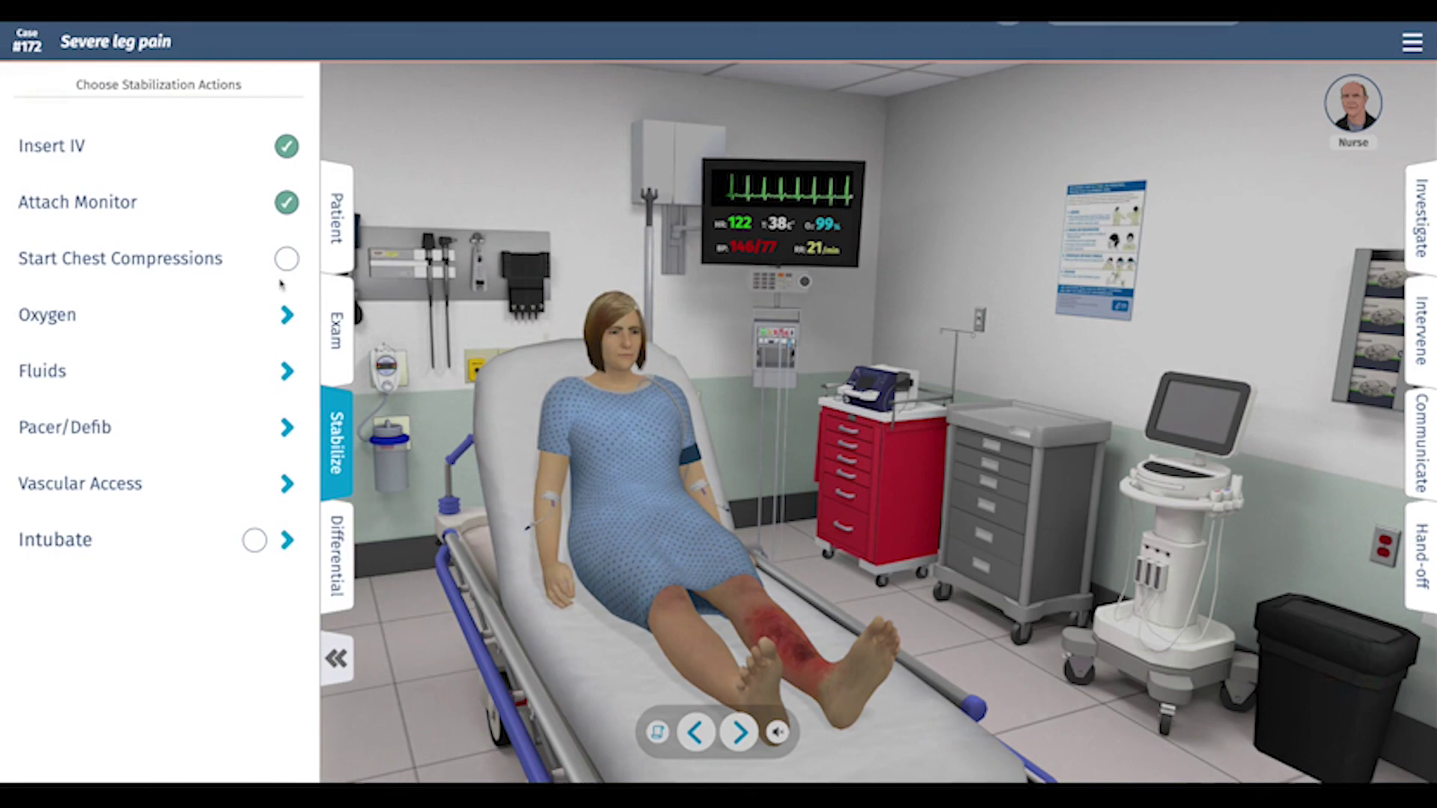
click(283, 371)
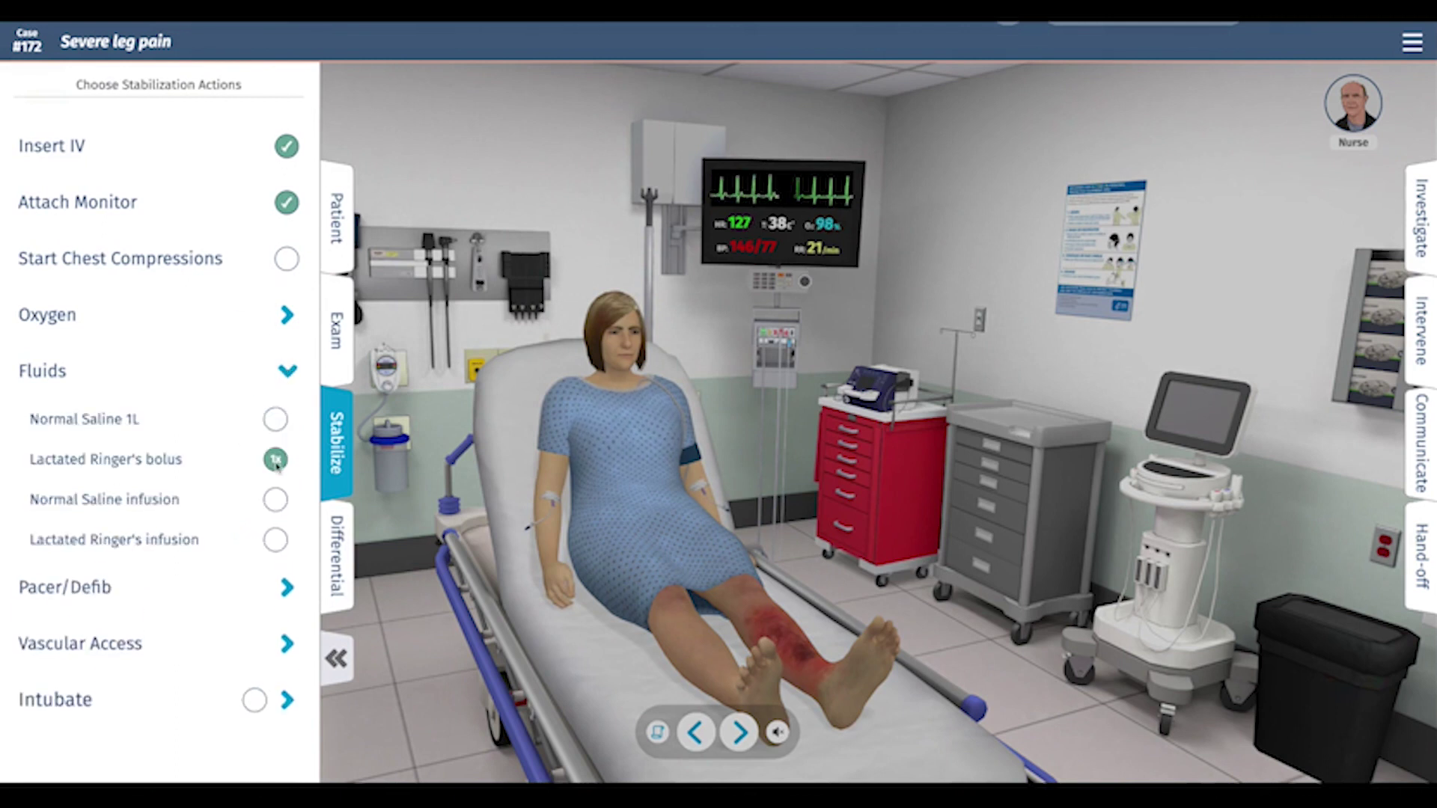
click(276, 460)
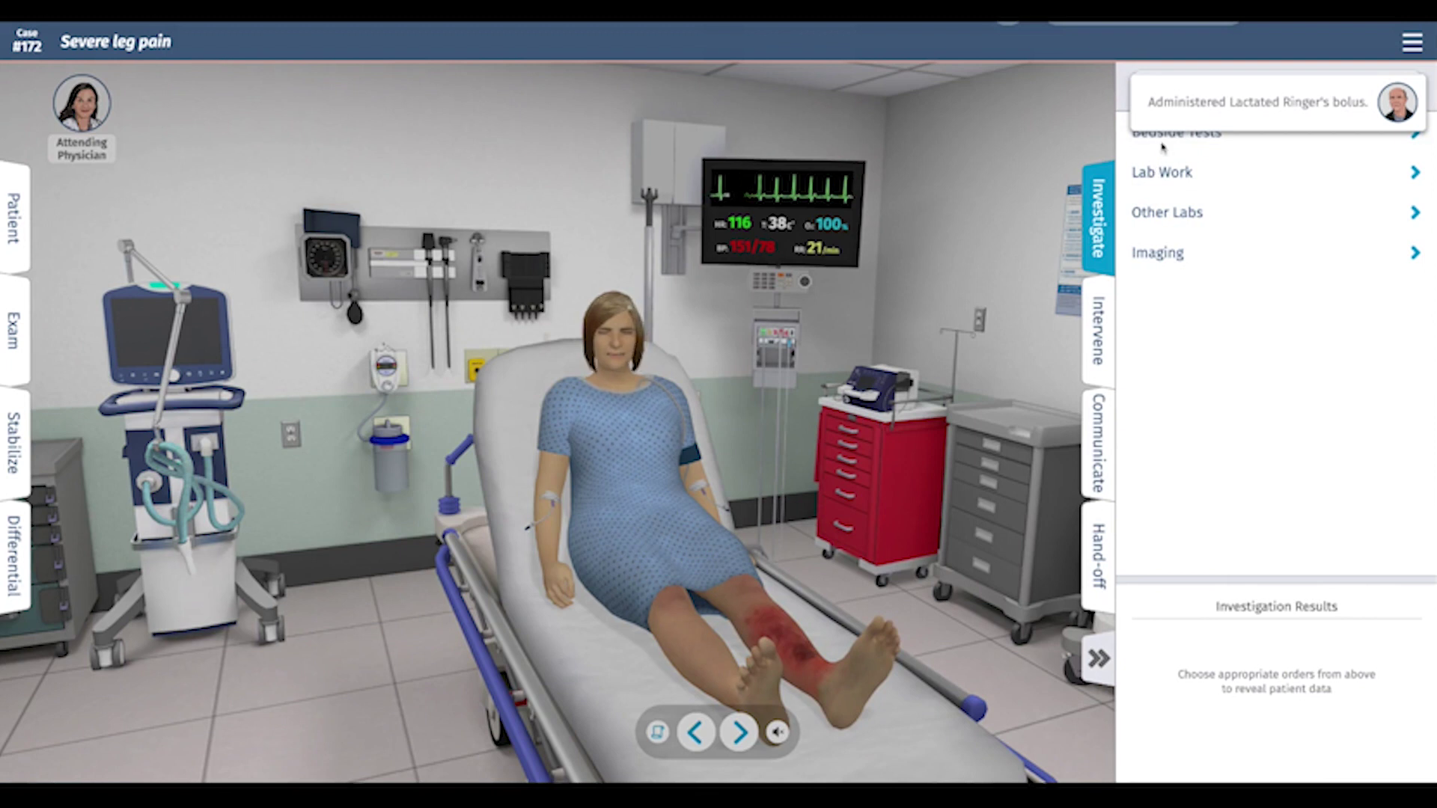
- Run bedside Doppler, ECG, lower extremity venous ultrasound and soft tissue ultrasound
click(1163, 137)
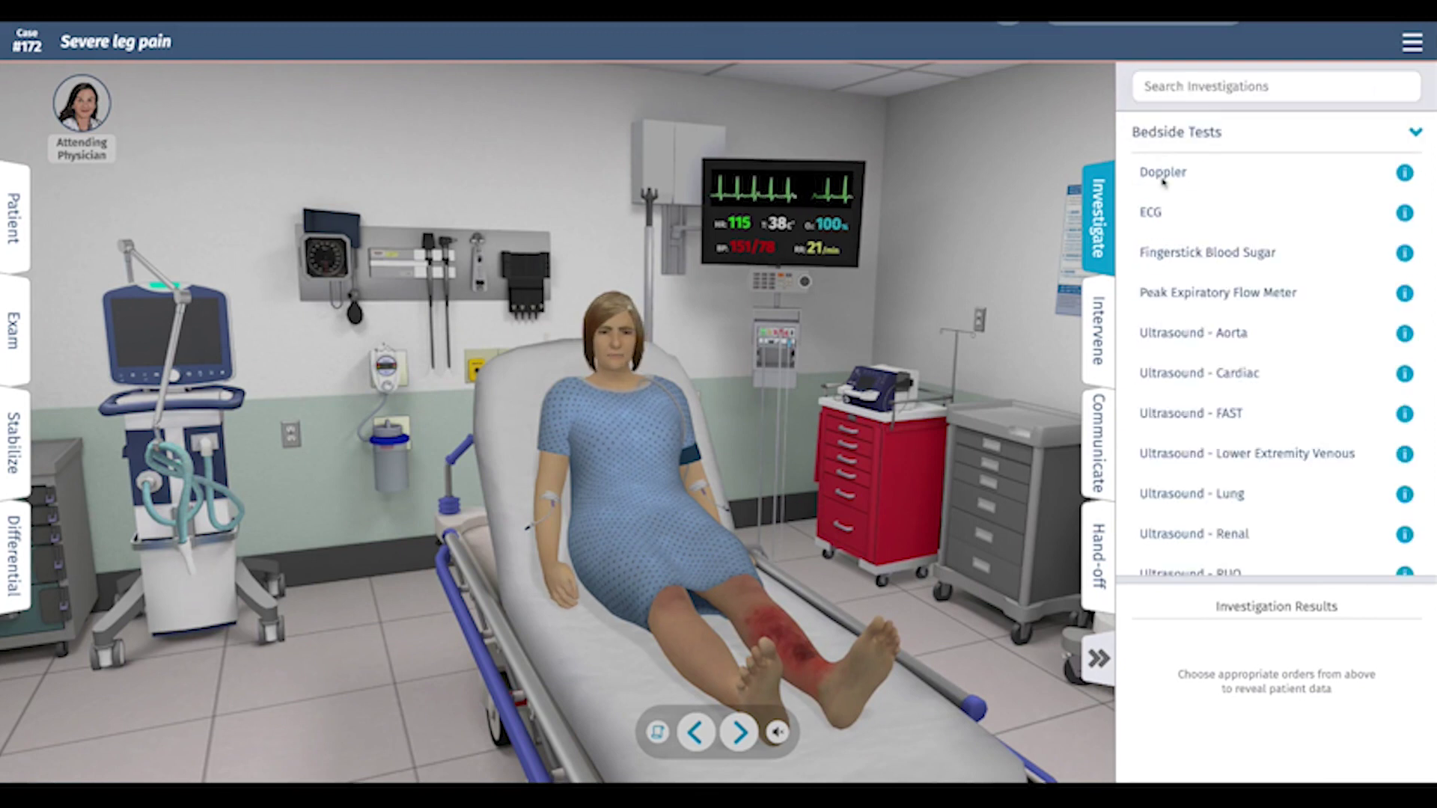
click(1163, 174)
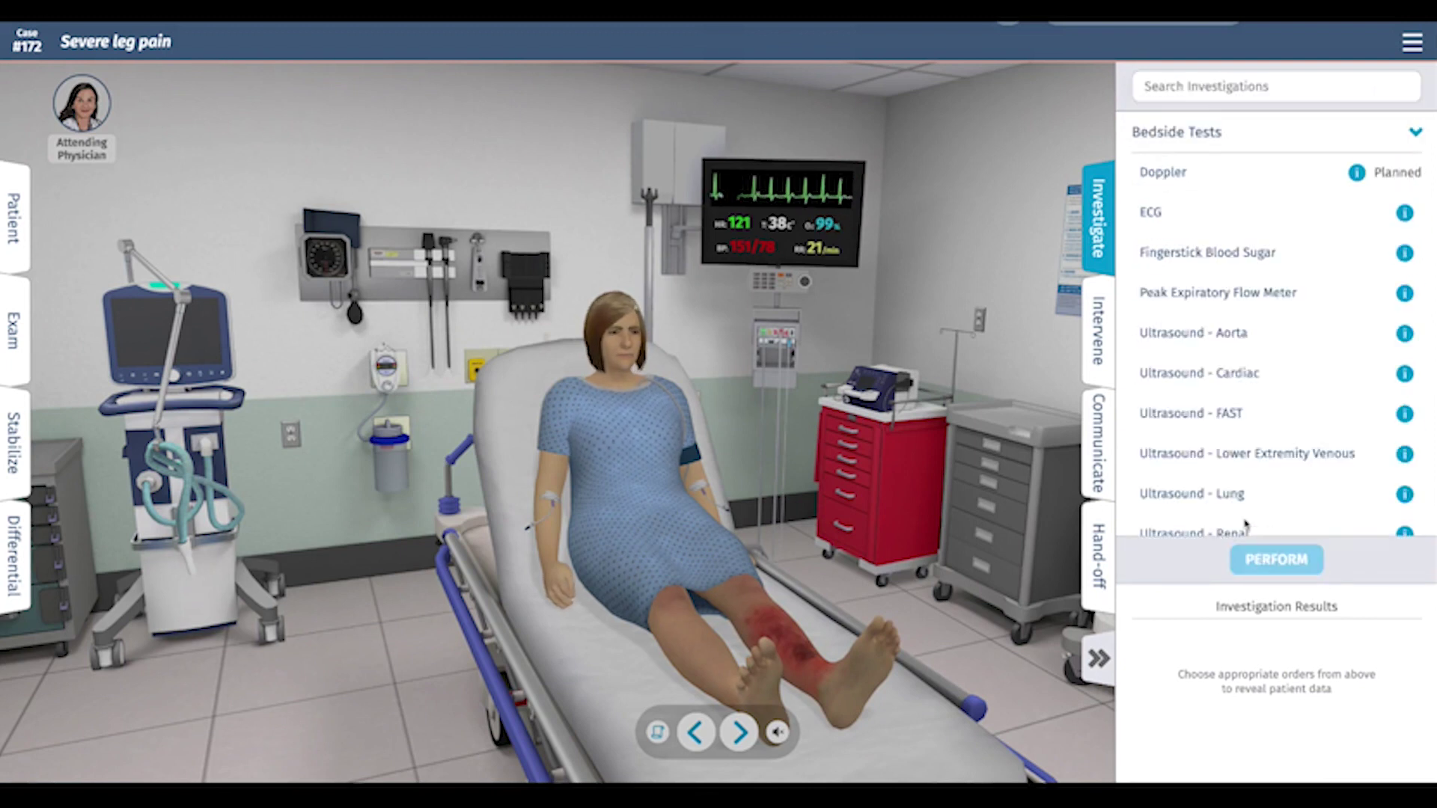
scroll(1181, 311, down, 1)
click(1153, 194)
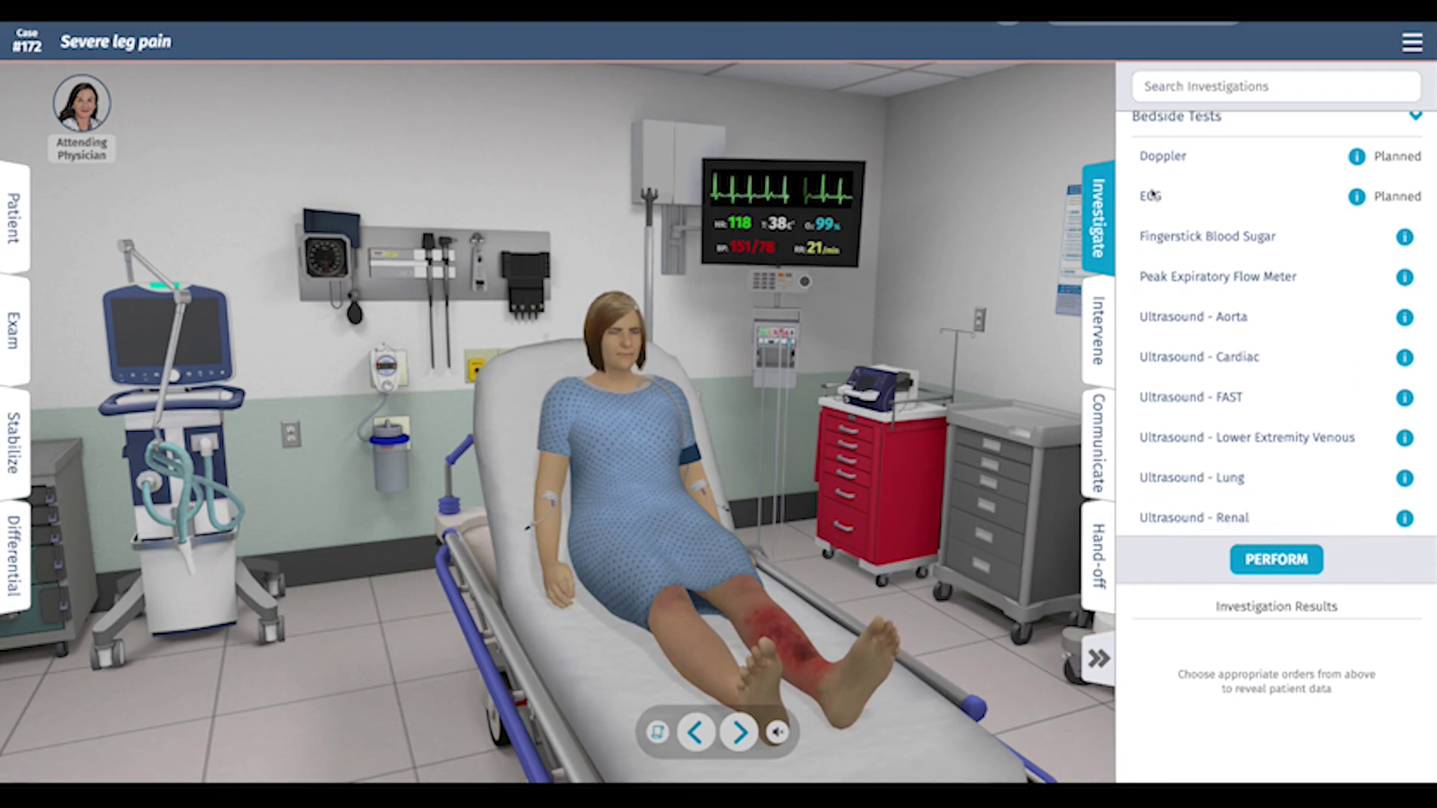
scroll(1153, 193, down, 2)
scroll(1168, 224, down, 3)
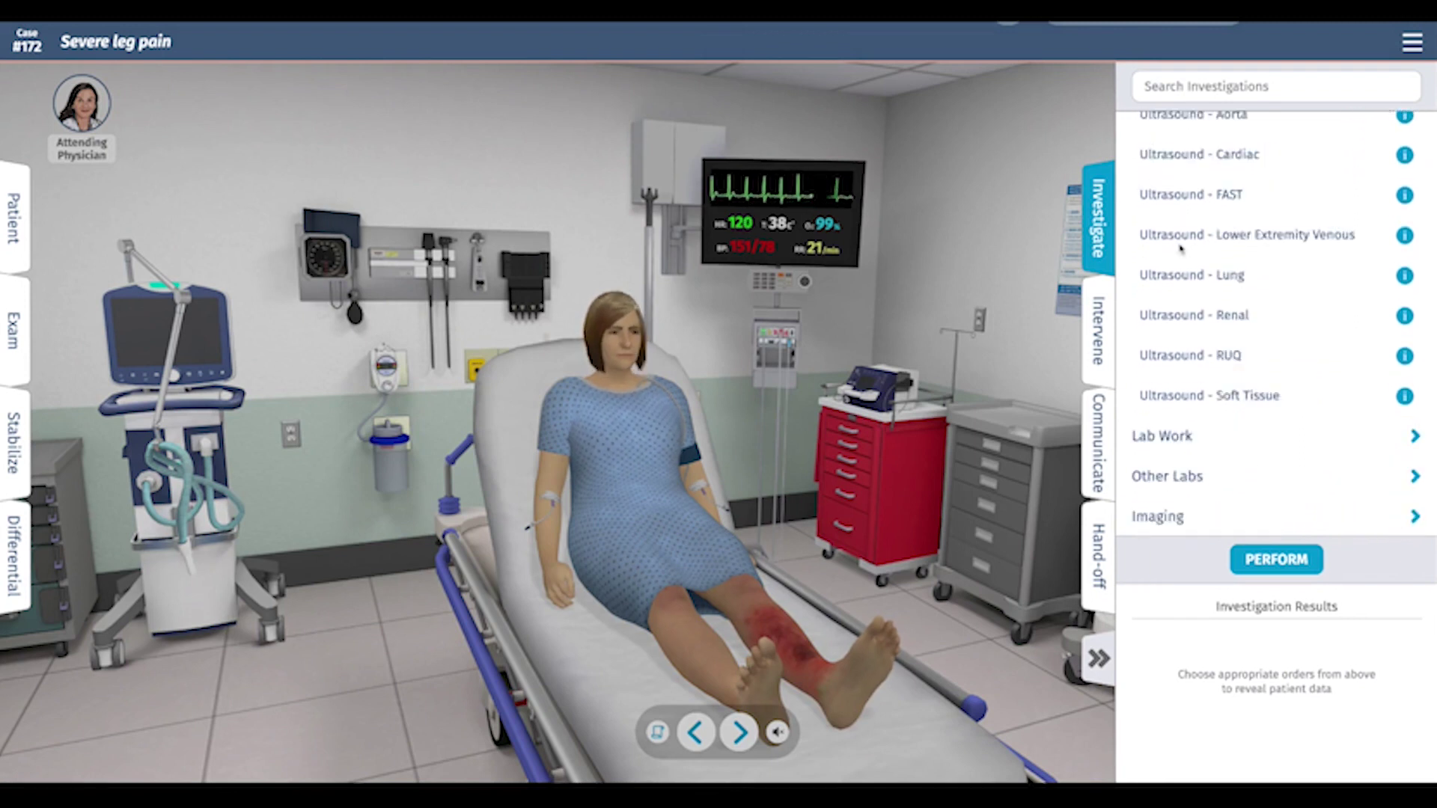
click(1184, 238)
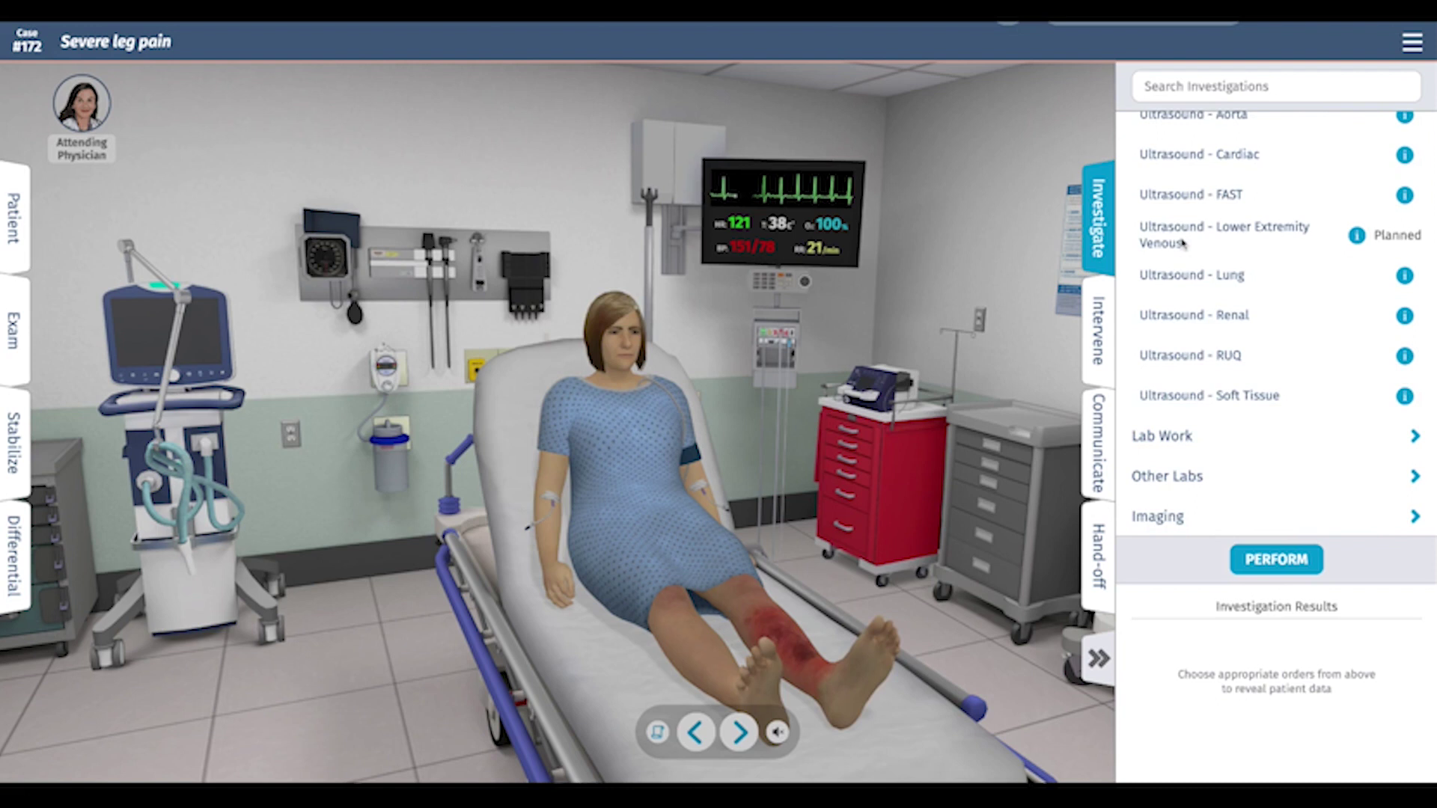
click(1225, 401)
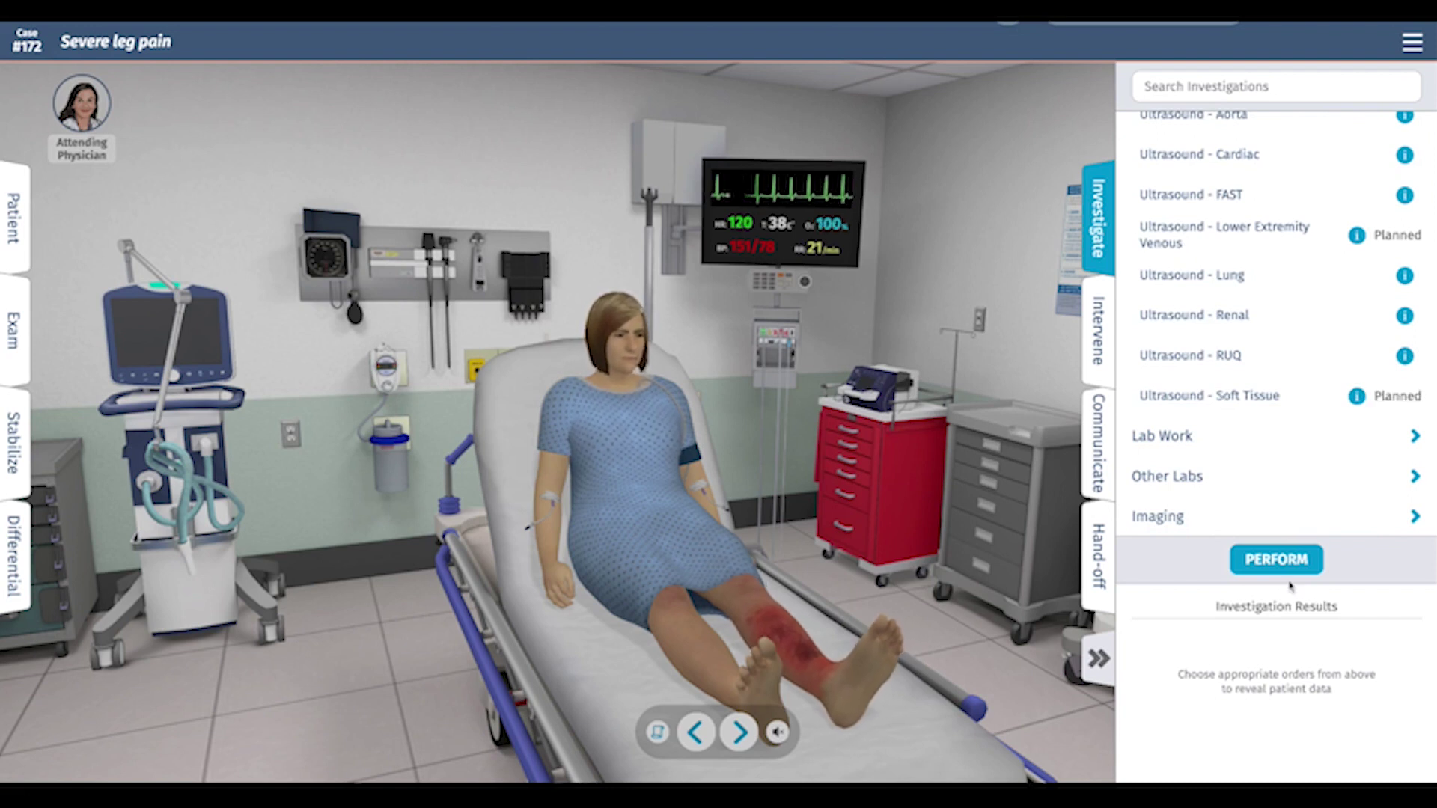
click(1287, 559)
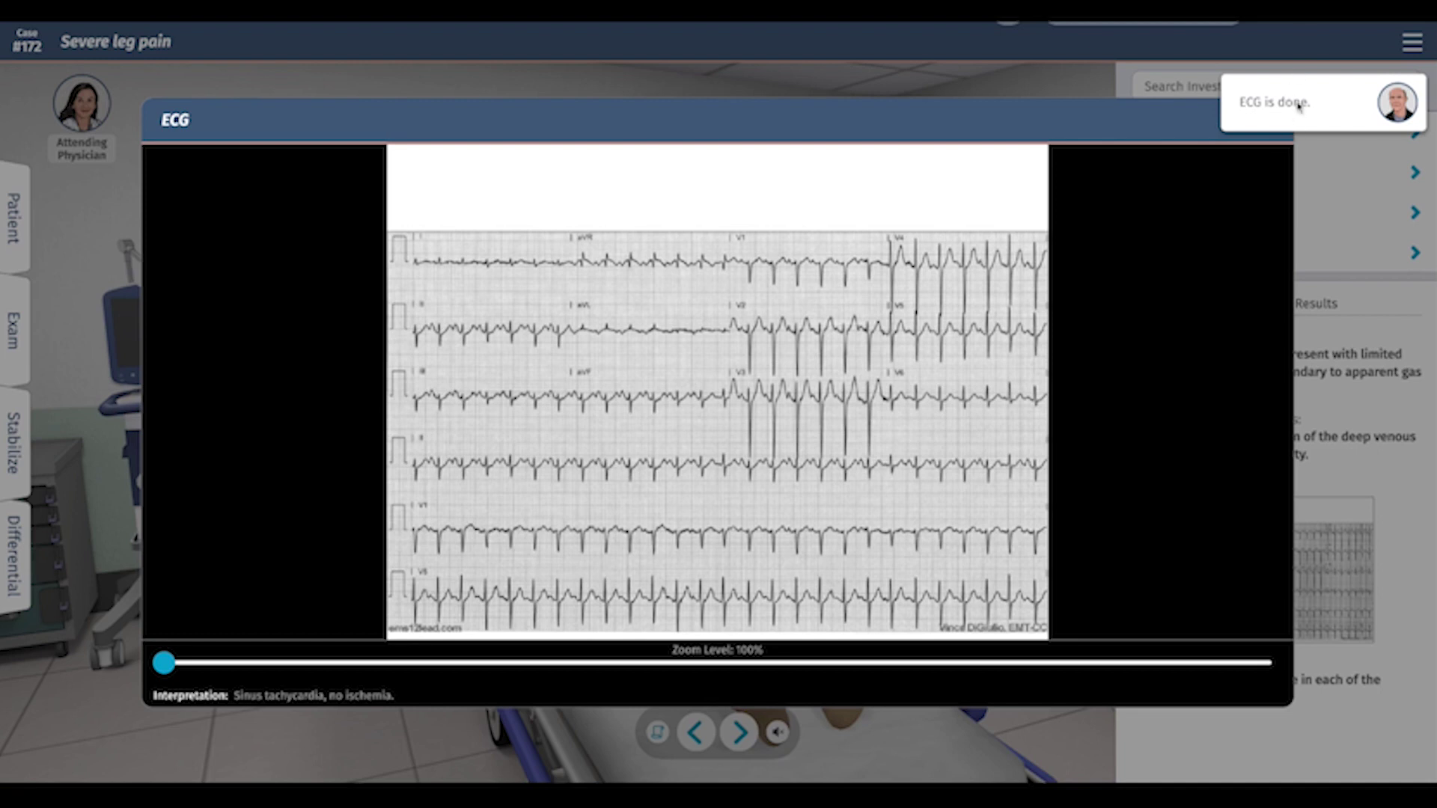
- Close the ECG tracing after reviewing the sinus tachycardia reading
click(1270, 120)
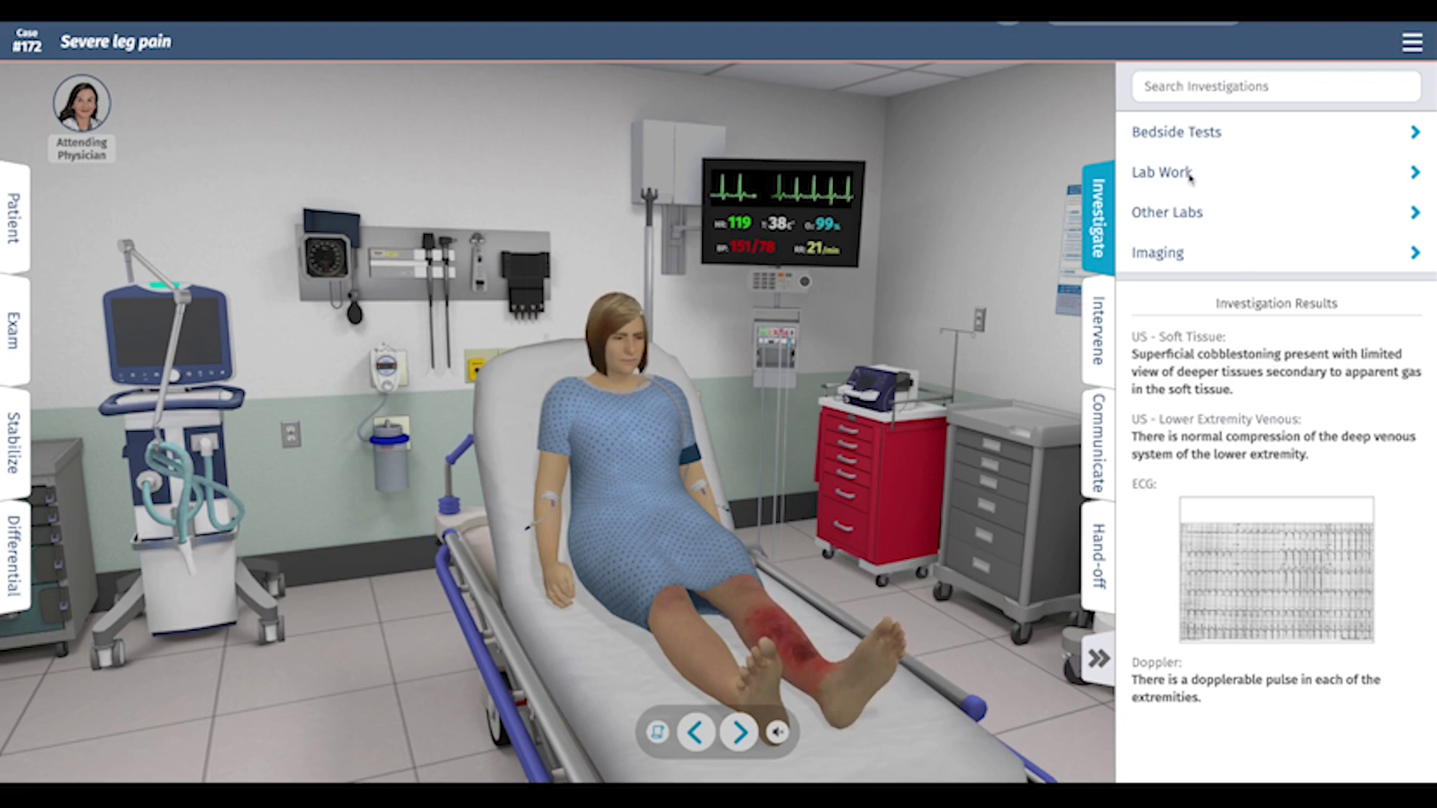
- Order and run Chem 7, coagulation panel, CBC, lactate, LFTs and urinalysis from Lab Work
click(1165, 174)
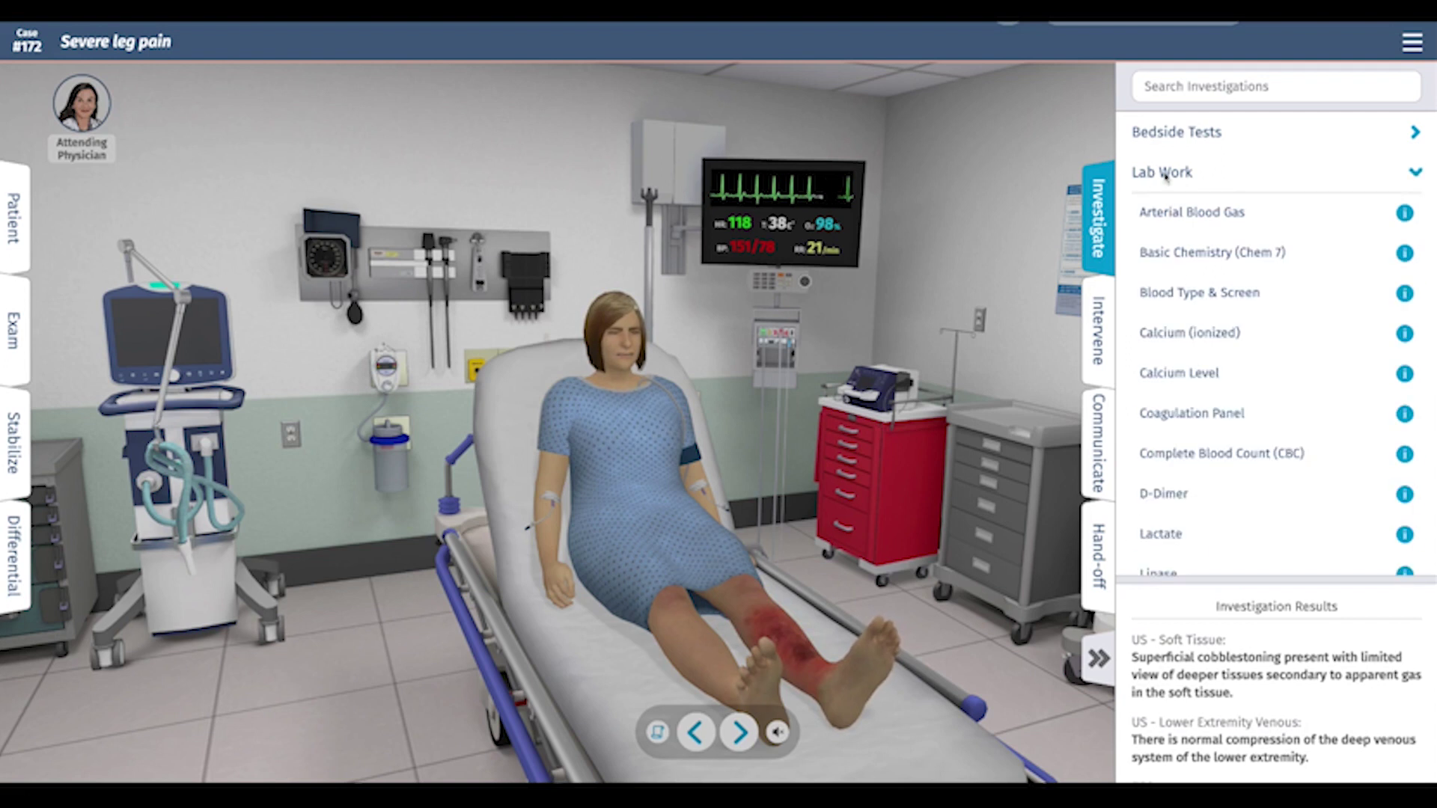
click(1197, 255)
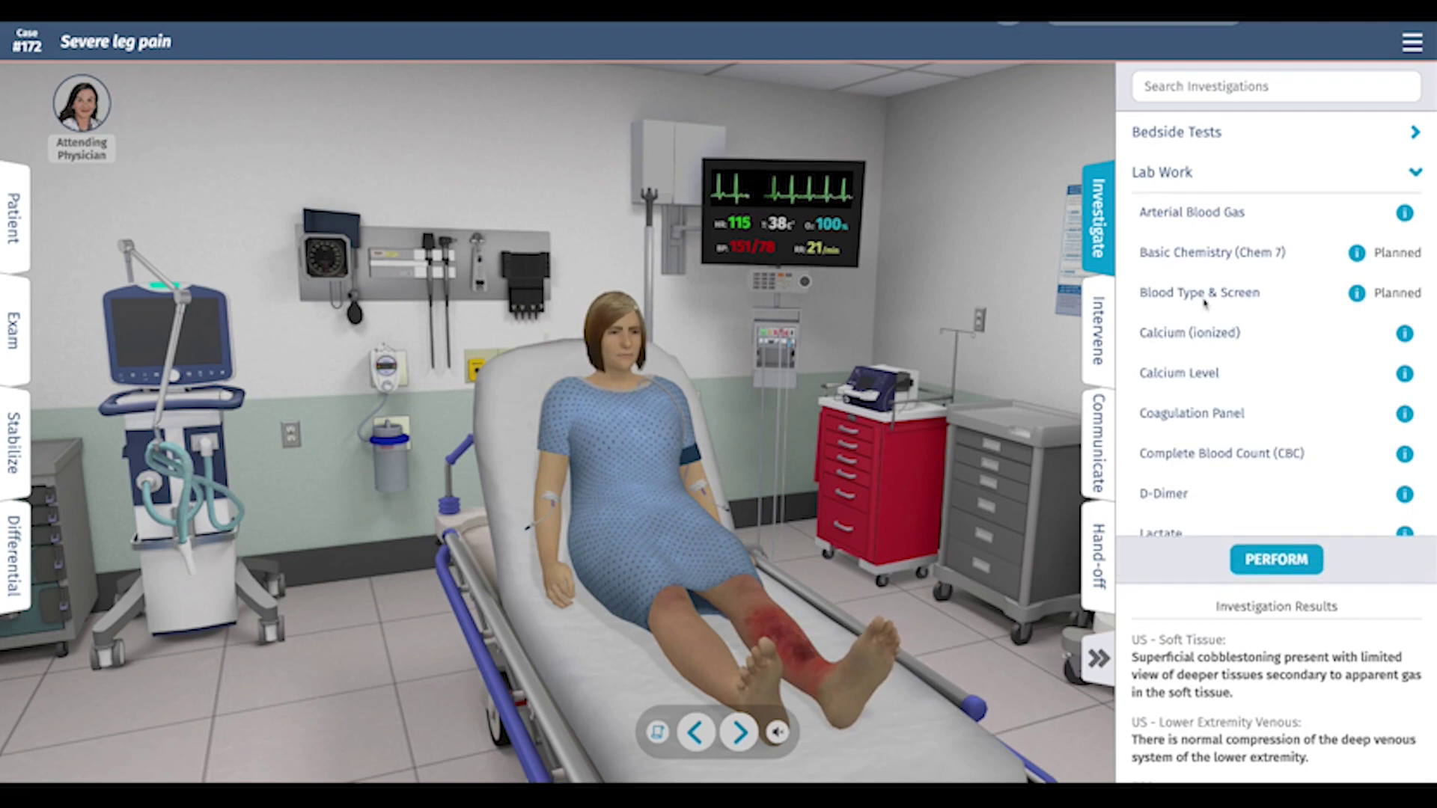
click(1229, 413)
click(1229, 464)
scroll(1198, 375, down, 3)
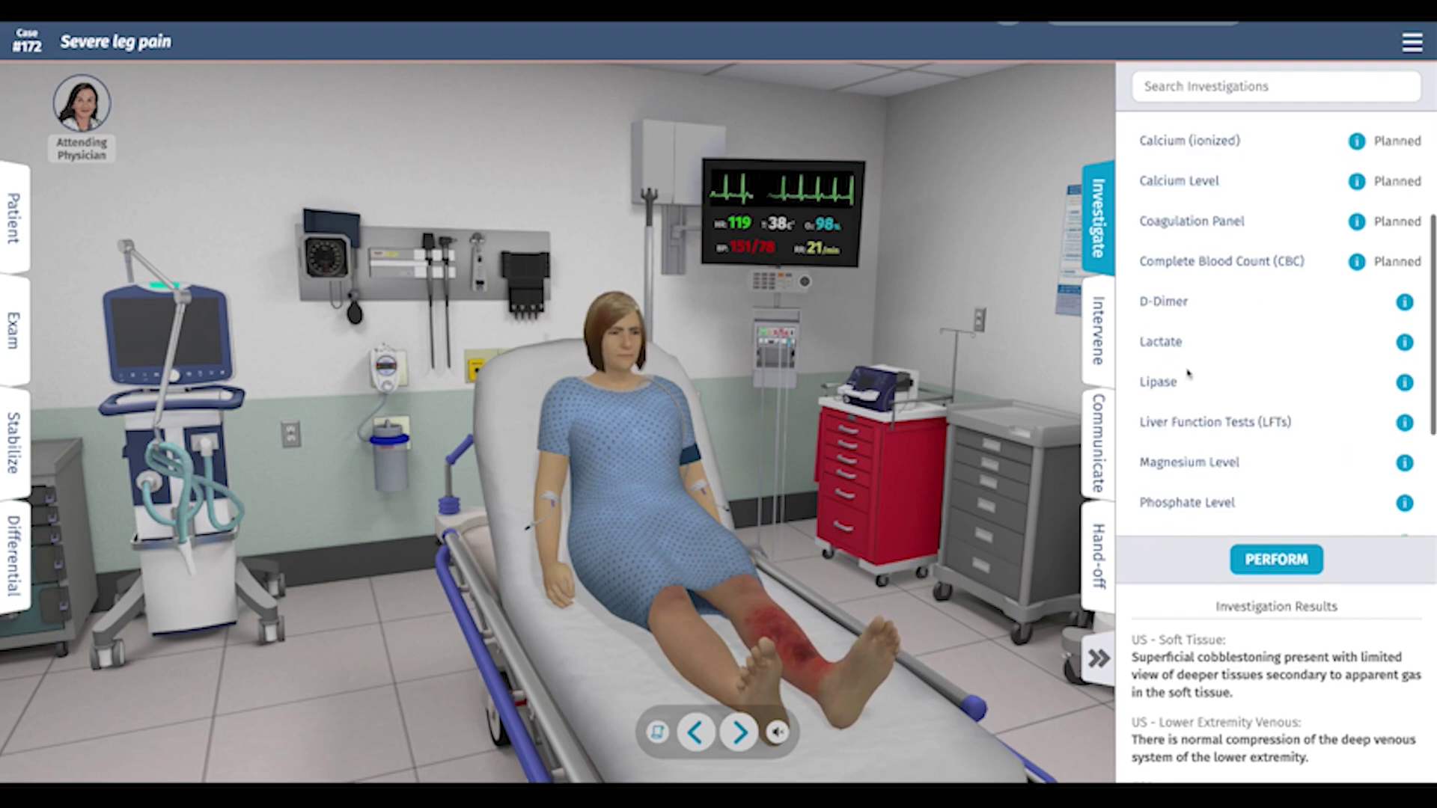
click(1169, 313)
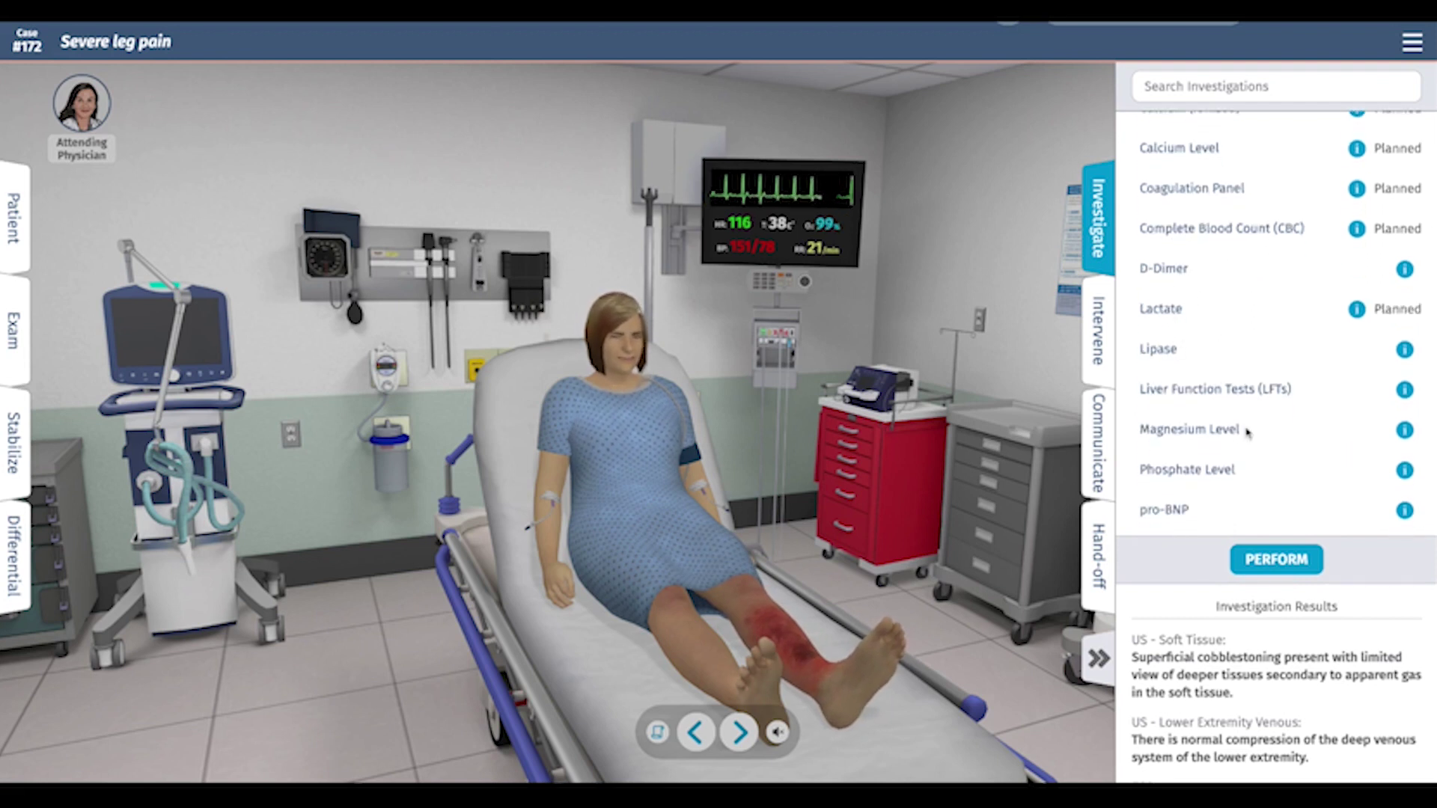
scroll(1247, 431, down, 1)
scroll(1245, 427, down, 2)
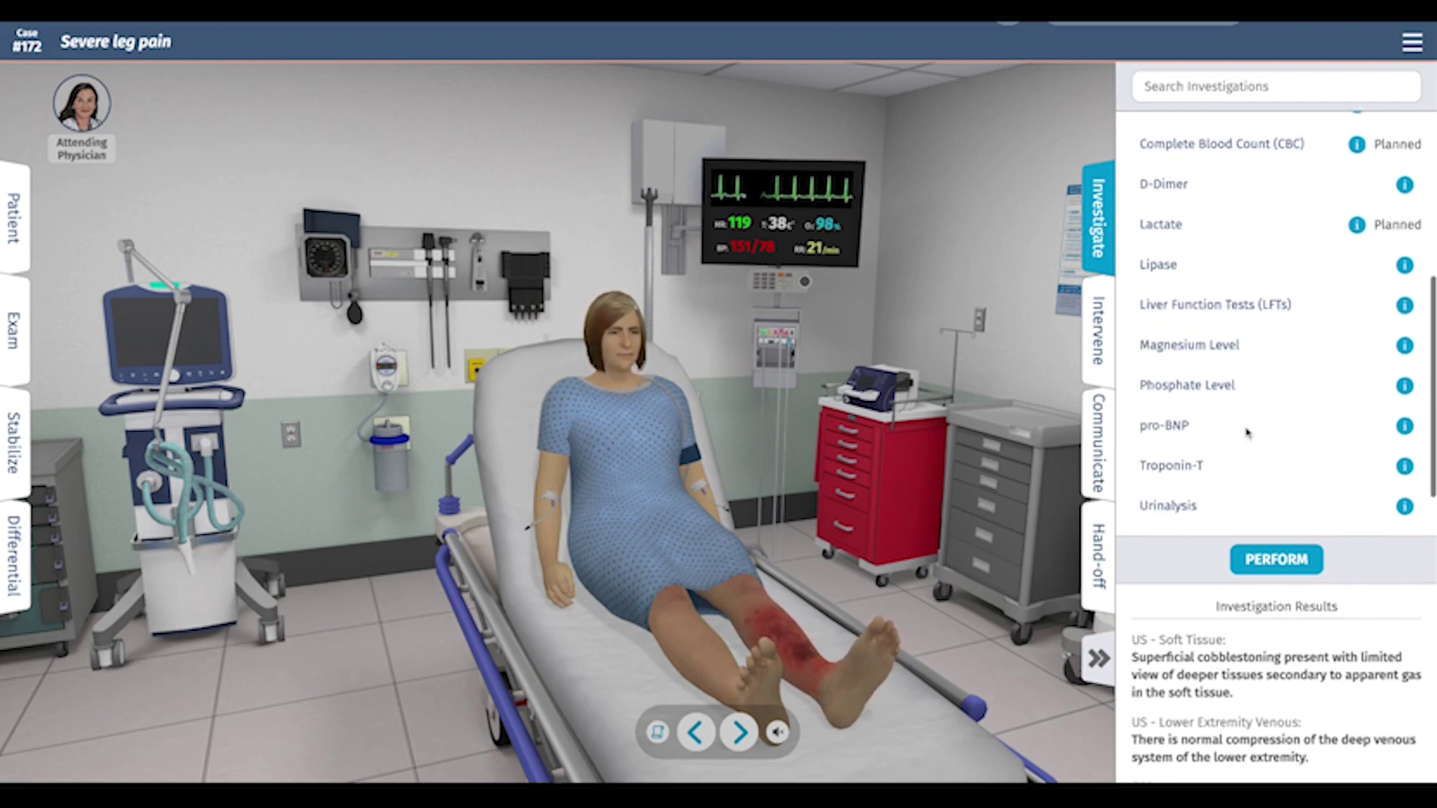
scroll(1245, 427, down, 1)
click(1241, 283)
scroll(1241, 285, down, 1)
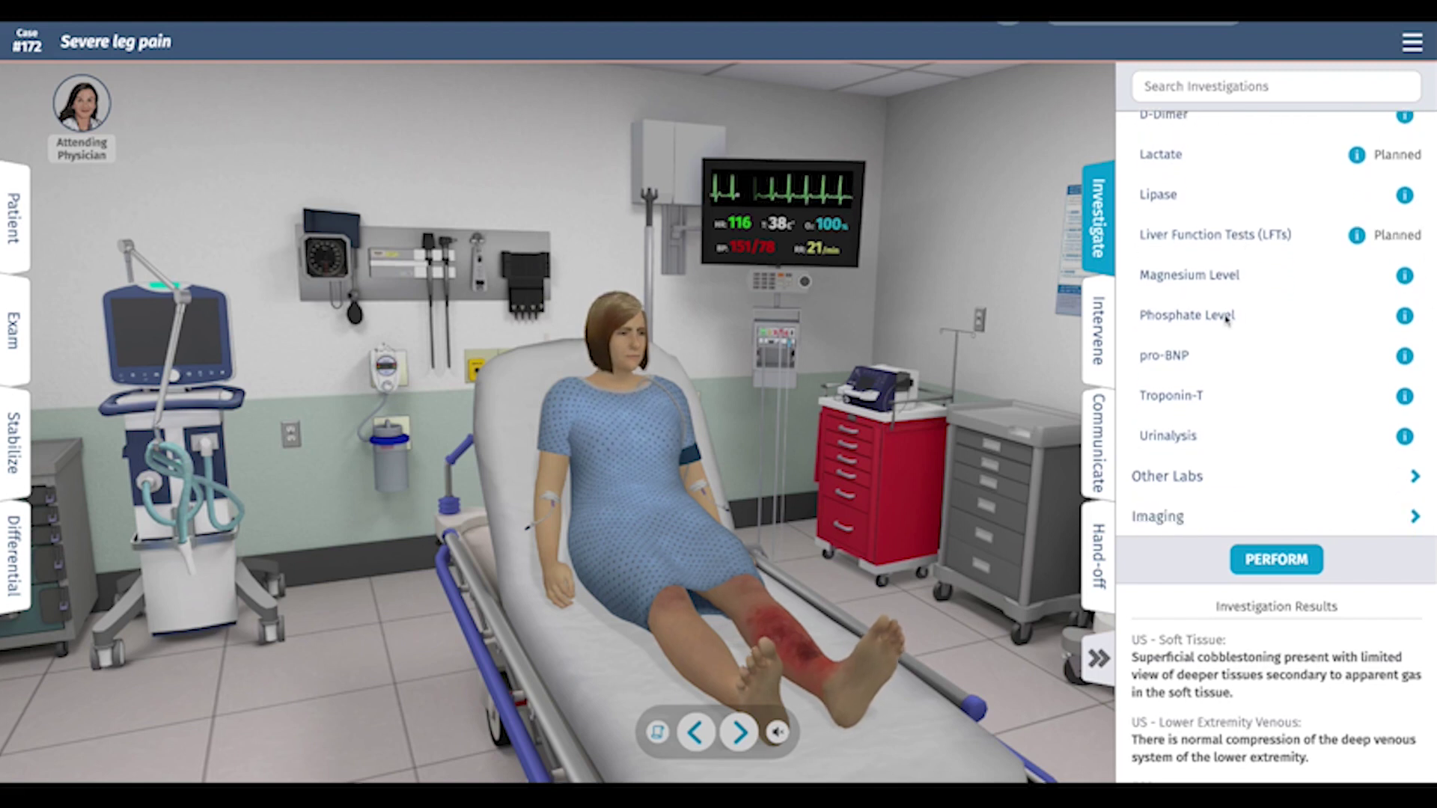
click(1182, 437)
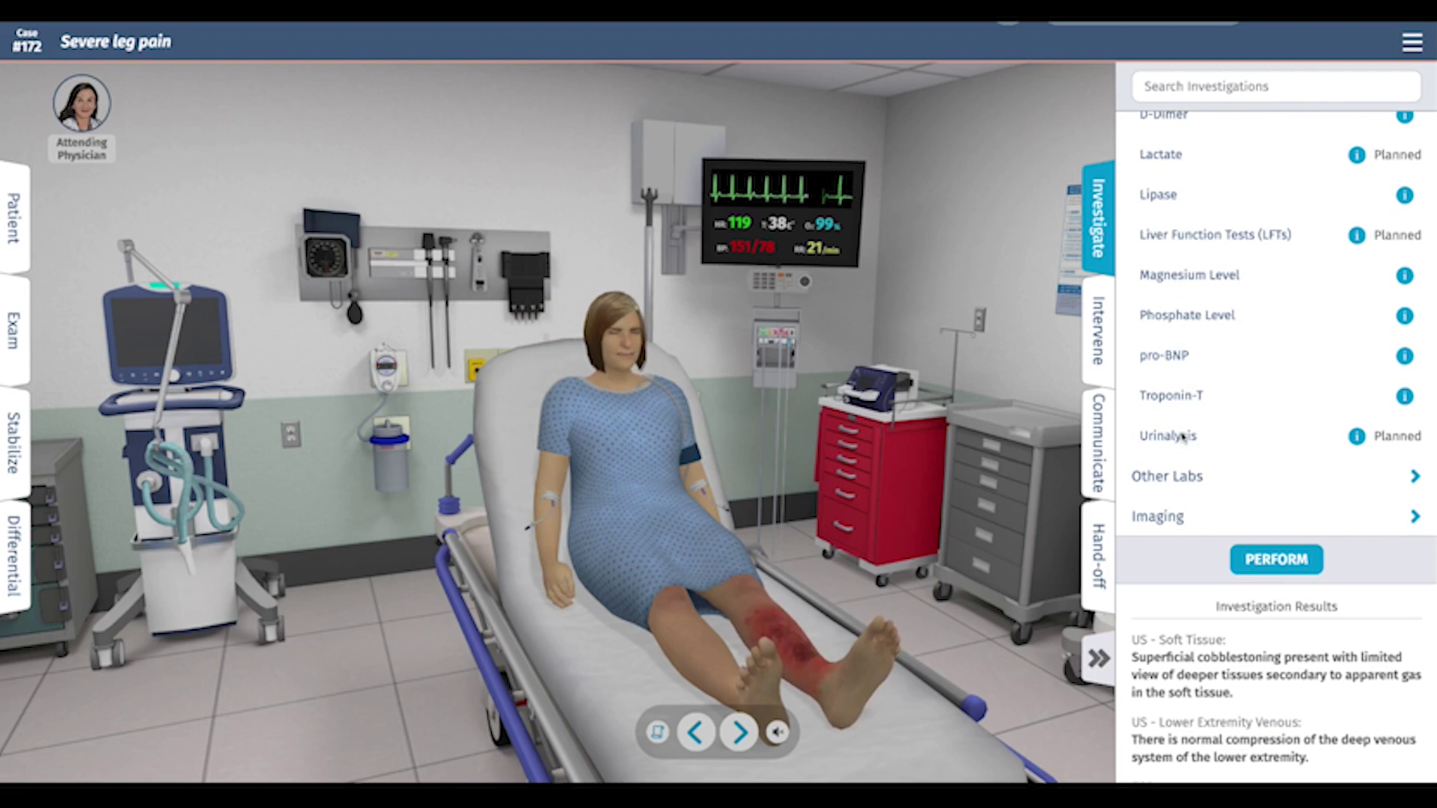
click(1299, 563)
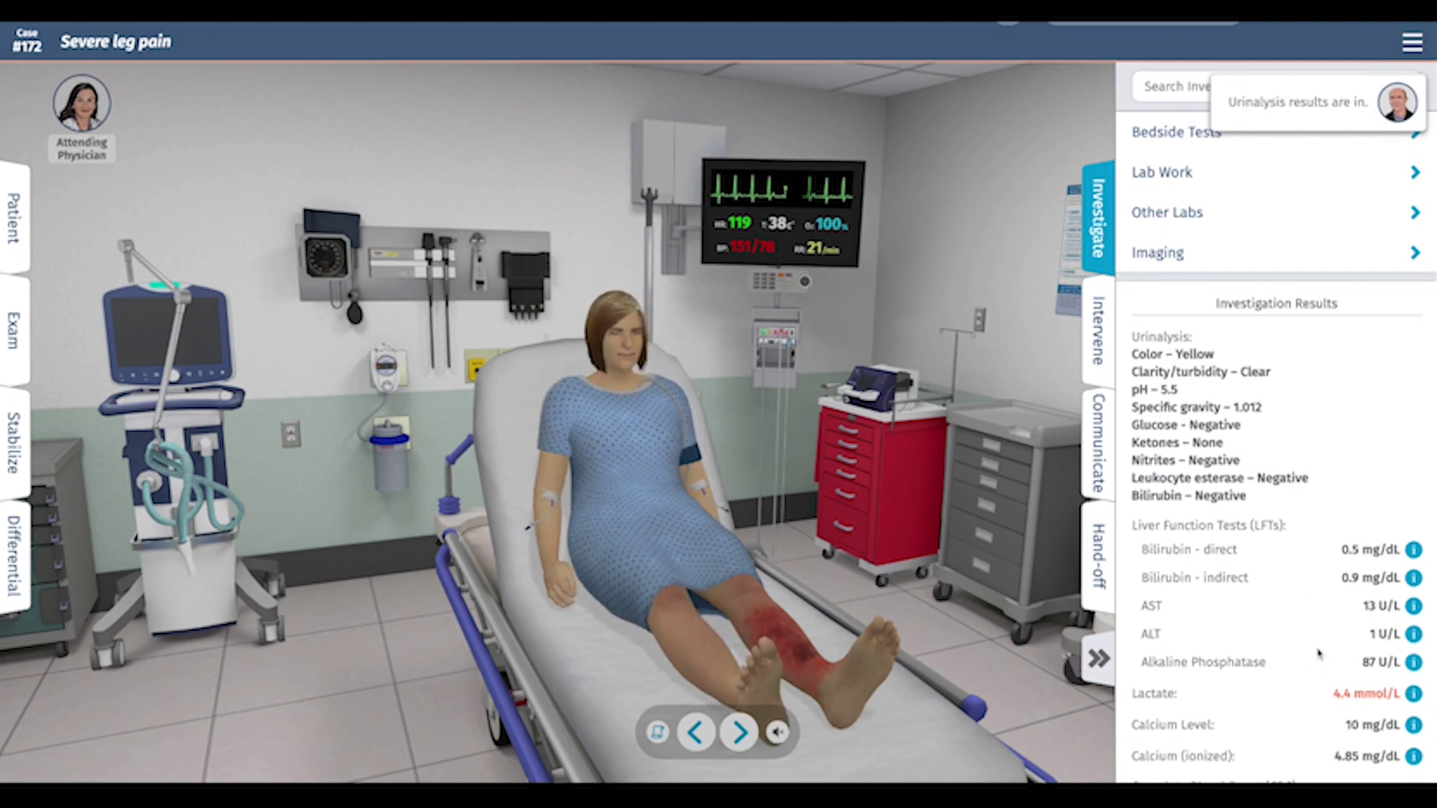
- Run an XR - Chest study and view the resulting chest X-ray image
click(1160, 255)
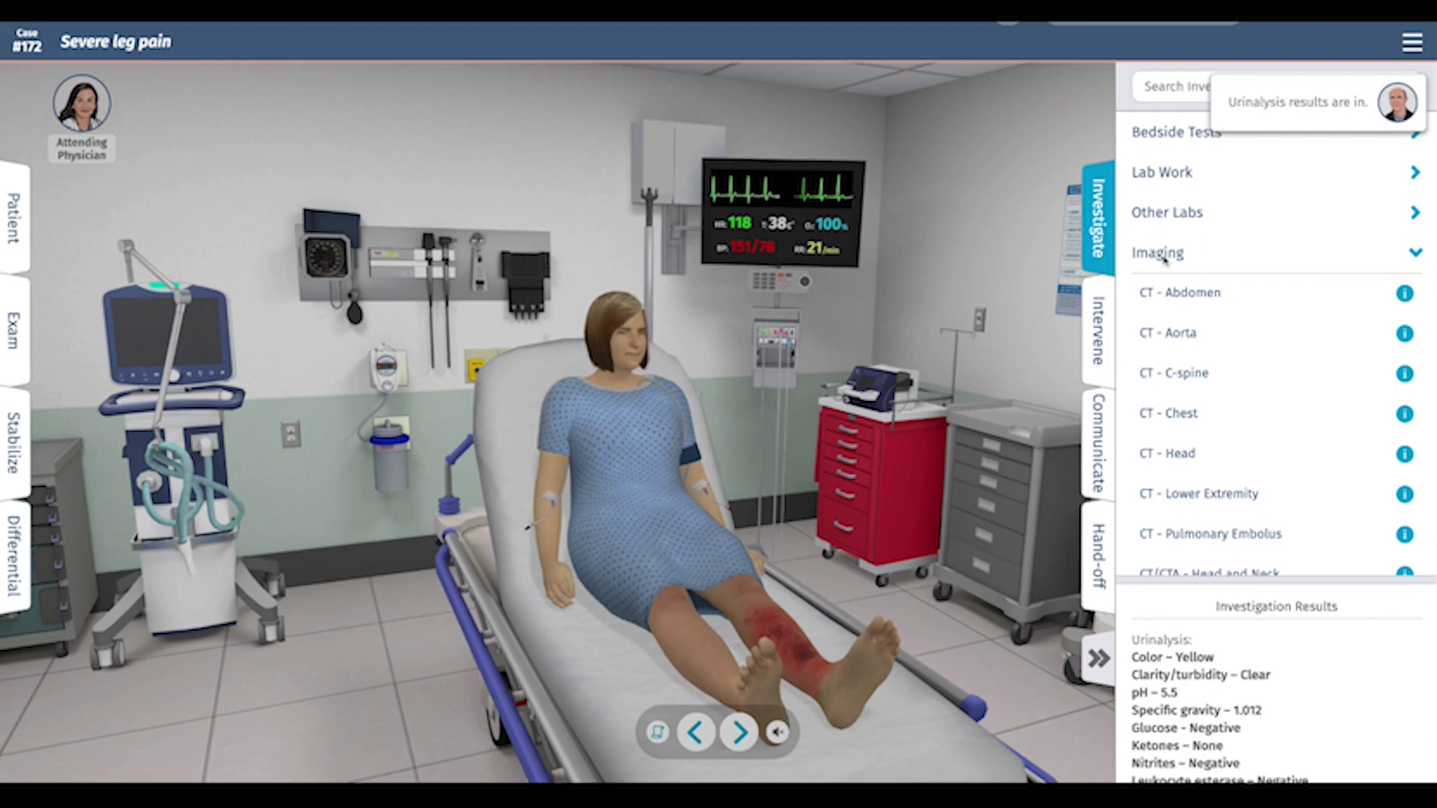
scroll(1228, 483, down, 4)
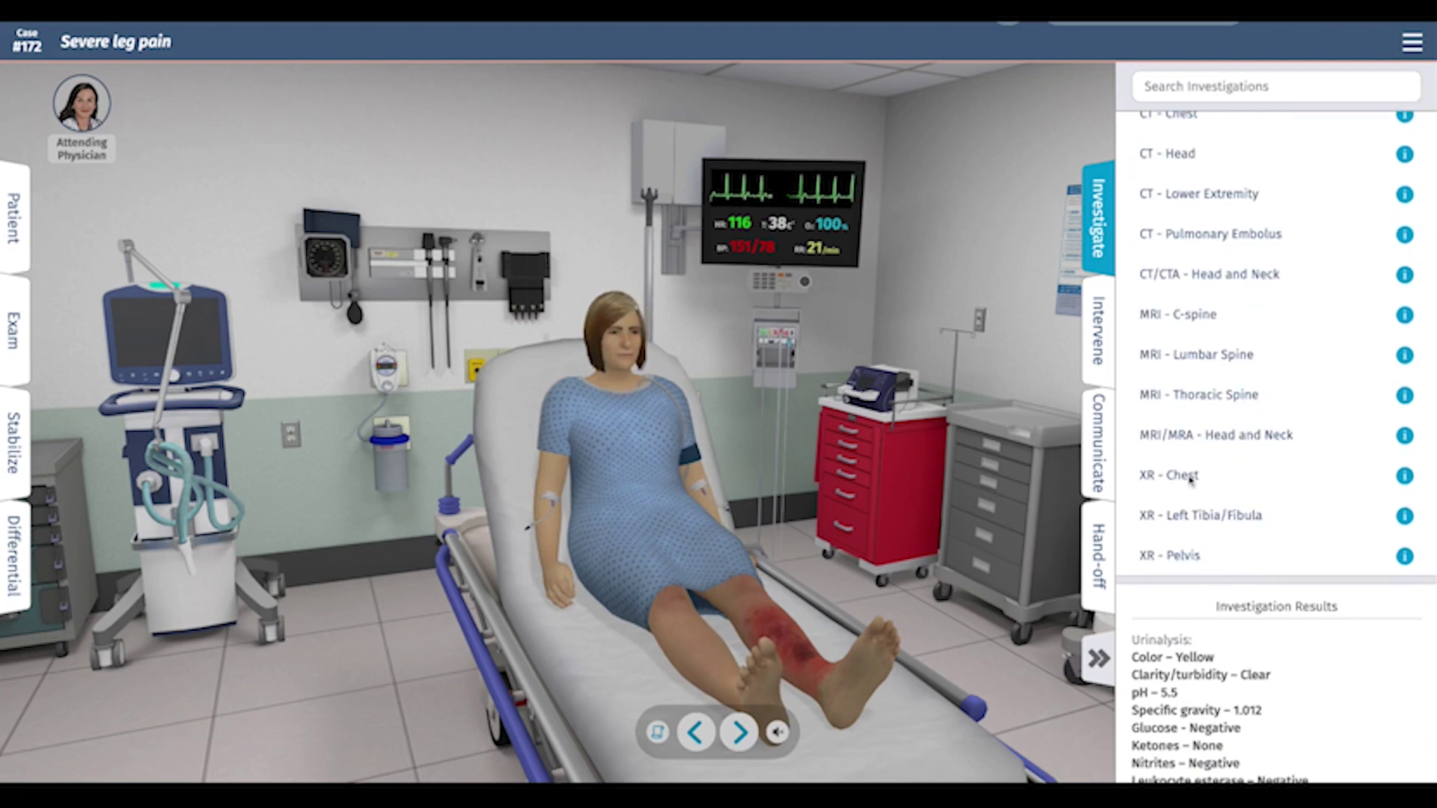
click(1191, 479)
click(1293, 563)
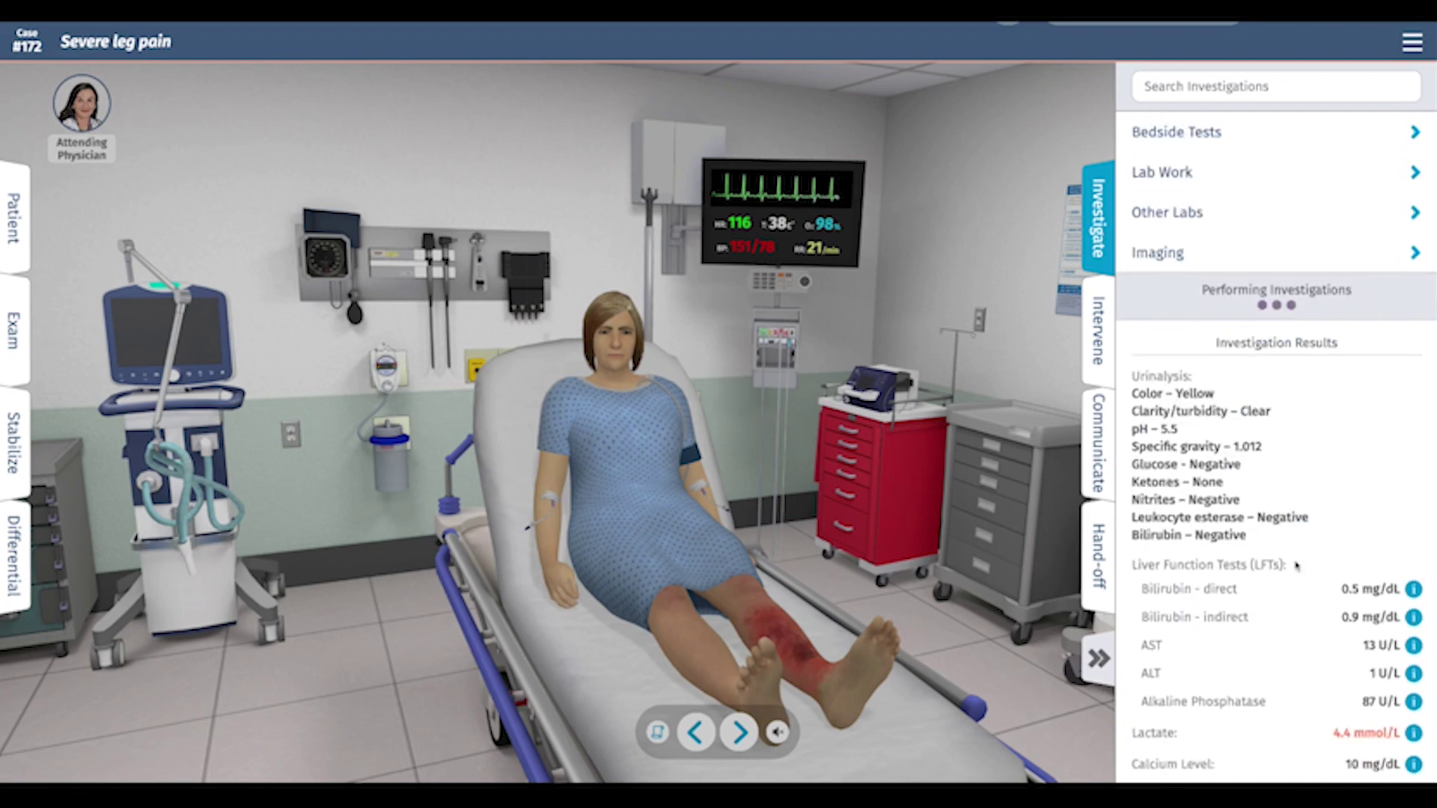
click(1286, 475)
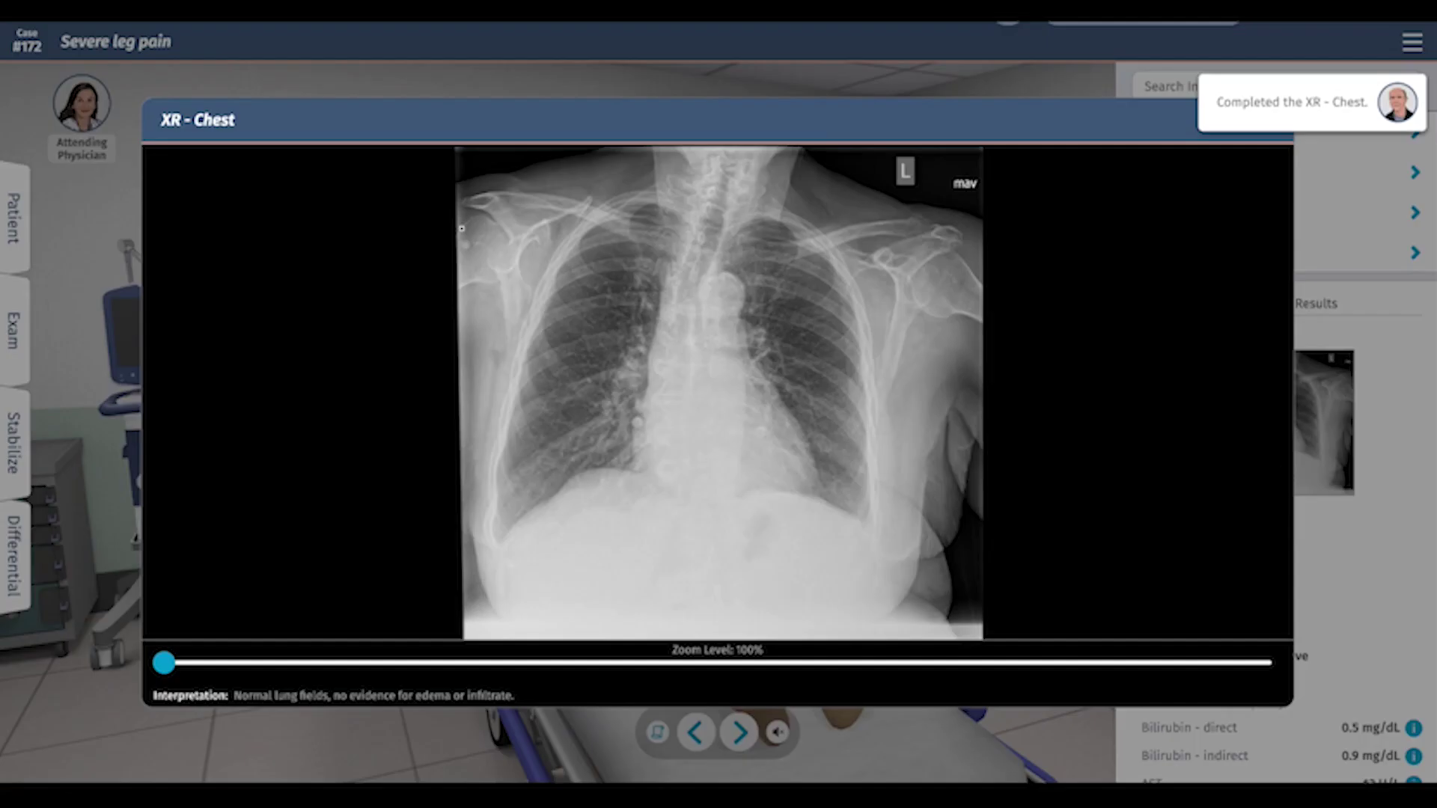
click(1269, 120)
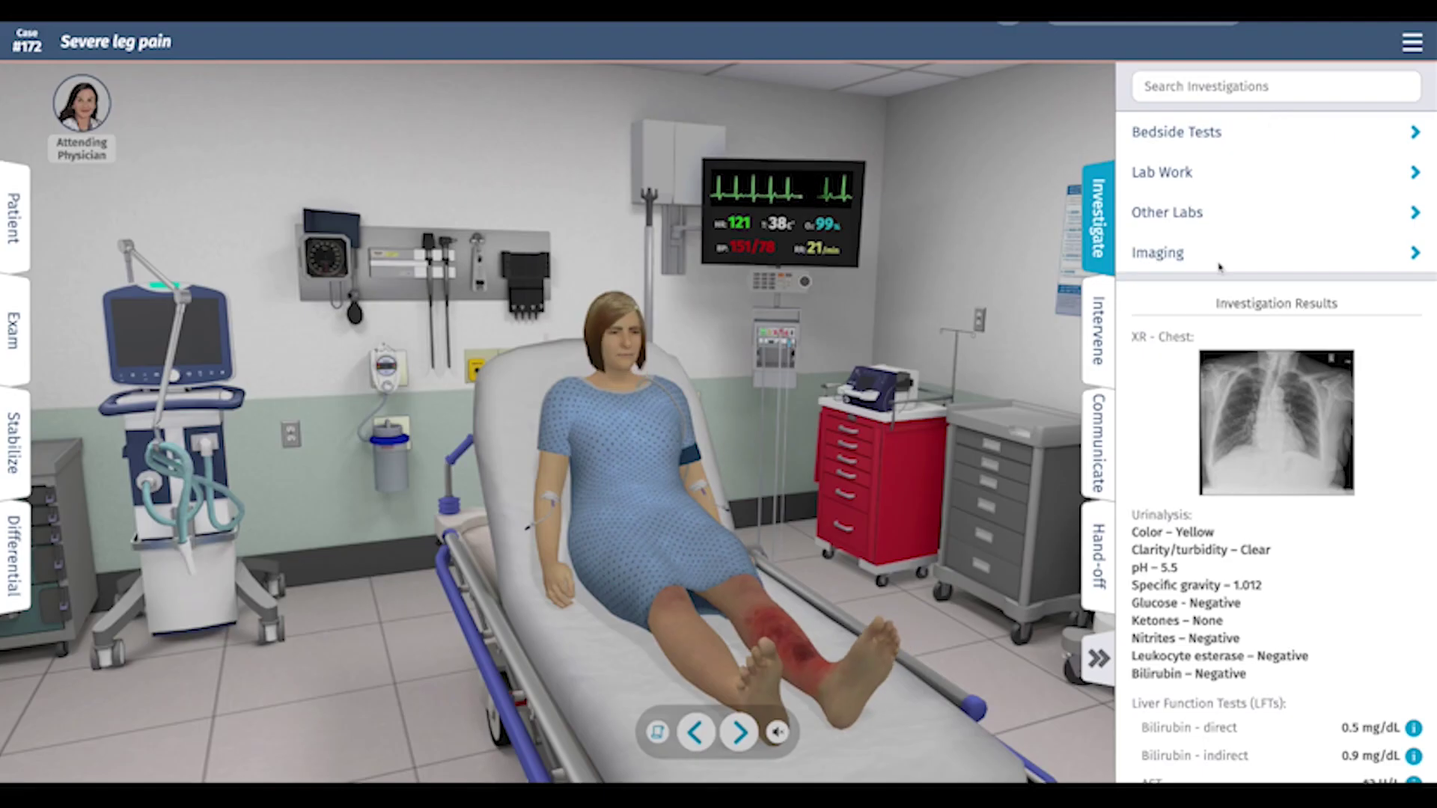
- Run an XR - Left Tibia/Fibula study from Imaging
click(1164, 249)
scroll(1171, 276, down, 4)
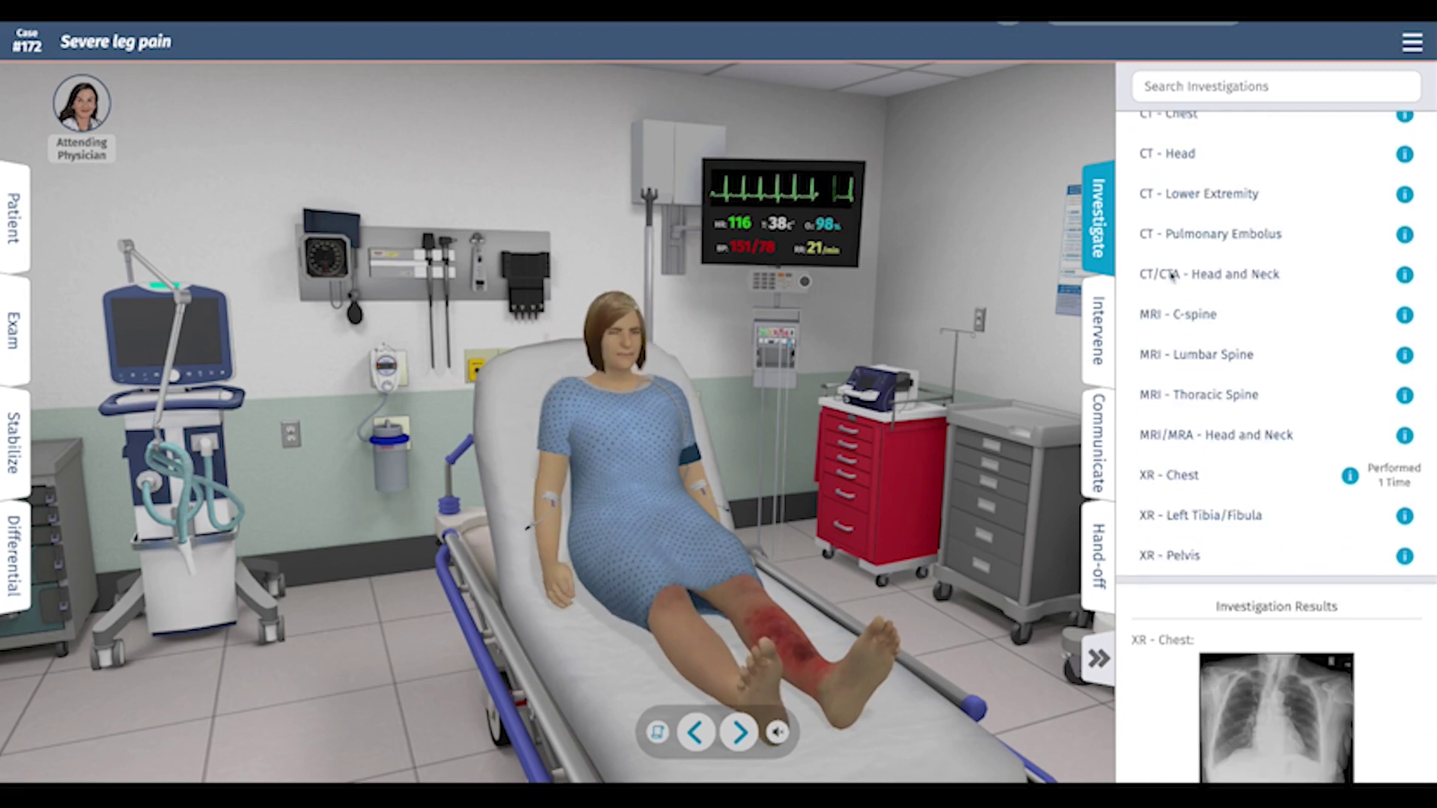
click(1187, 516)
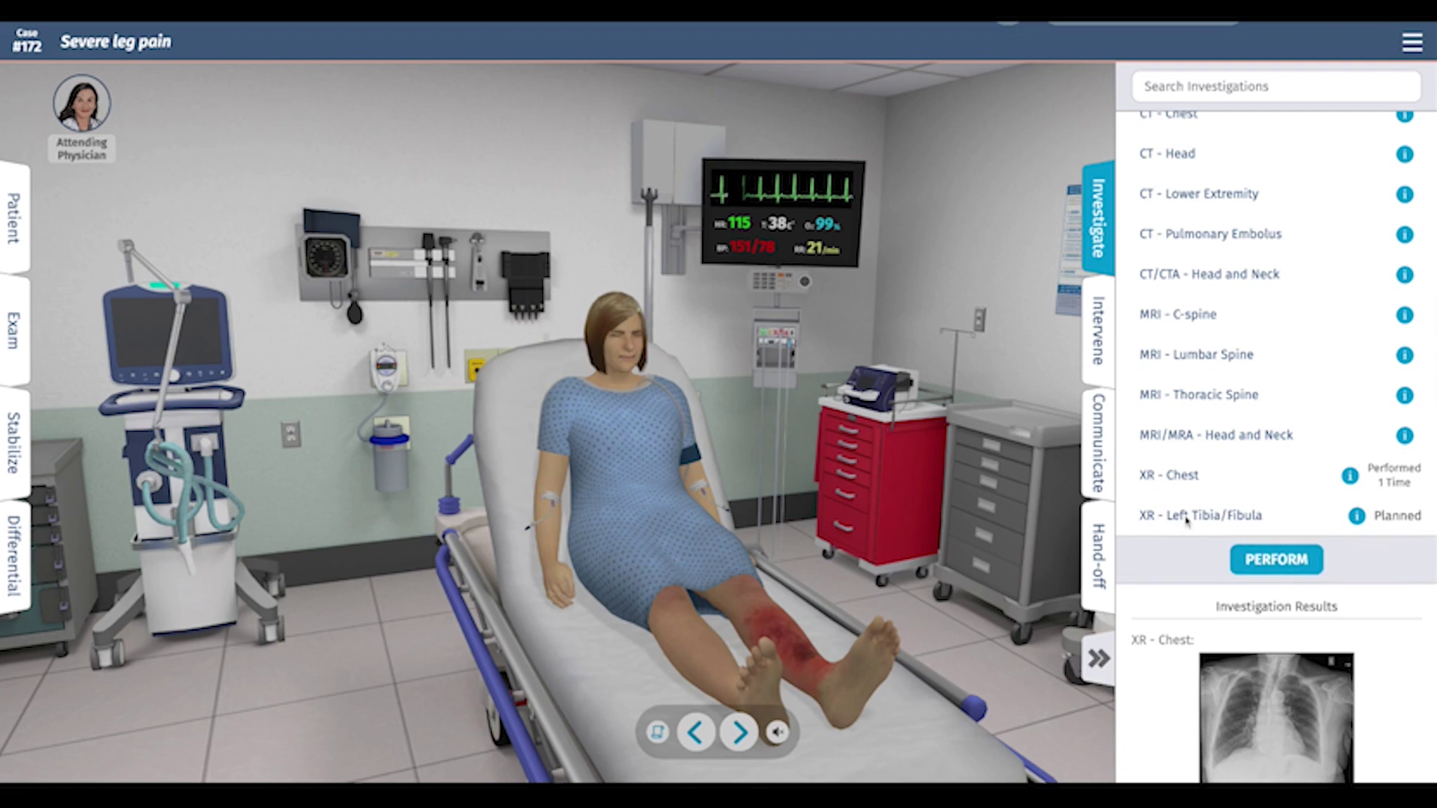
click(1257, 560)
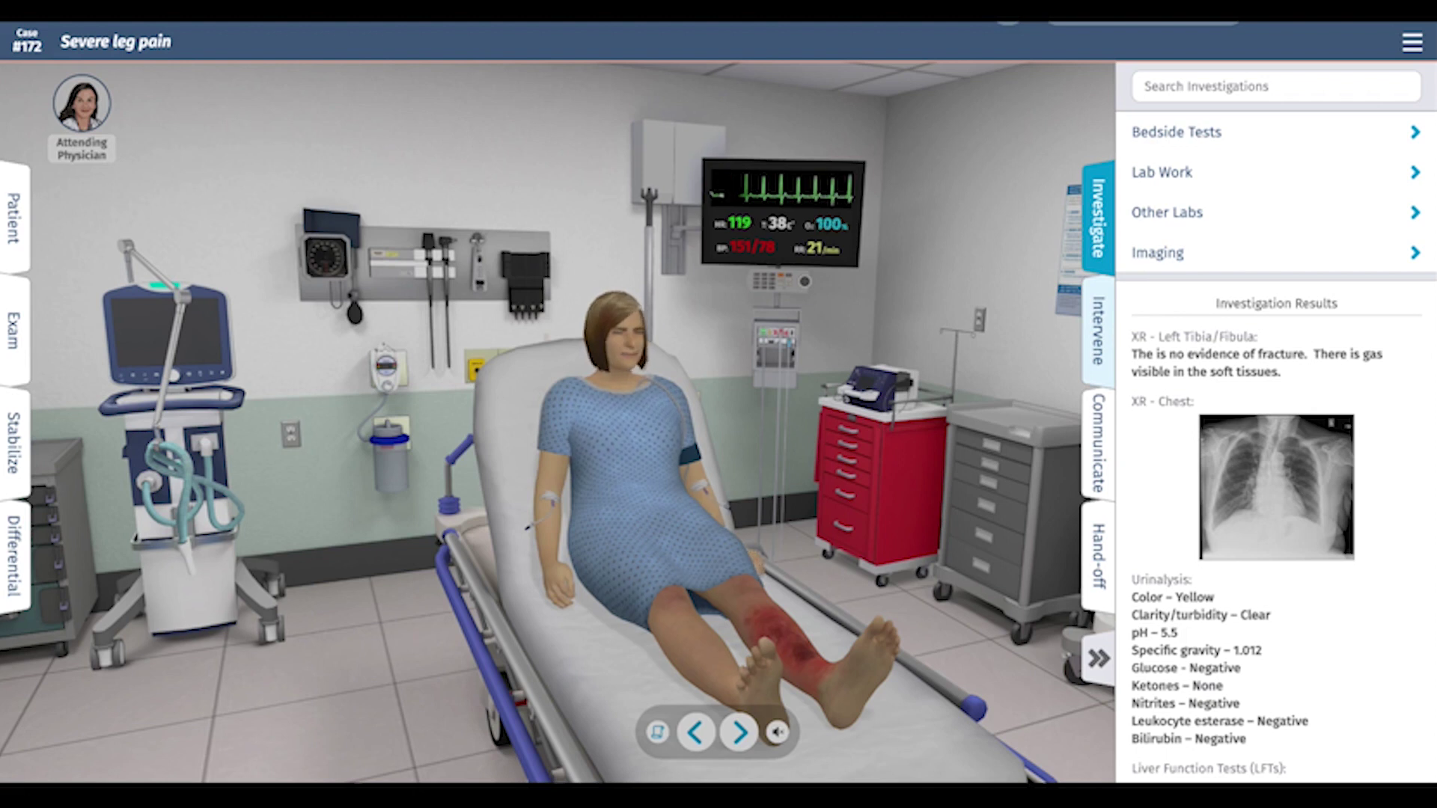
- Give the patient acetaminophen and vancomycin from Interventions
click(1112, 334)
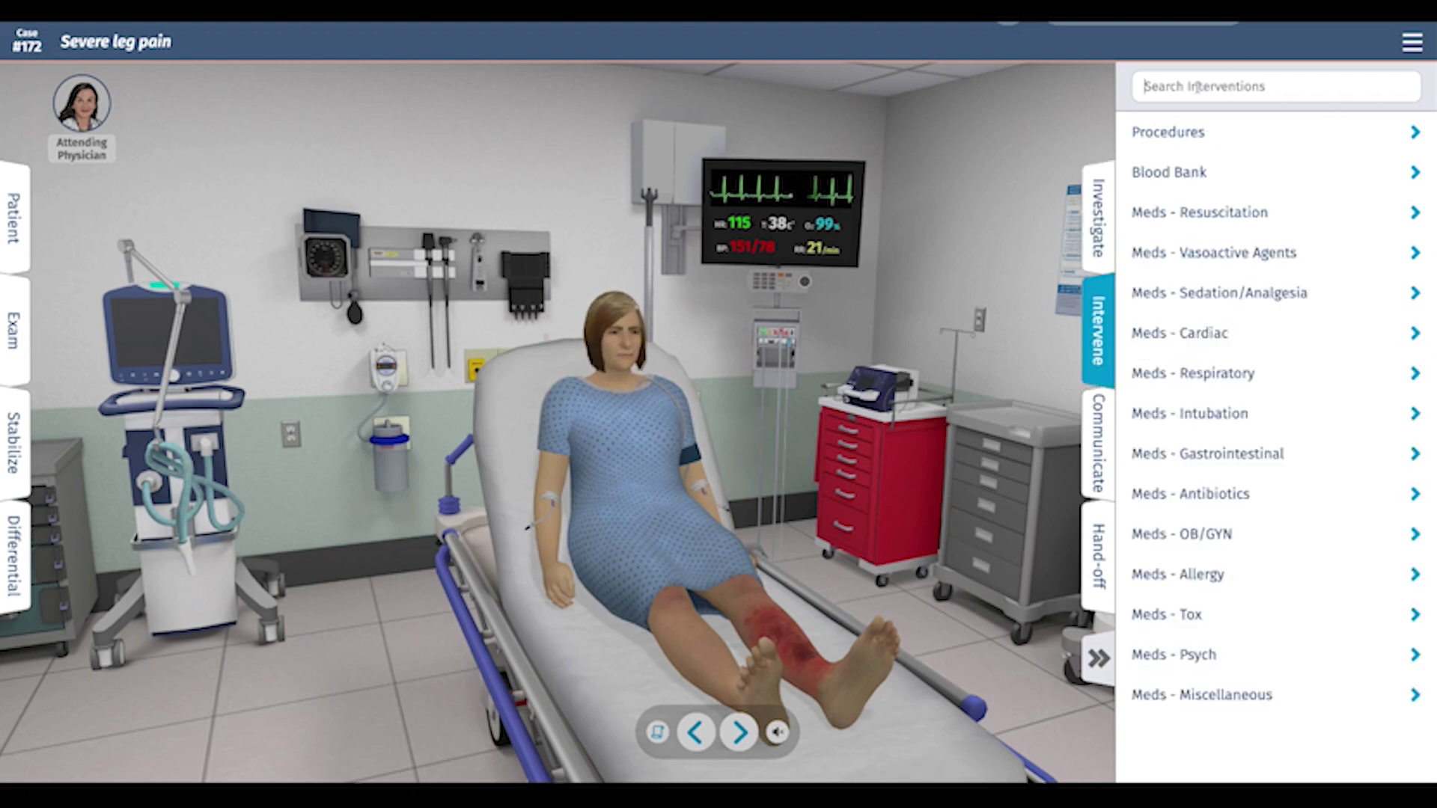
text(acet)
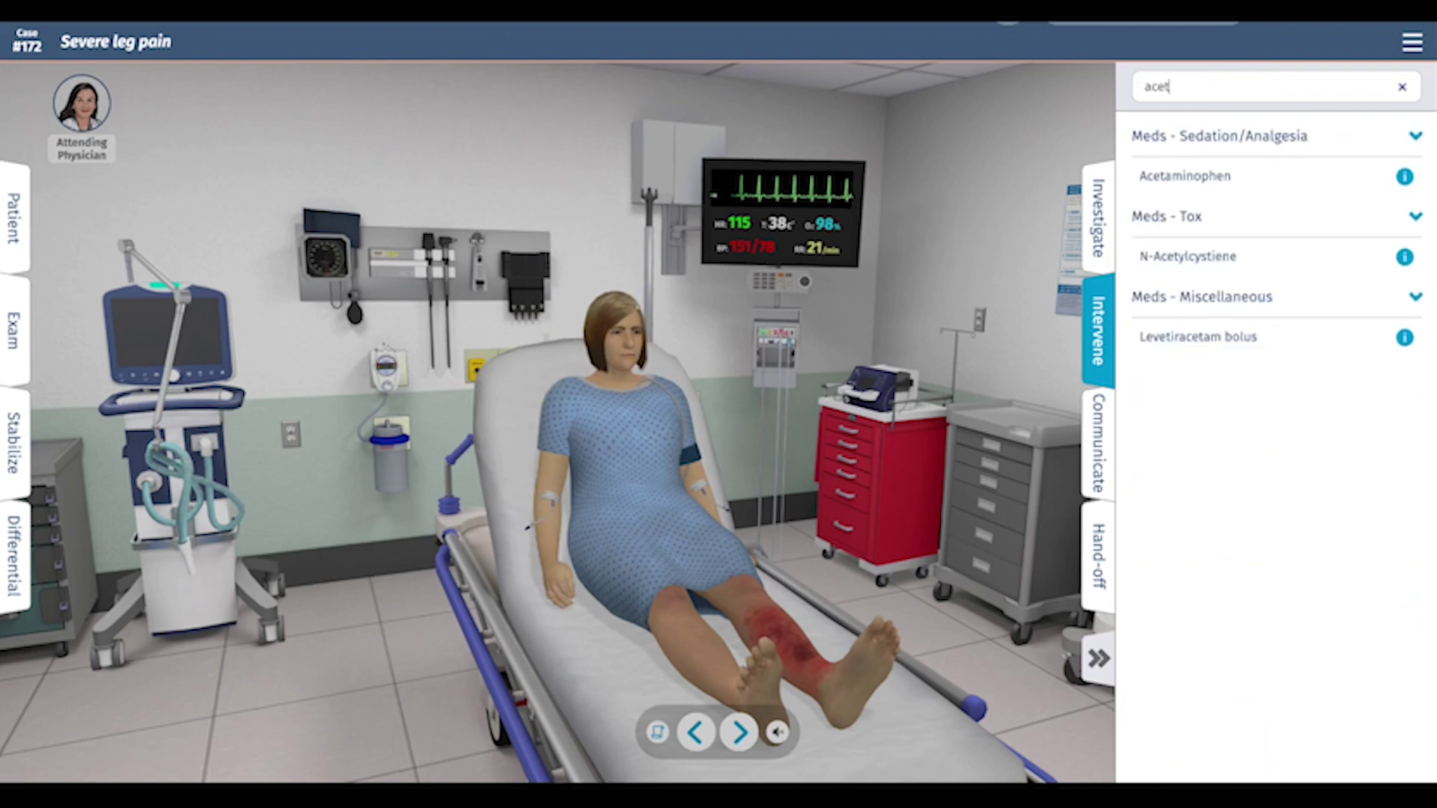
click(1185, 173)
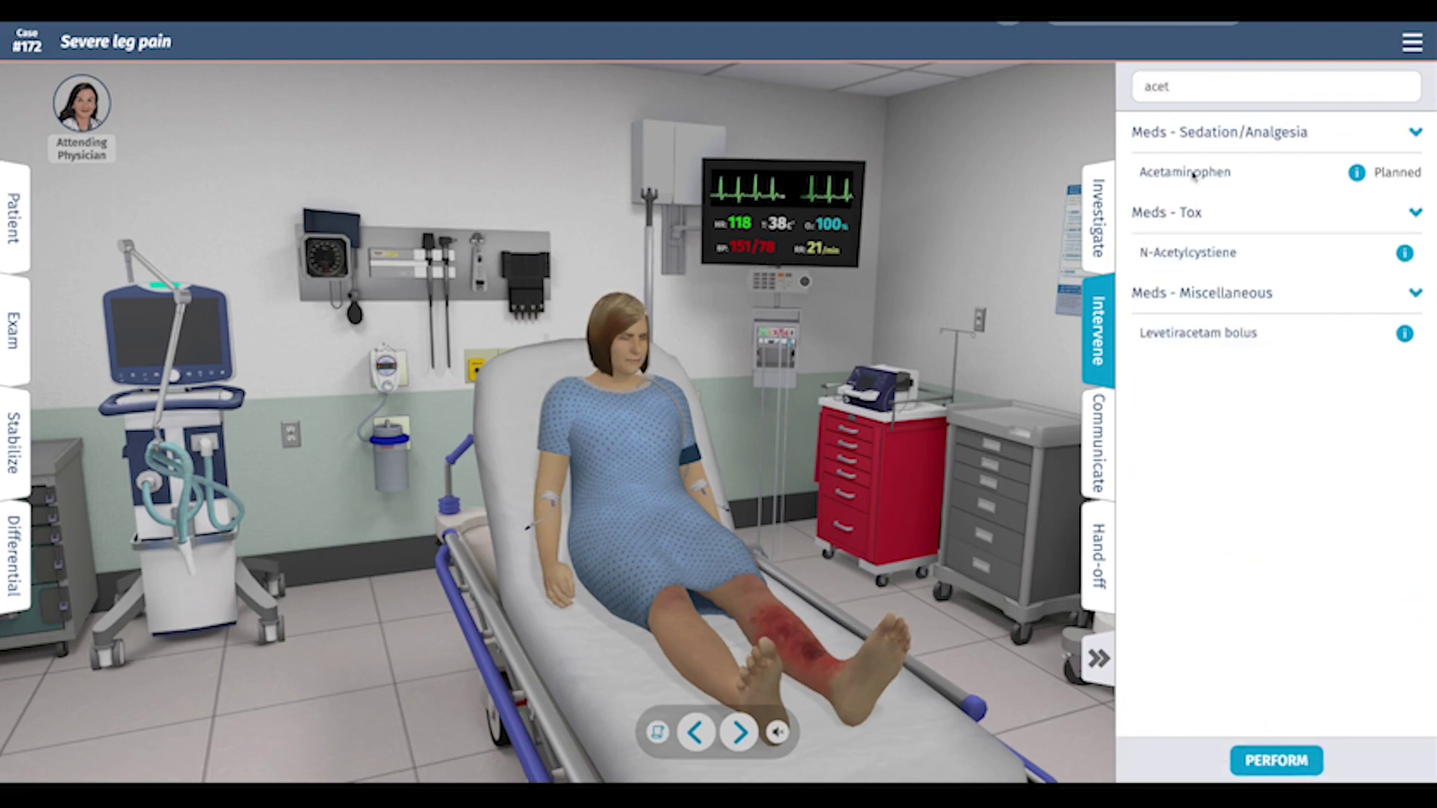
click(1241, 752)
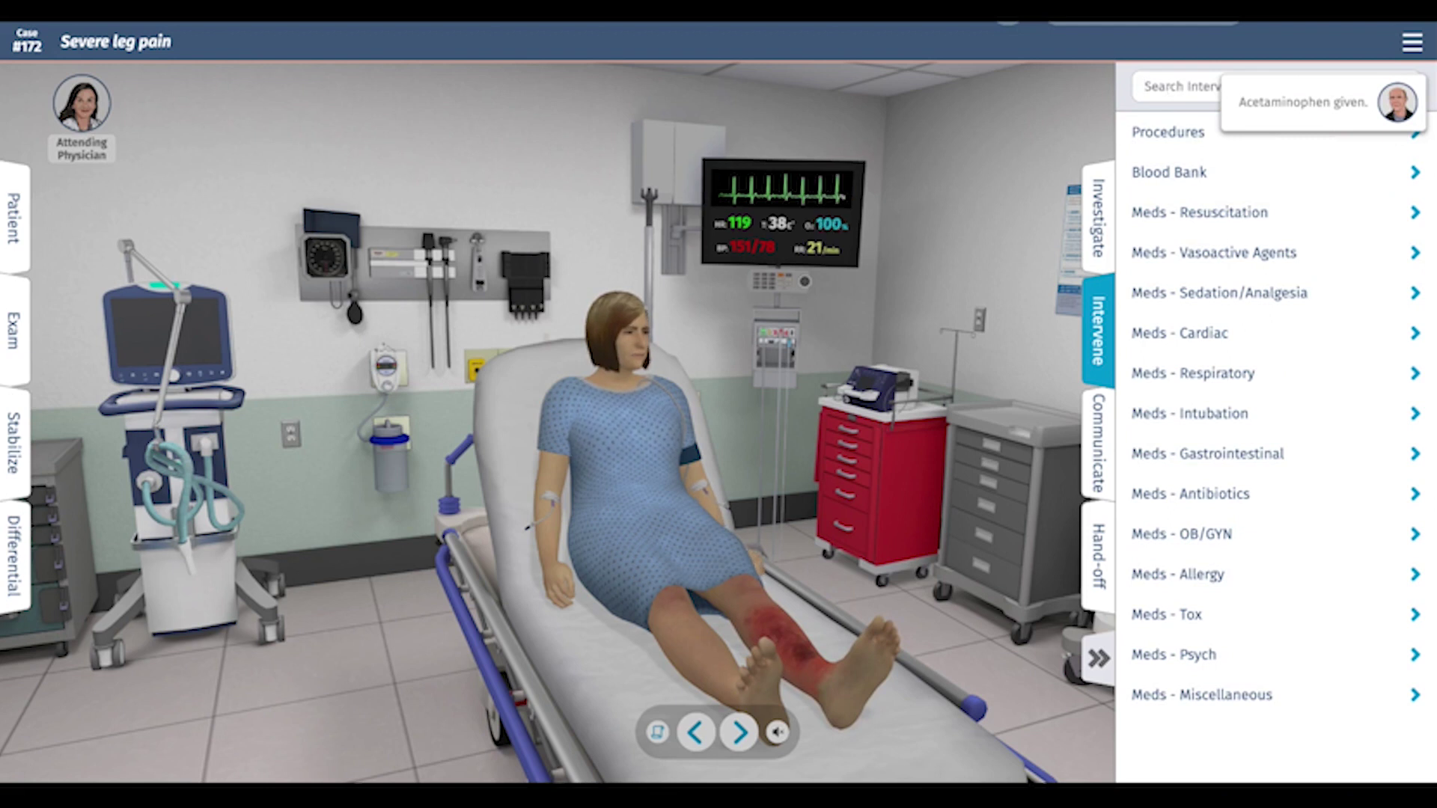
click(1168, 88)
text(vanco)
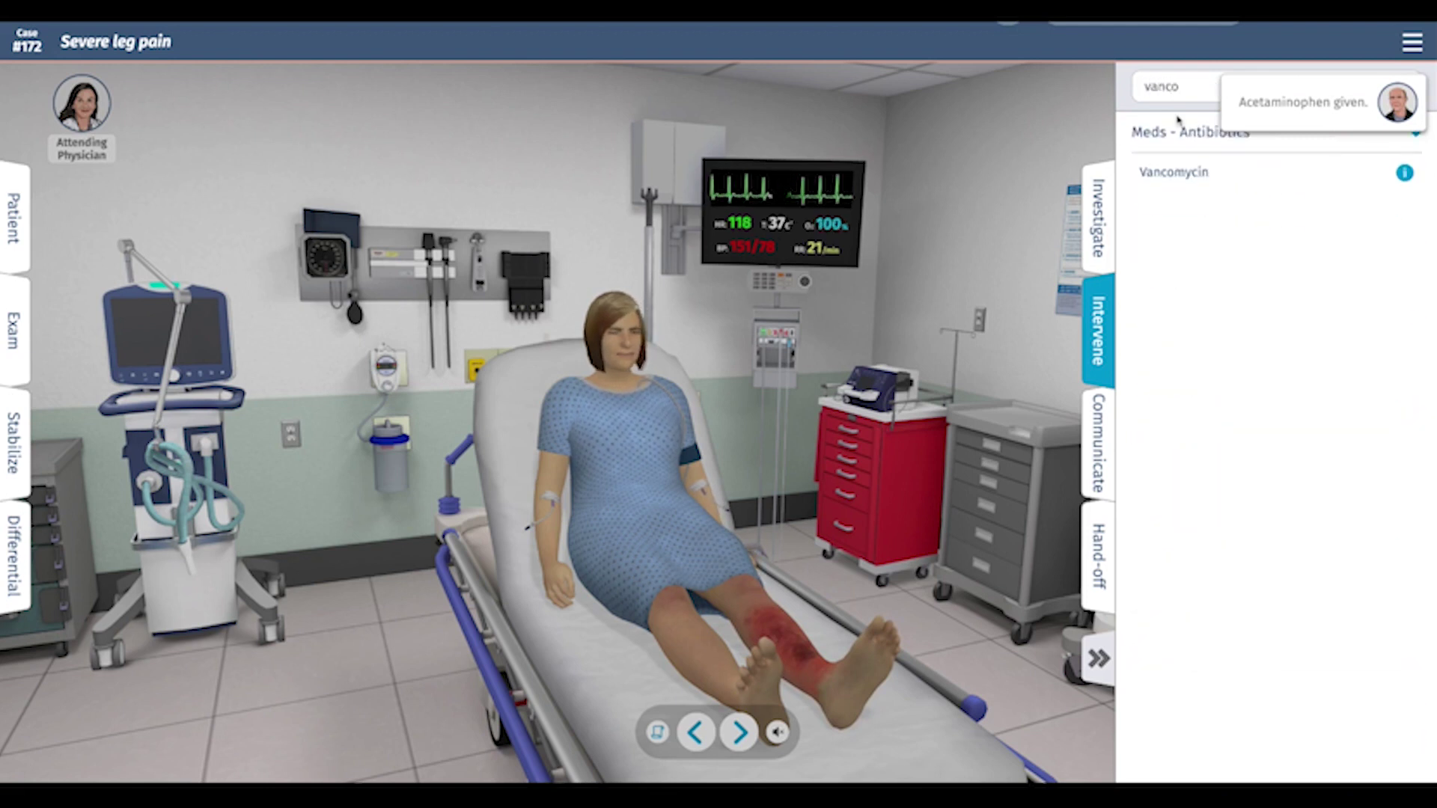
click(1174, 172)
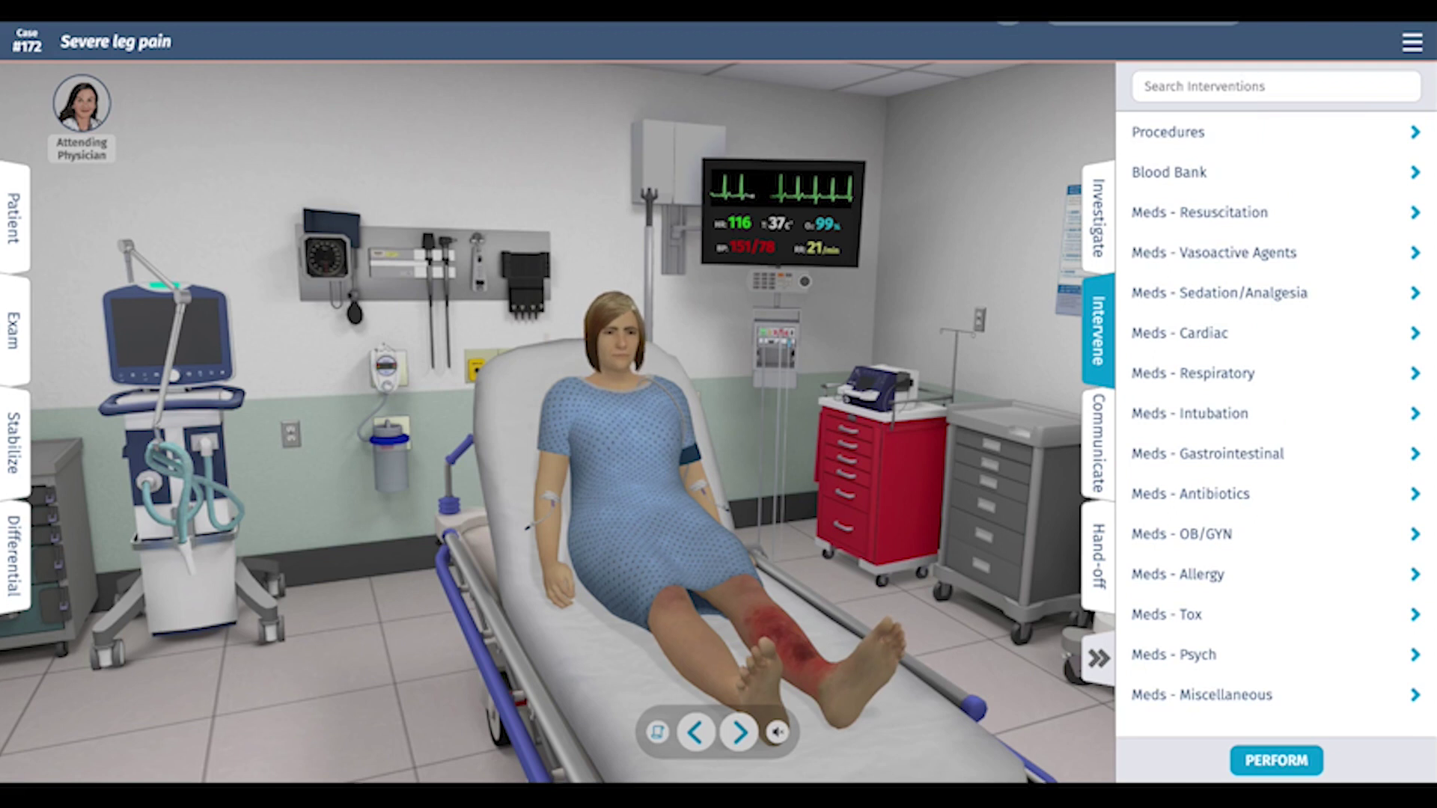
click(1277, 761)
- Give clindamycin and piperacillin-tazobactam, then return to the patient's details panel
click(1197, 86)
text(clinda)
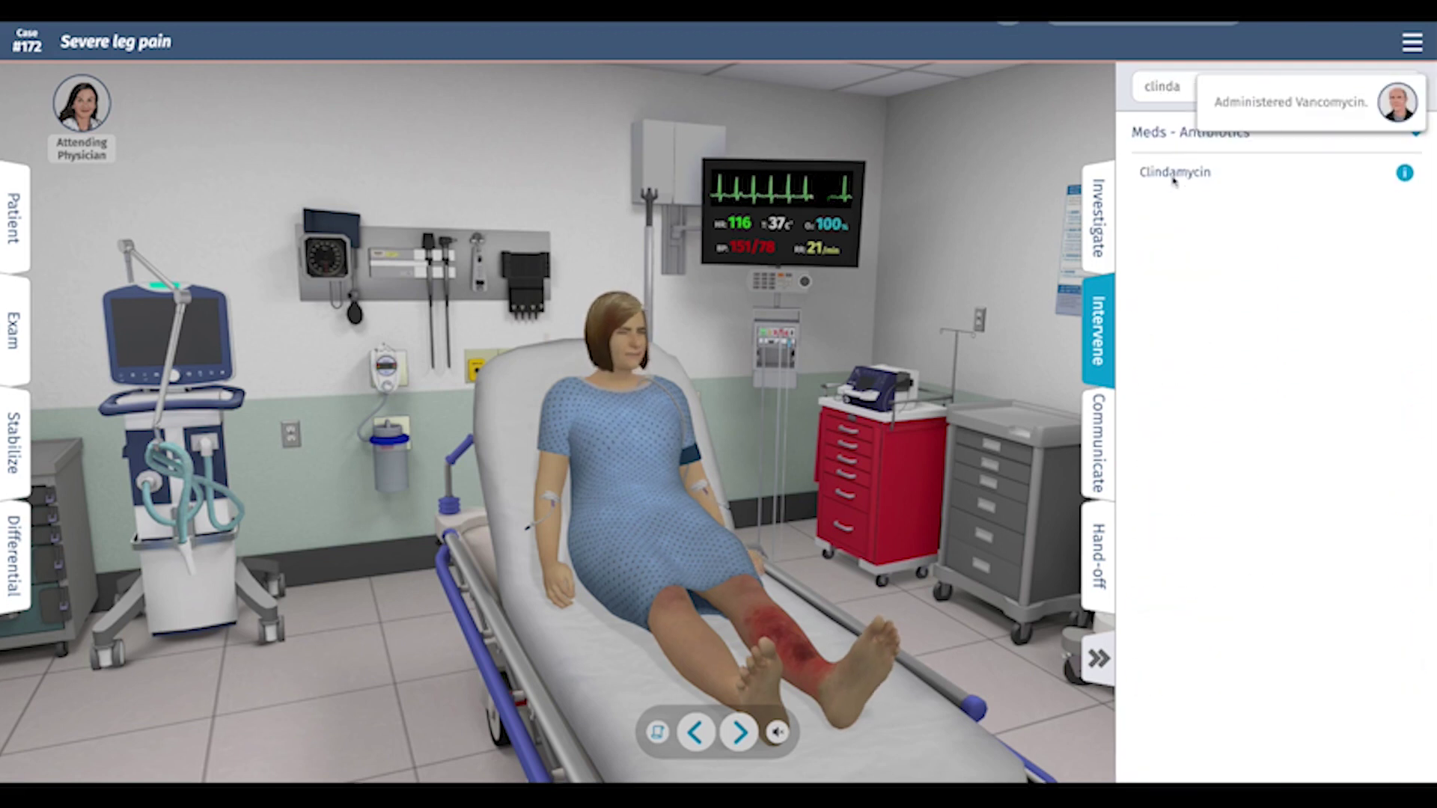
click(1174, 174)
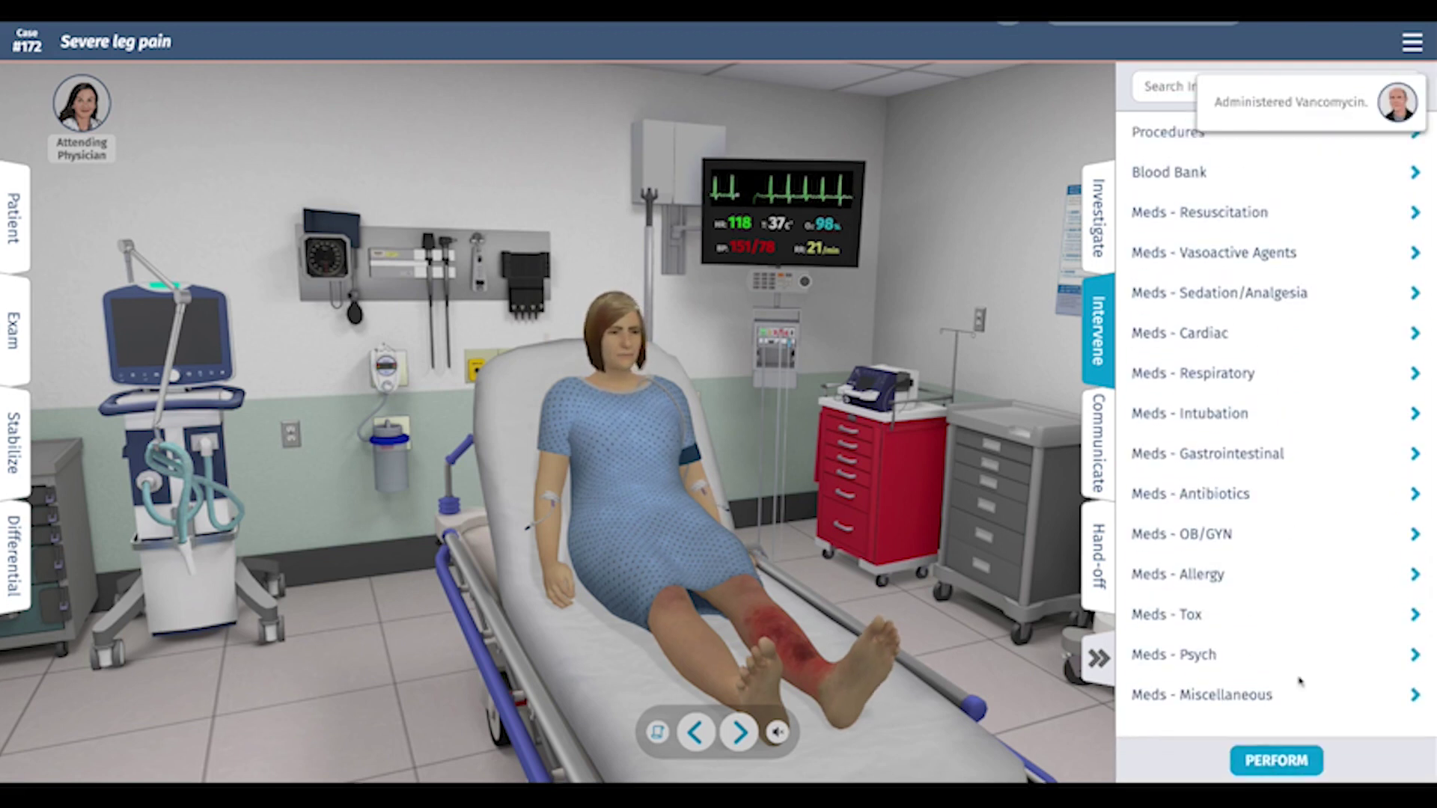
click(1281, 760)
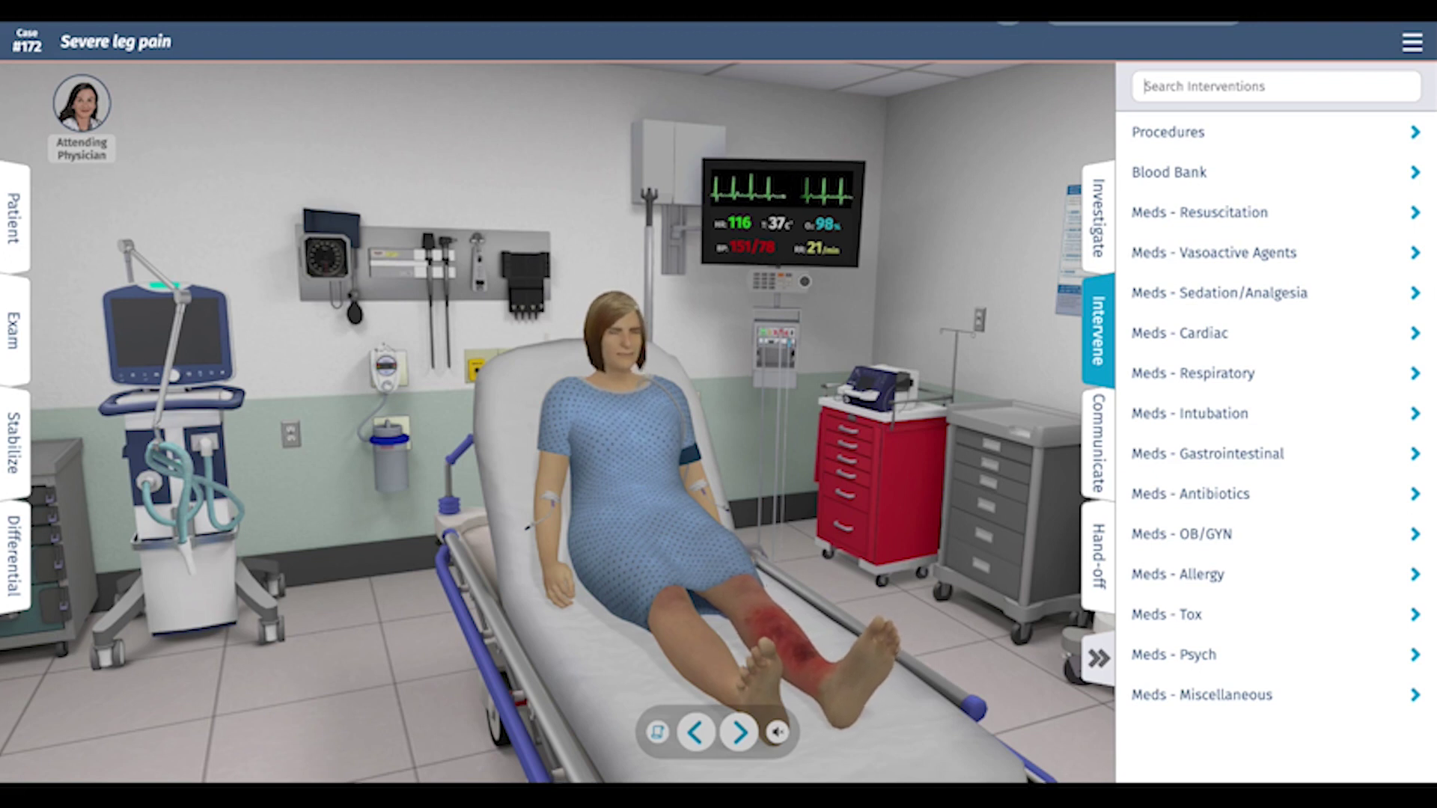
text(pip)
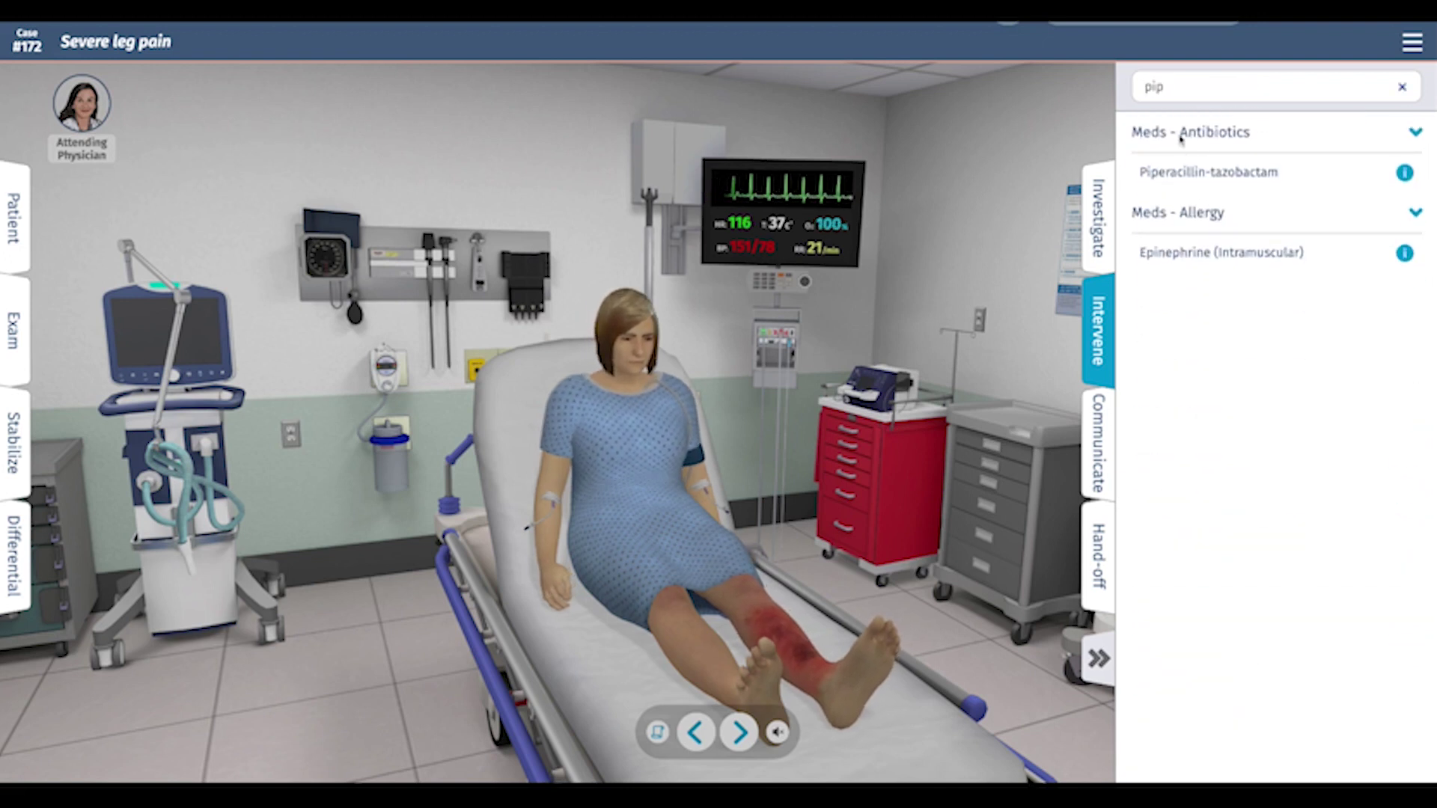
click(1181, 174)
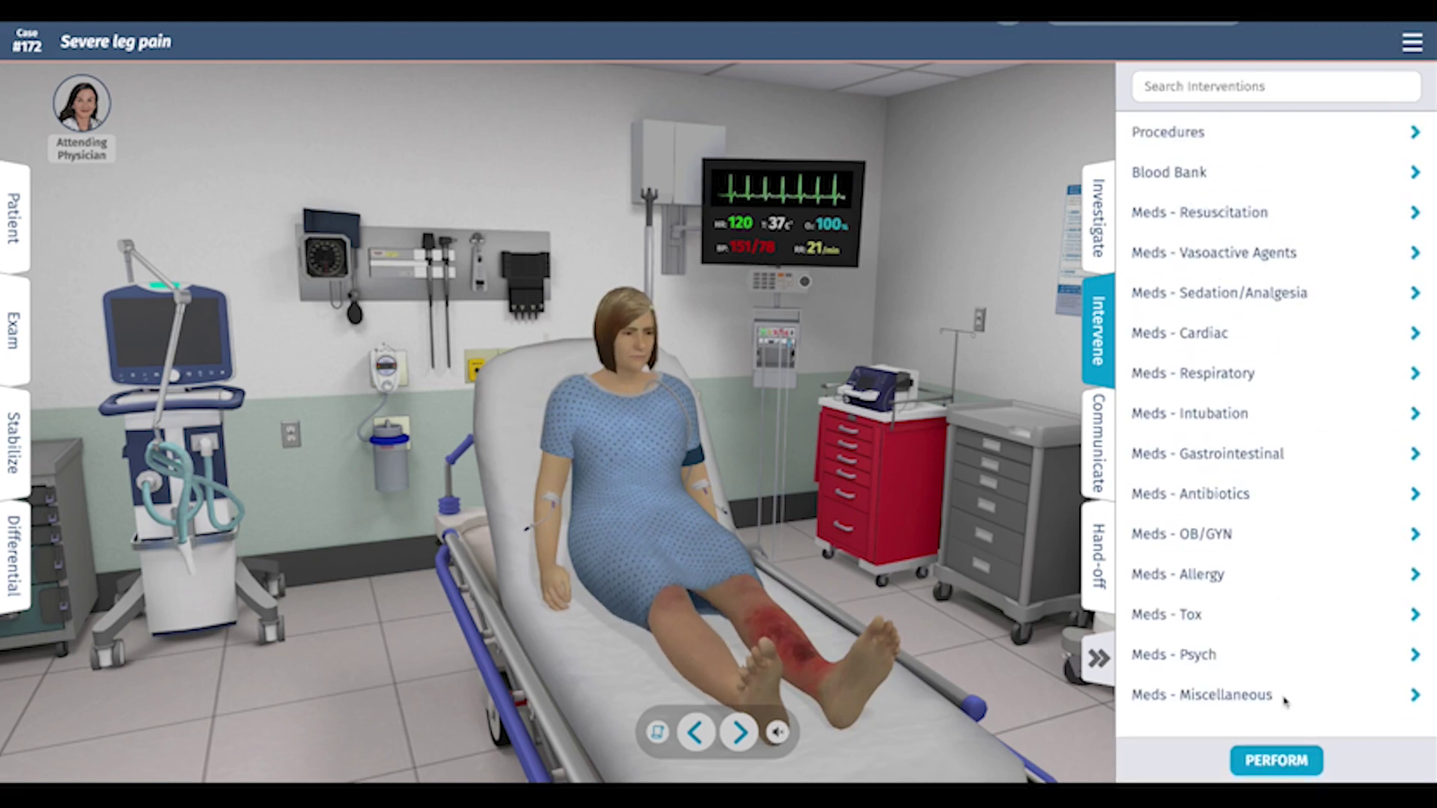
click(1276, 760)
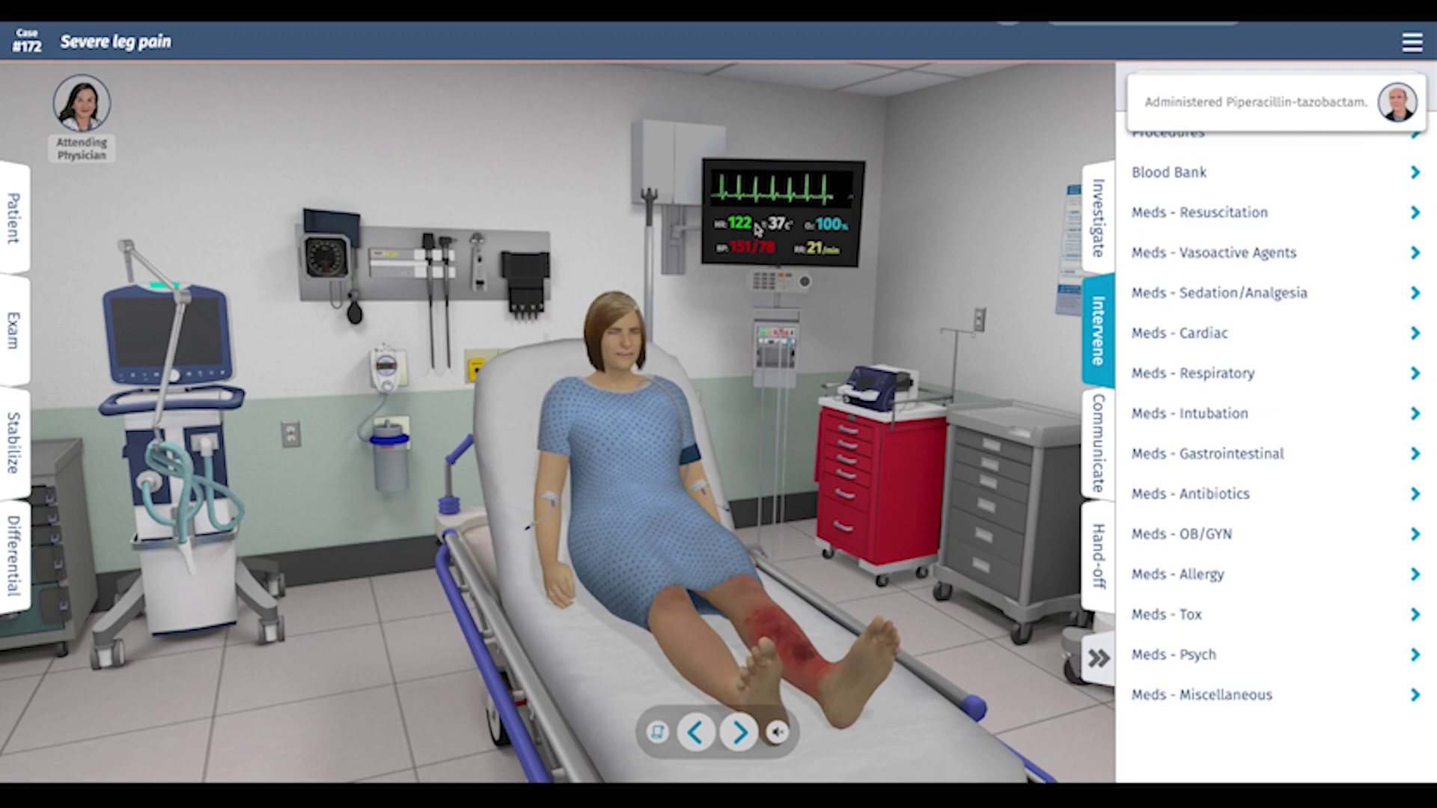
click(17, 262)
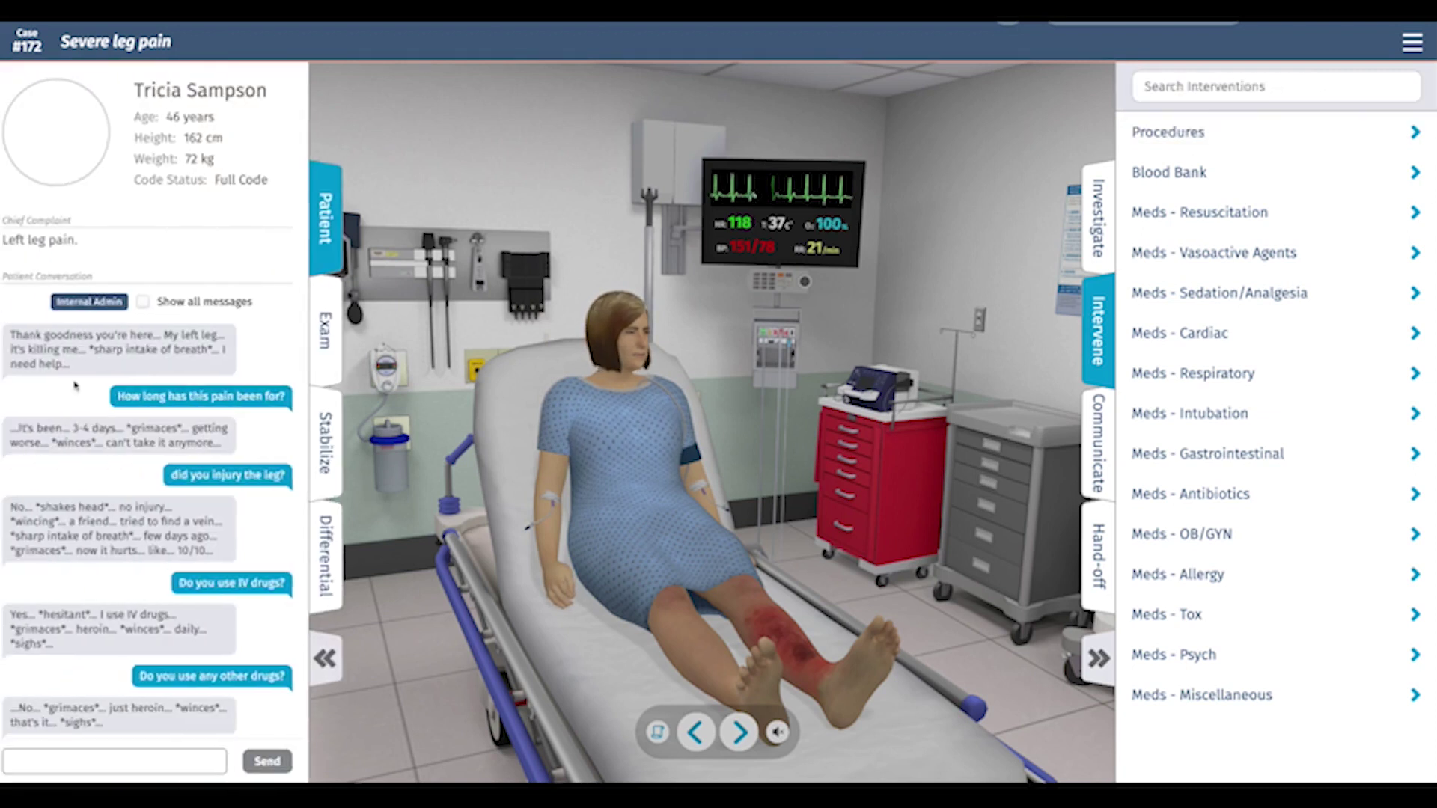
- Ask the patient 'How is the pain now' and give a fentanyl bolus
text(How is the pain now)
key(Return)
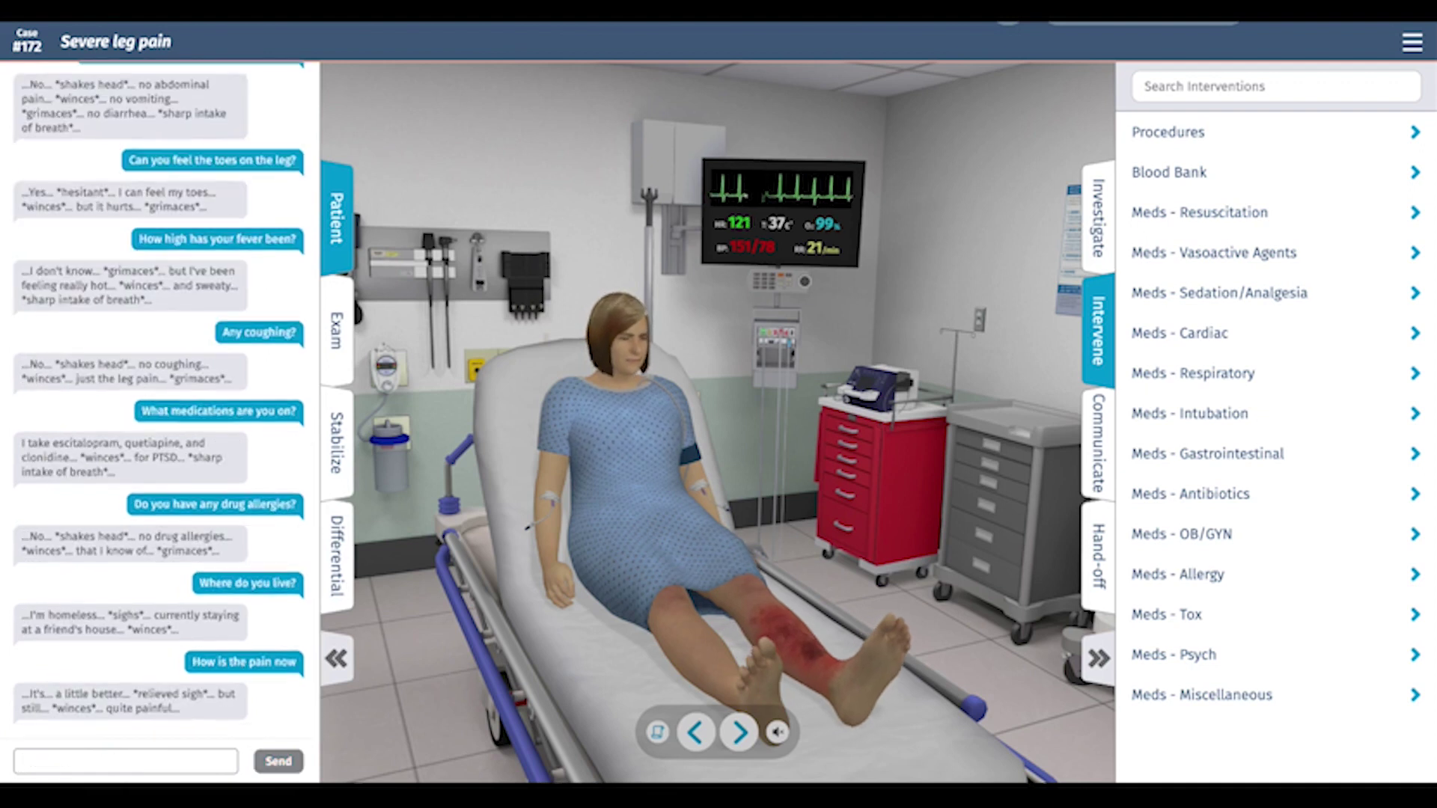
click(1170, 88)
text(fent)
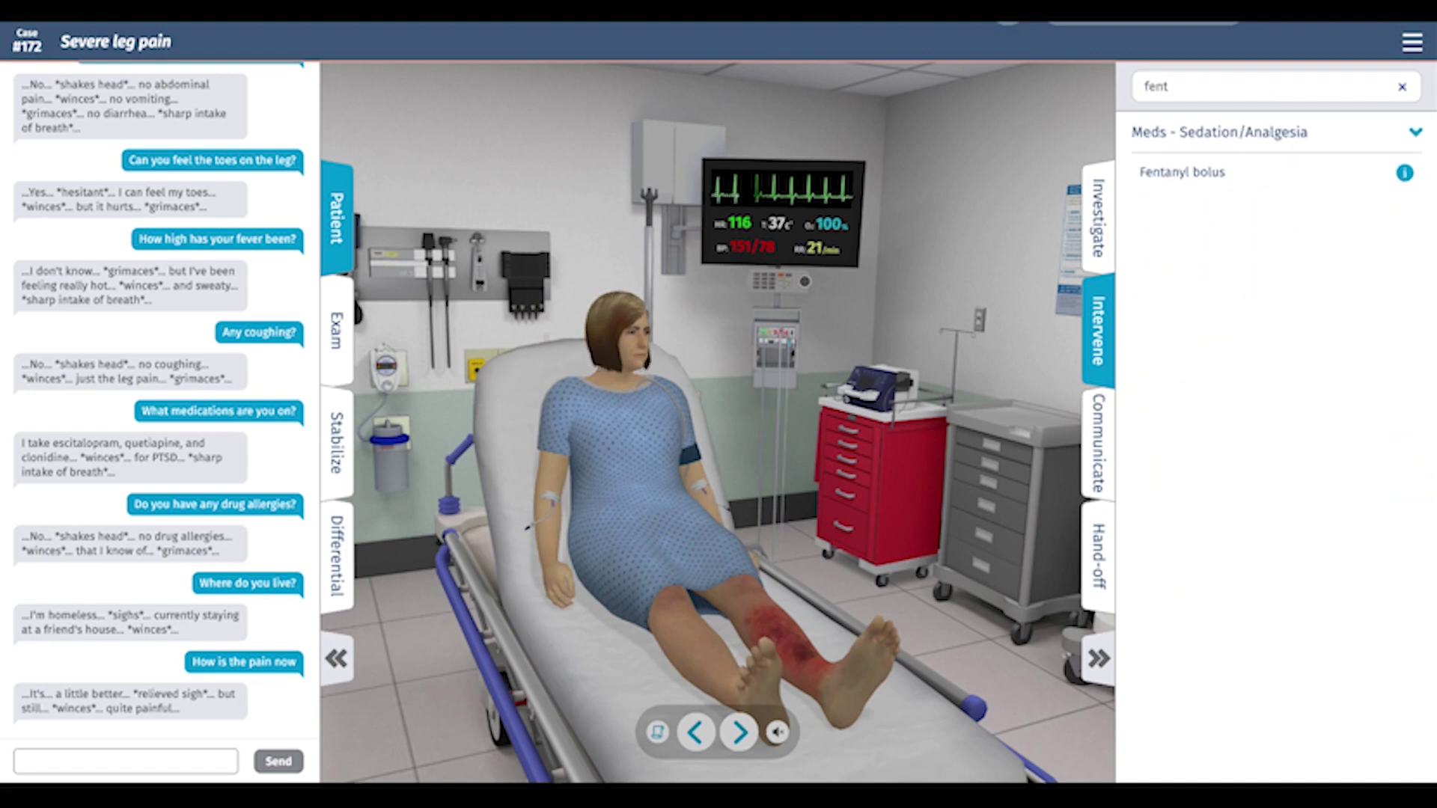
click(1187, 172)
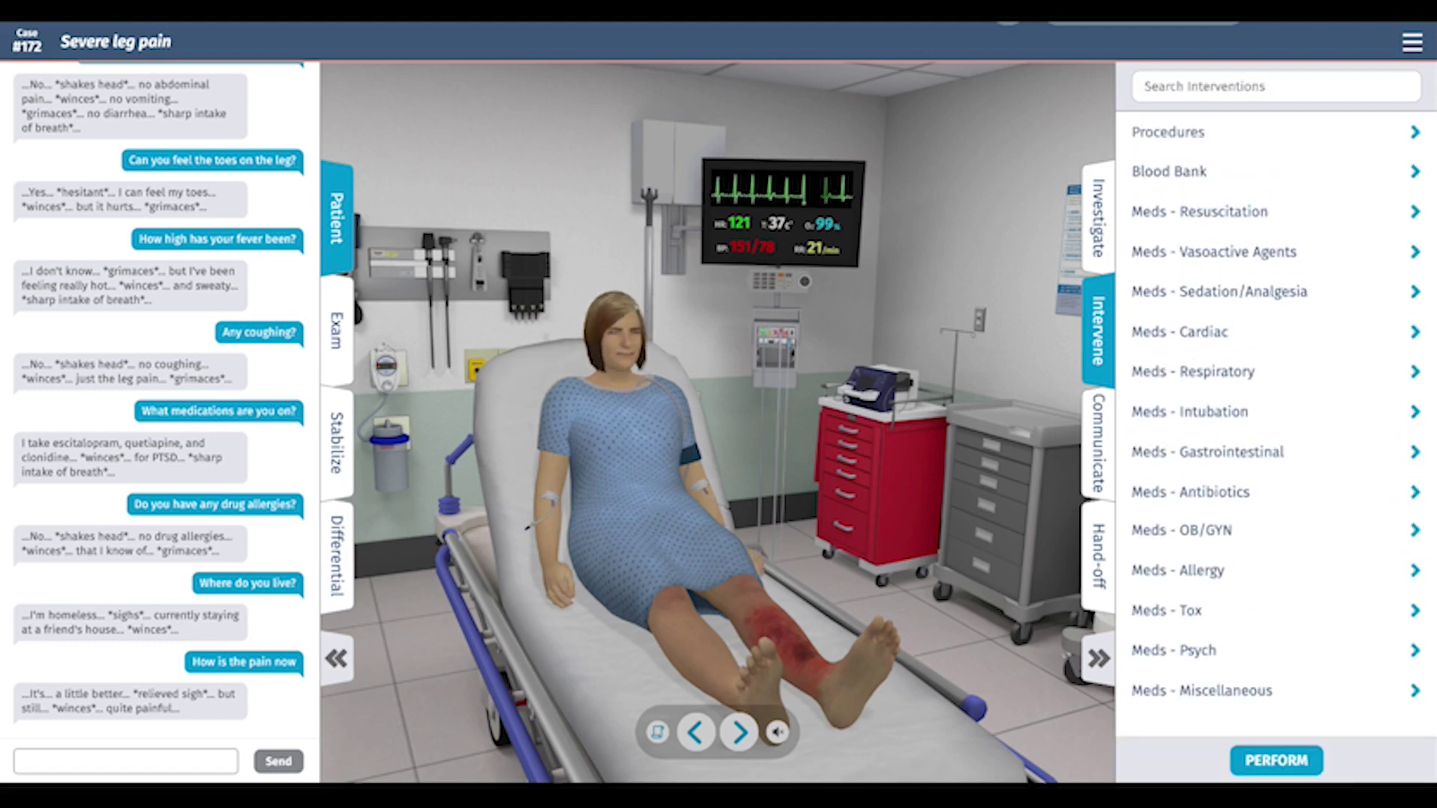
click(1316, 767)
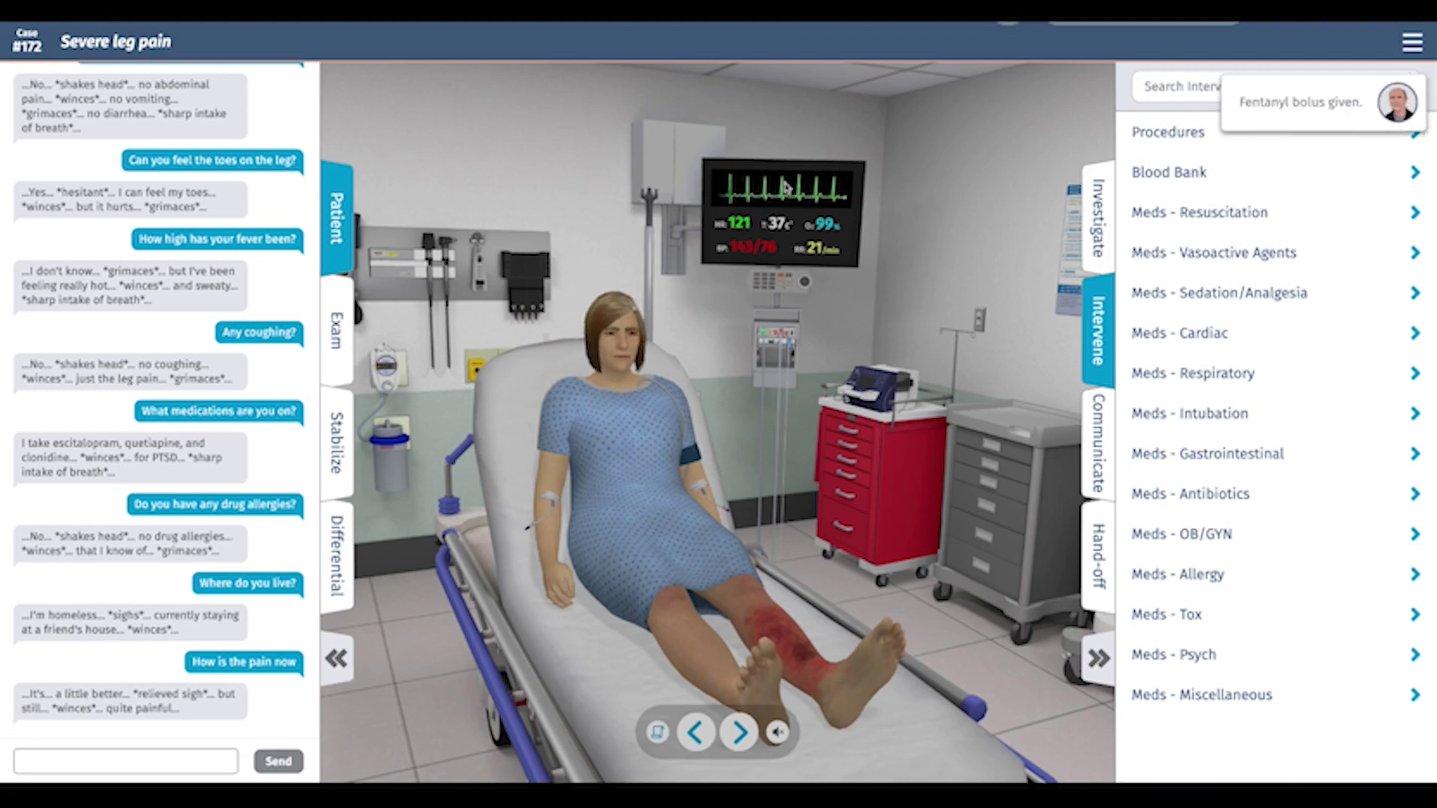
- Give a Lactated Ringer's bolus and bring up the consultations list
click(337, 443)
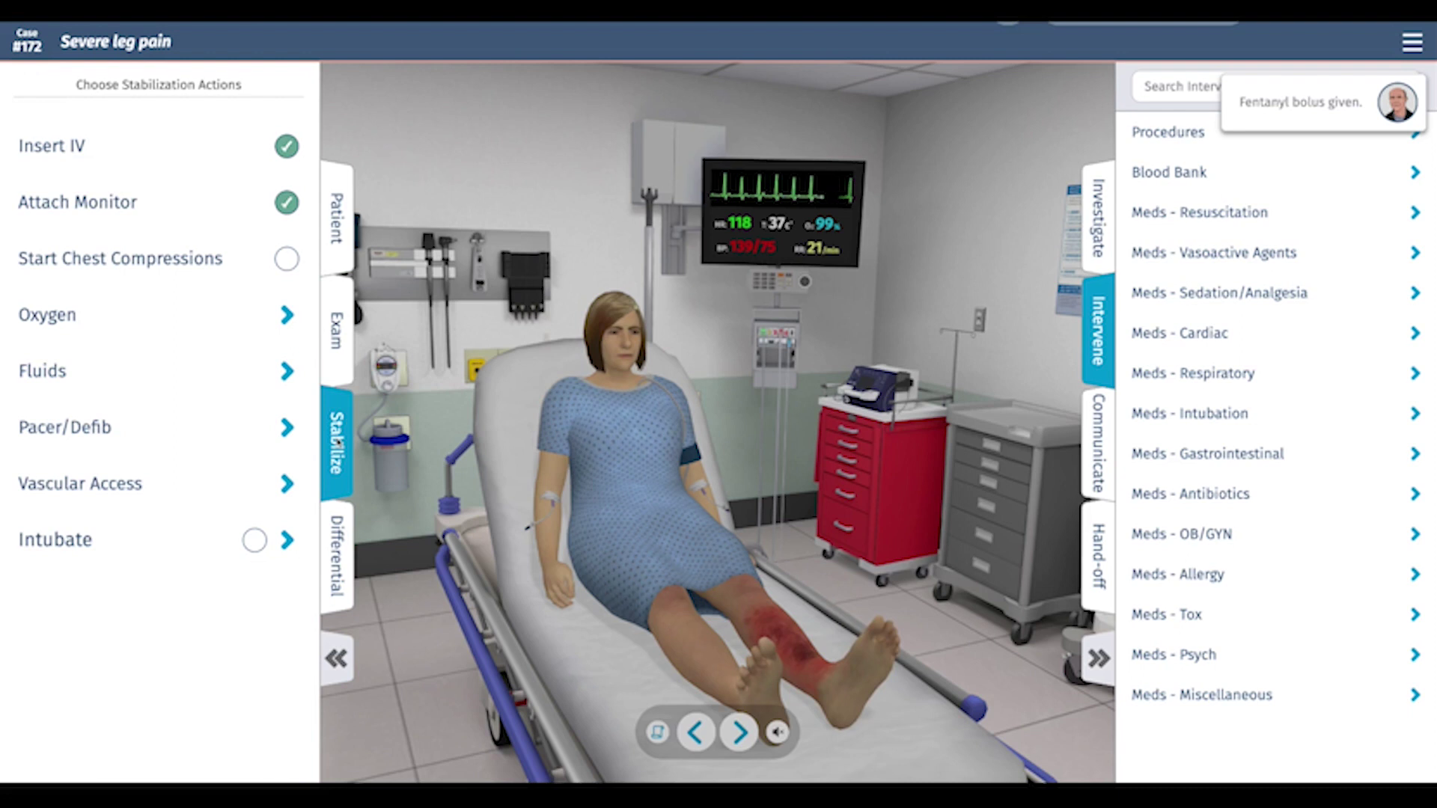
click(288, 371)
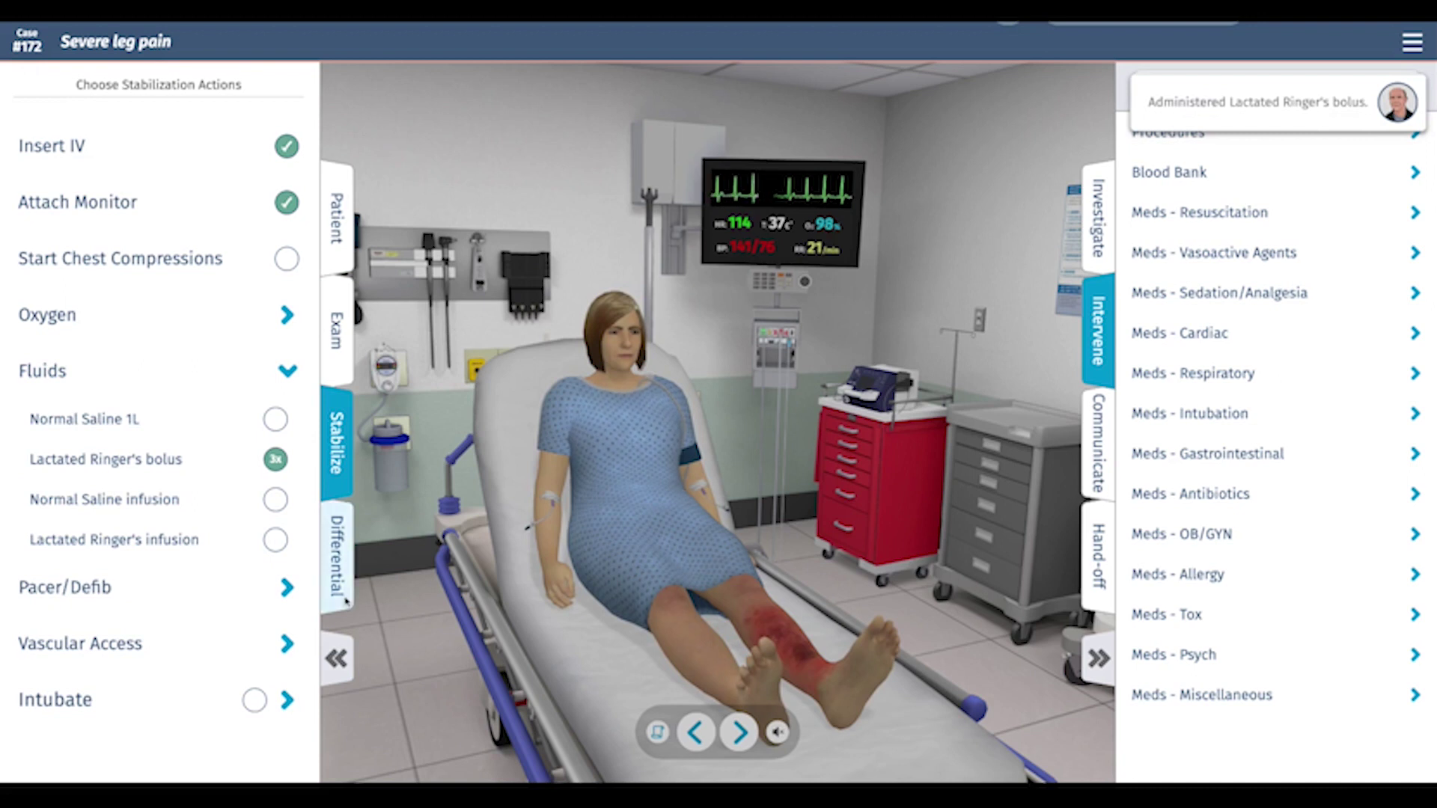
click(1102, 449)
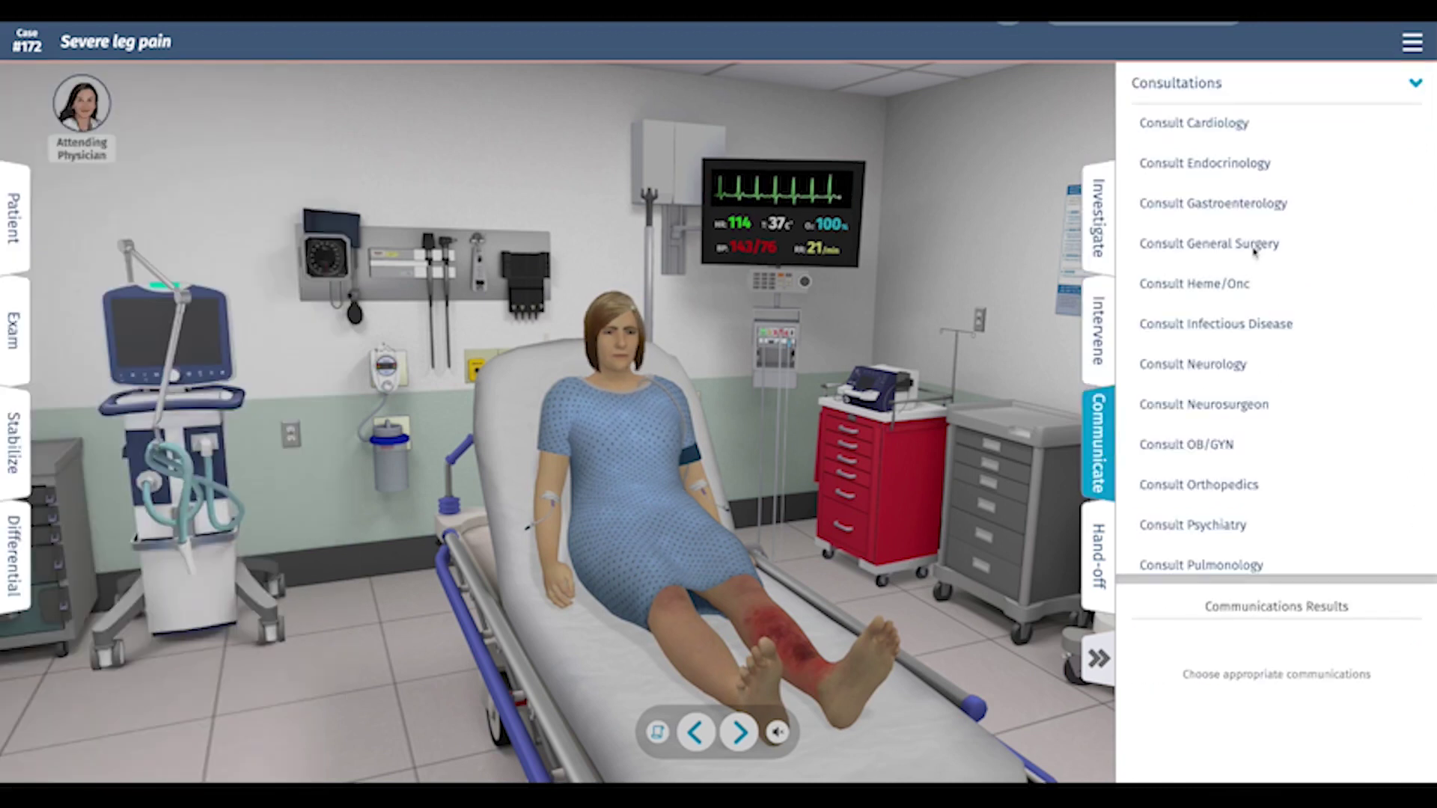
- Consult General Surgery, which urges OR debridement, then choose Prep for Operating Room
scroll(1242, 348, down, 1)
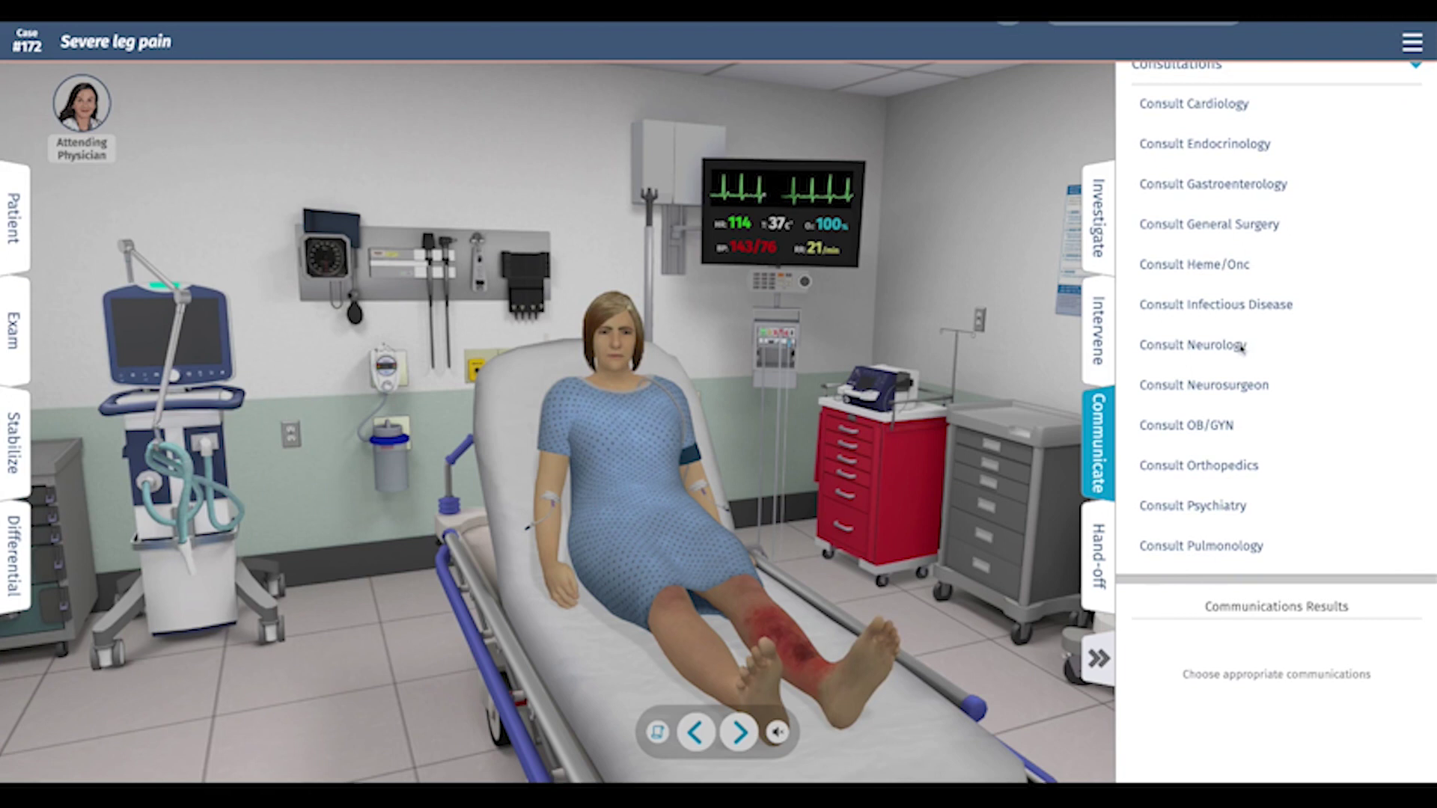
scroll(1241, 348, down, 3)
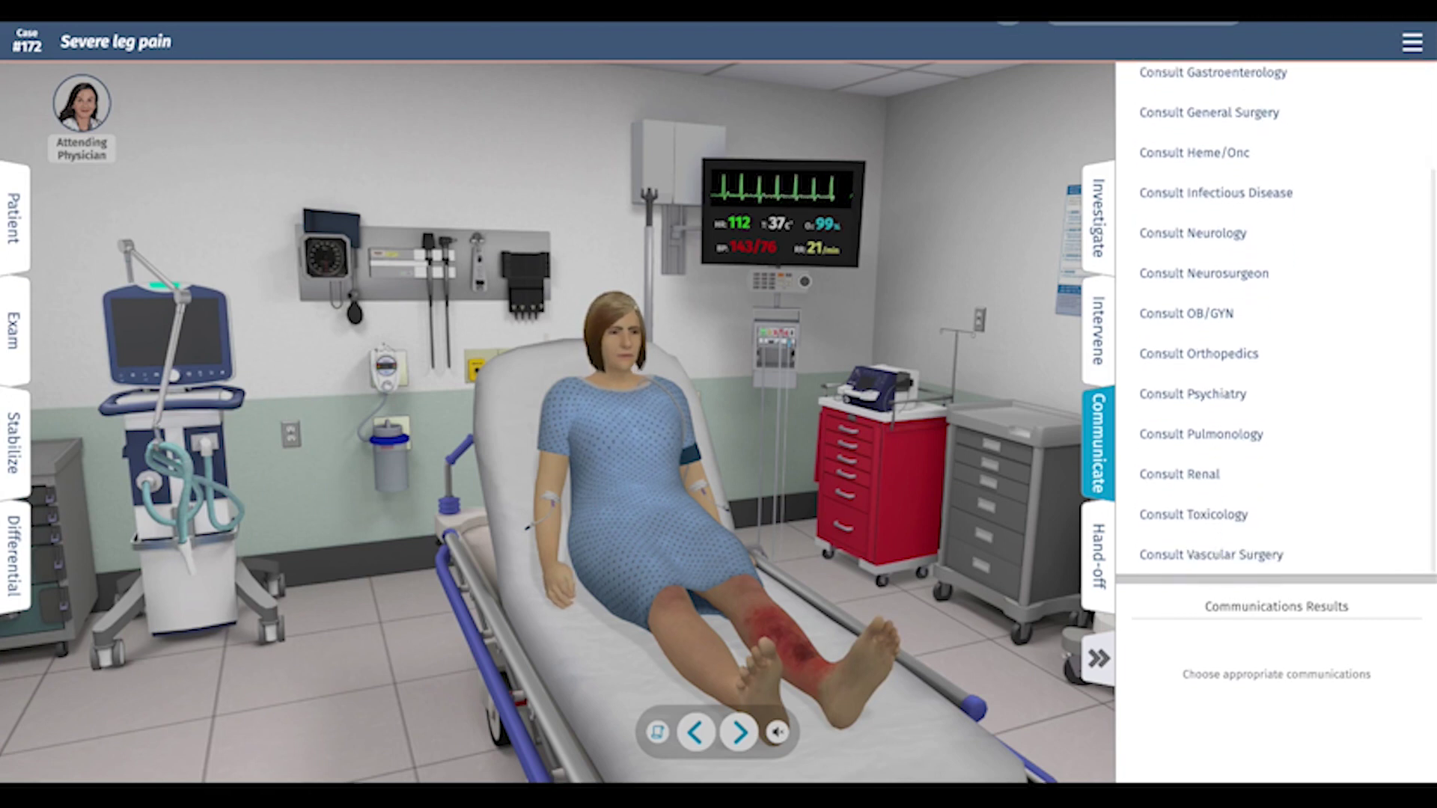
scroll(1241, 348, up, 4)
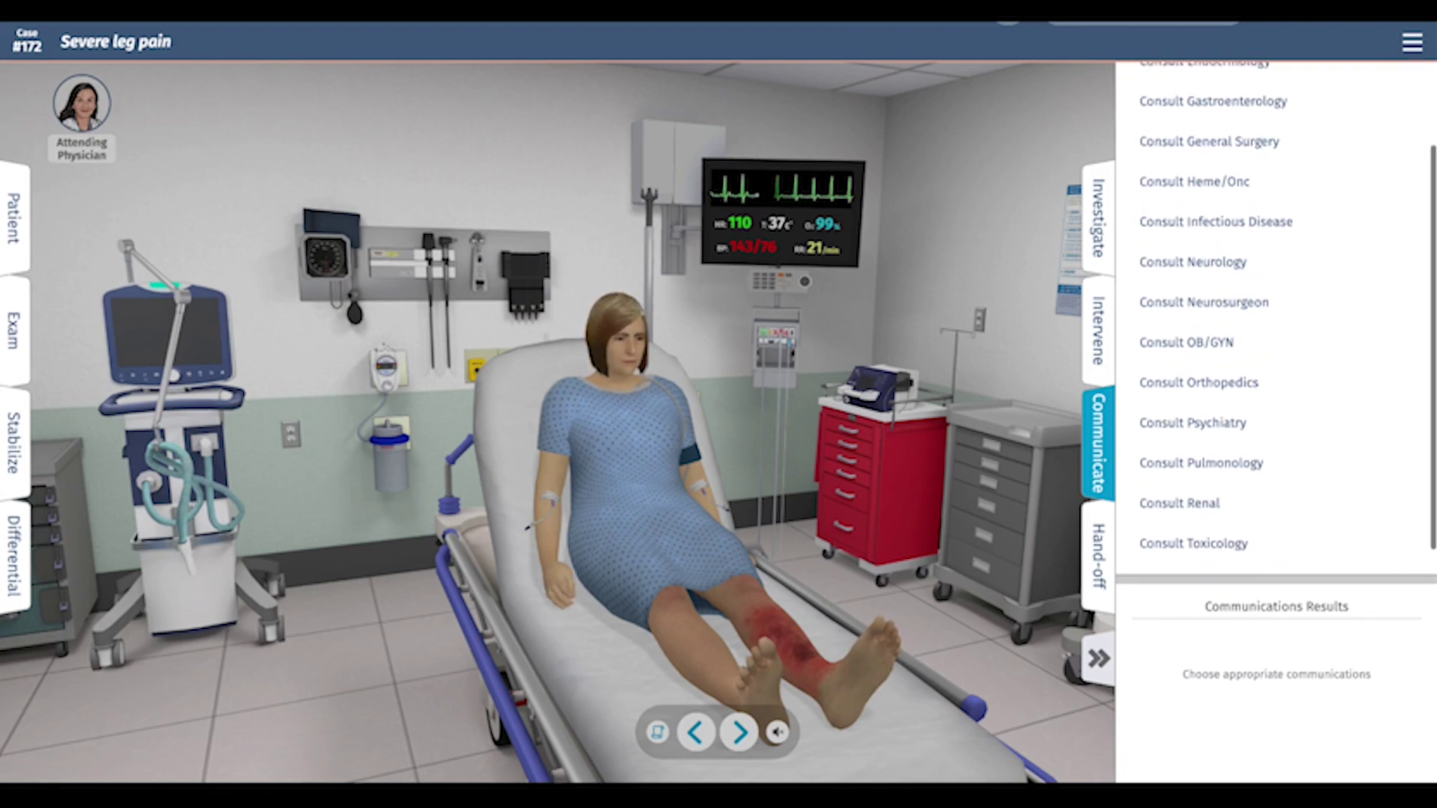
click(1228, 241)
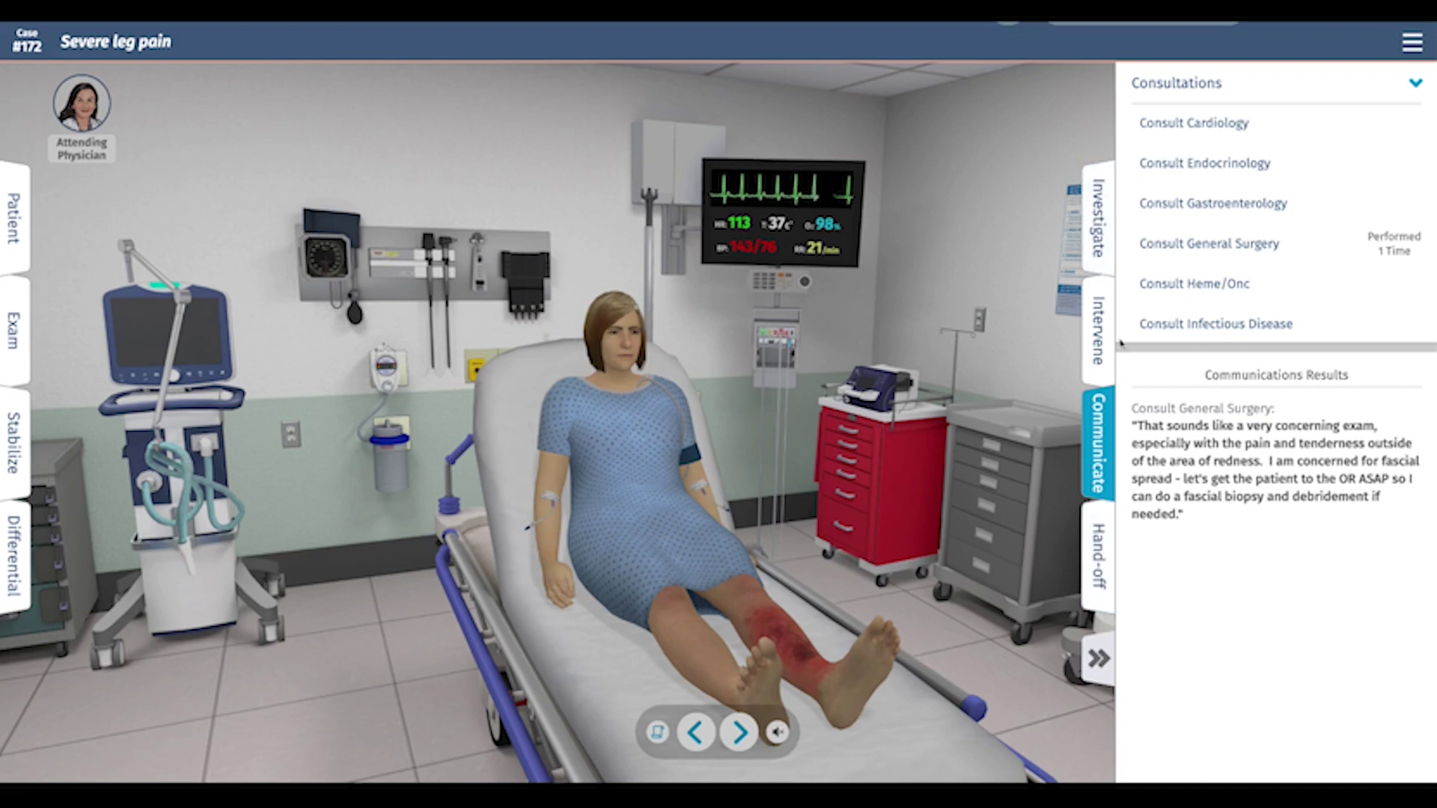
click(1098, 558)
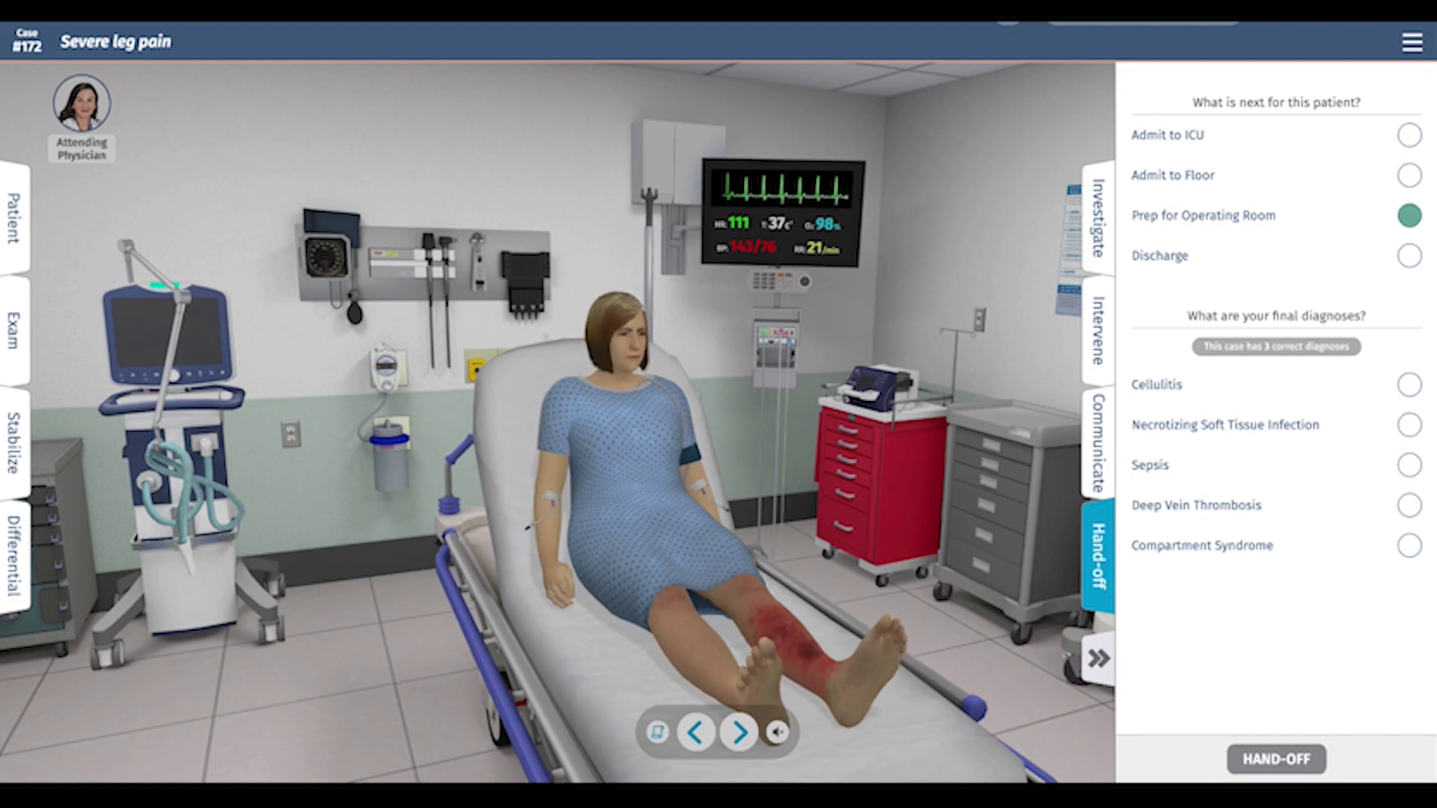
- Mark Cellulitis, Necrotizing Soft Tissue Infection and Sepsis in the Hand-off panel
click(1411, 385)
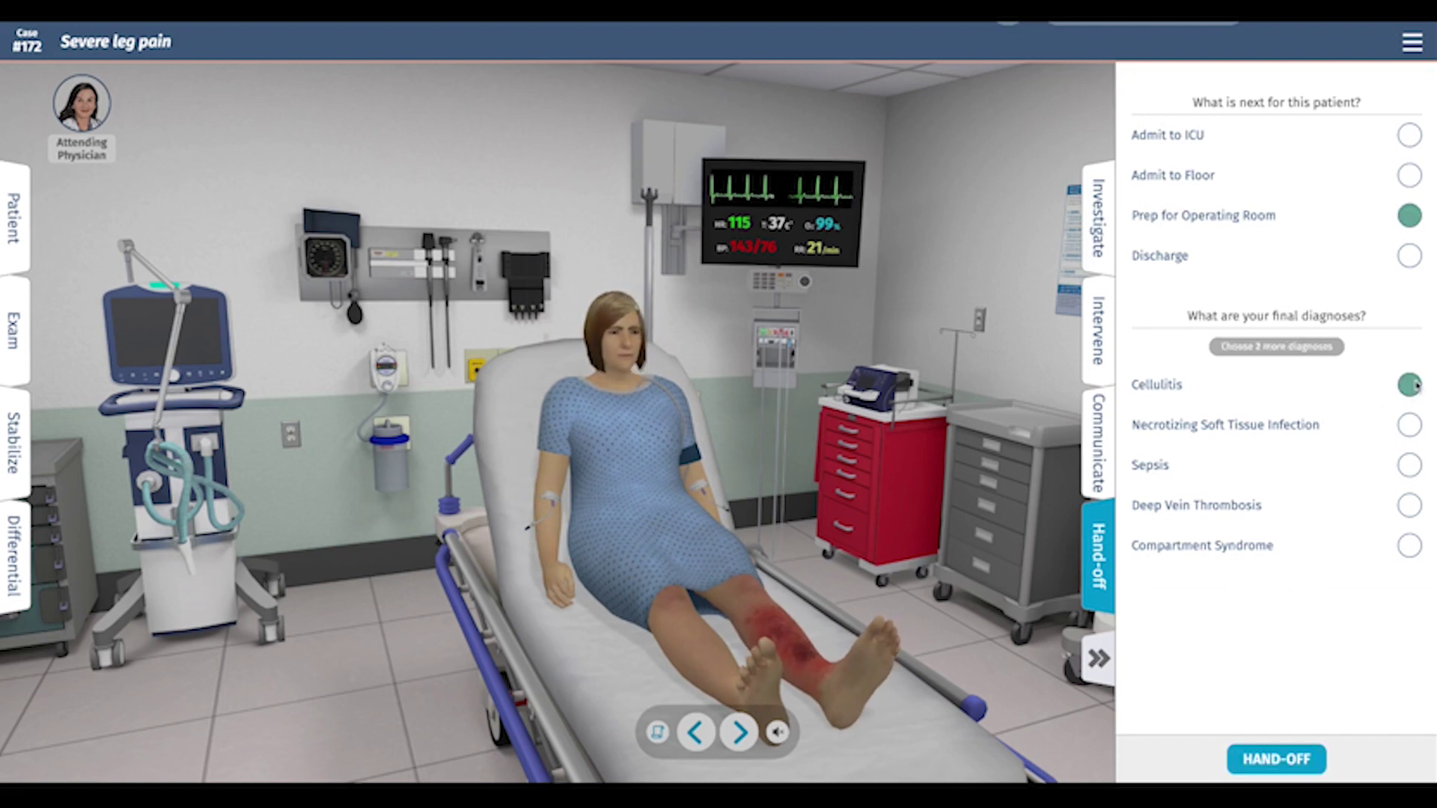
click(1411, 426)
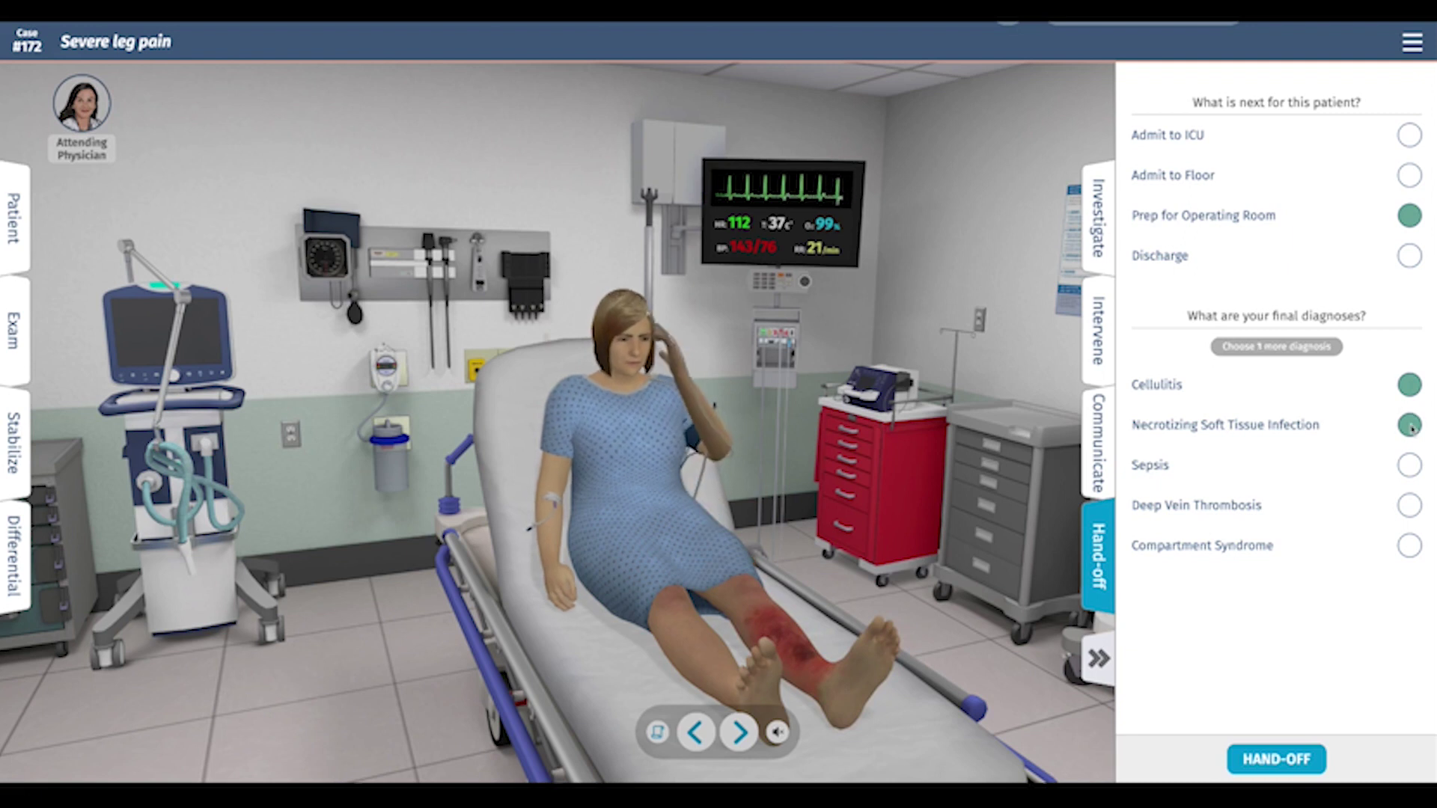
click(1411, 466)
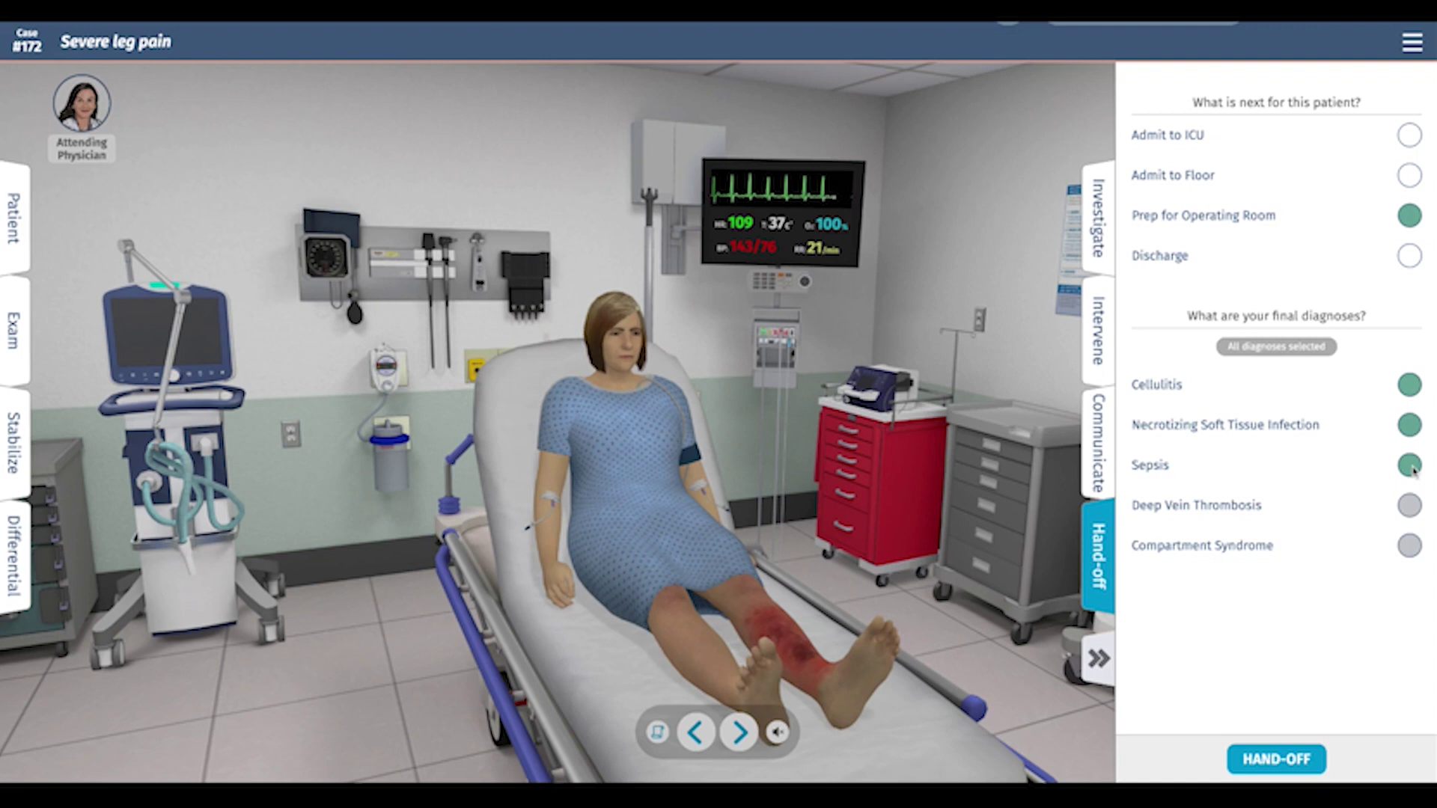